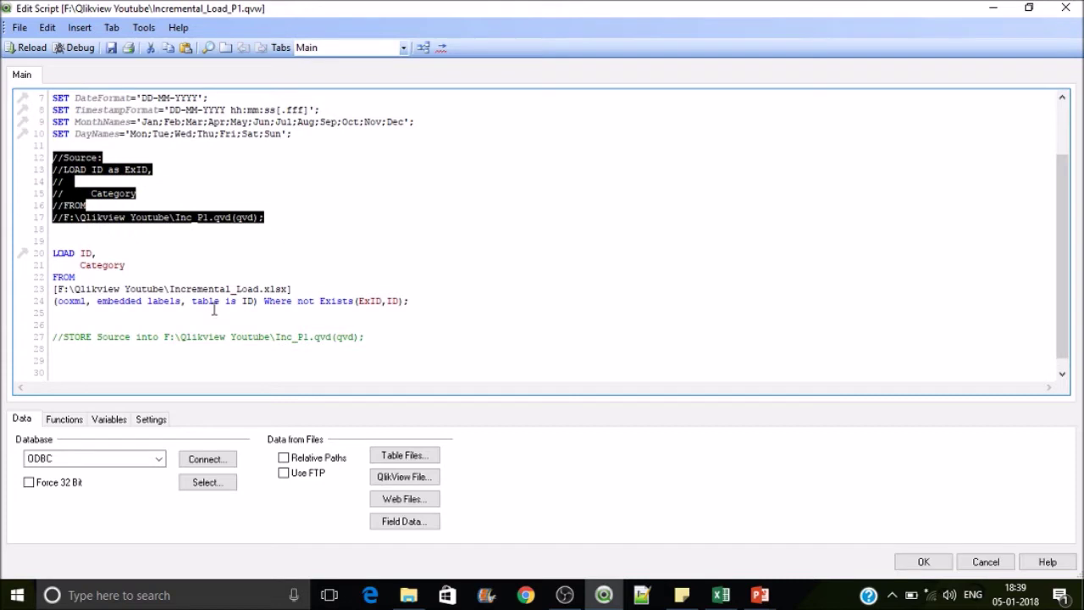
Step: Uncomment the STORE Source statement that writes to Inc_P1.qvd in the load script
click(65, 338)
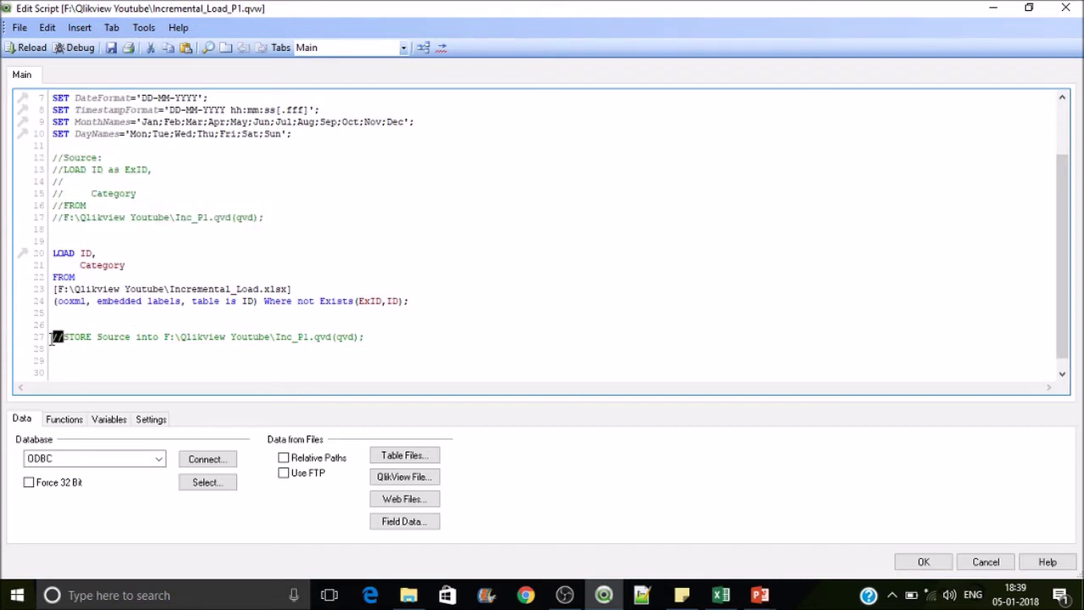
key(BackSpace)
key(BackSpace)
click(49, 338)
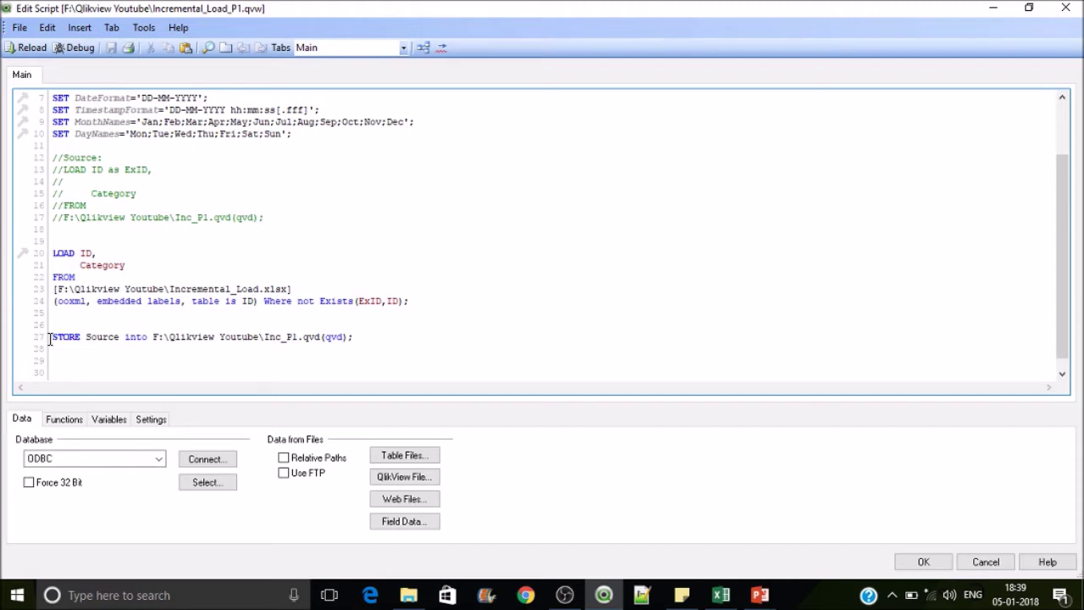
Step: Switch to Excel to examine the ID and Category rows in Incremental_Load.xlsx, and return to the QlikView script
click(733, 598)
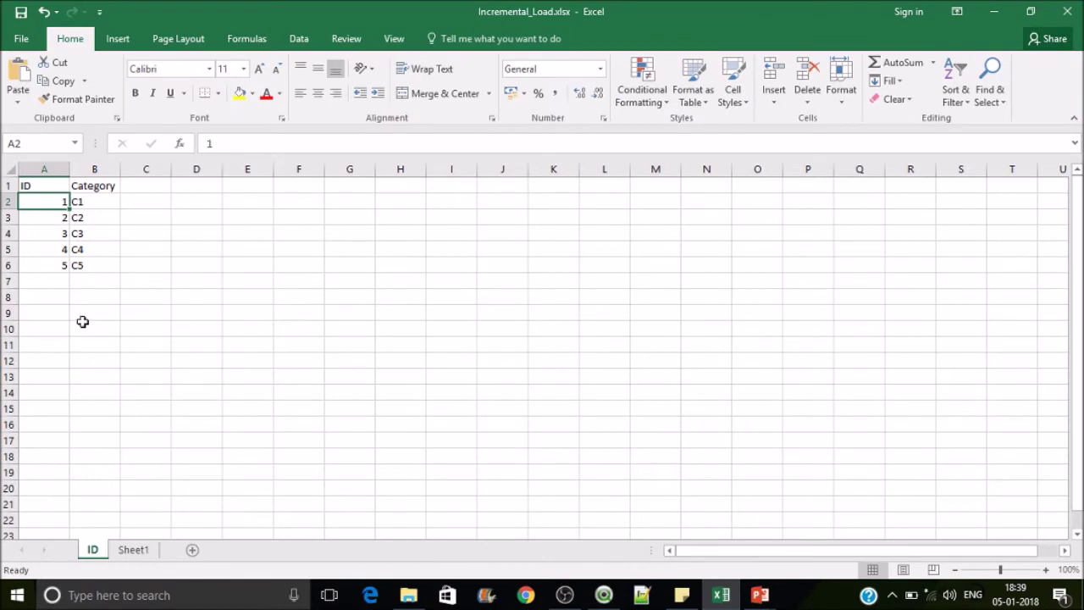
click(122, 253)
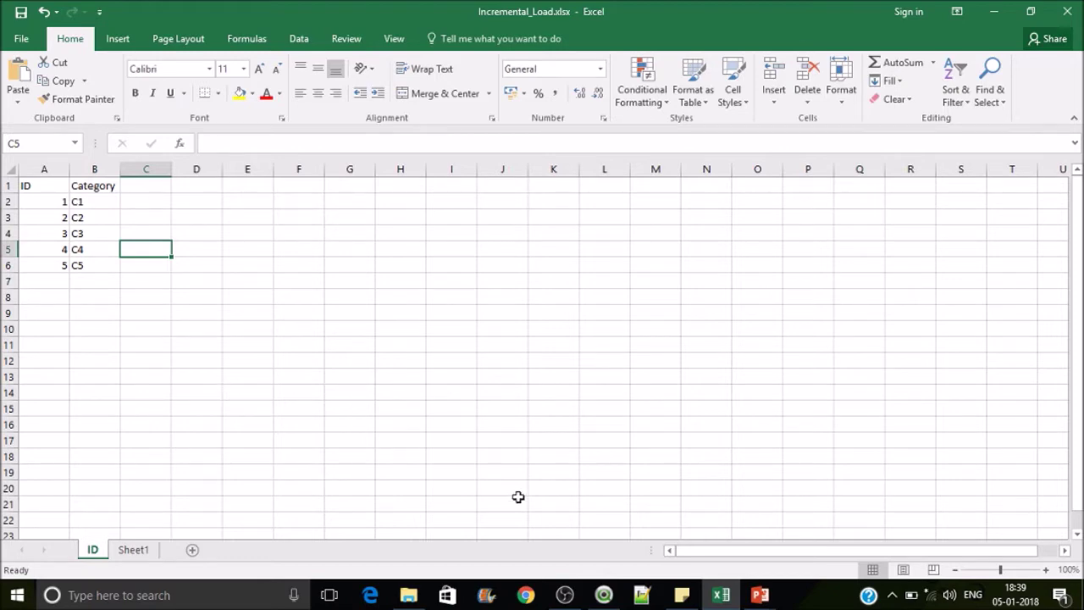
click(604, 595)
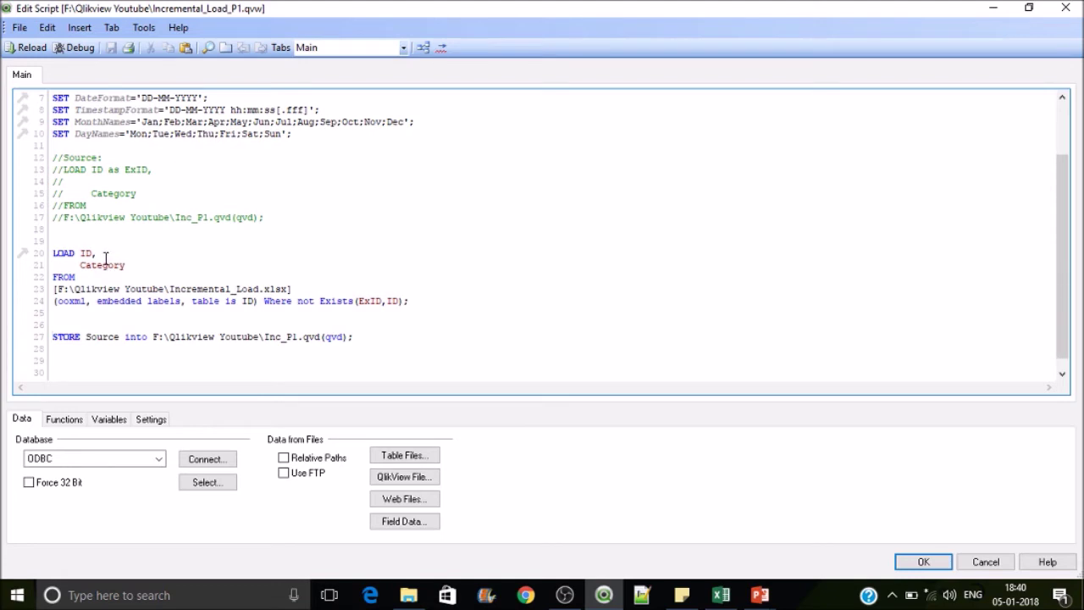
Step: End the Excel LOAD statement with a semicolon before the Where not Exists clause, and put that clause commented out on its own line two lines below
click(265, 301)
text(///)
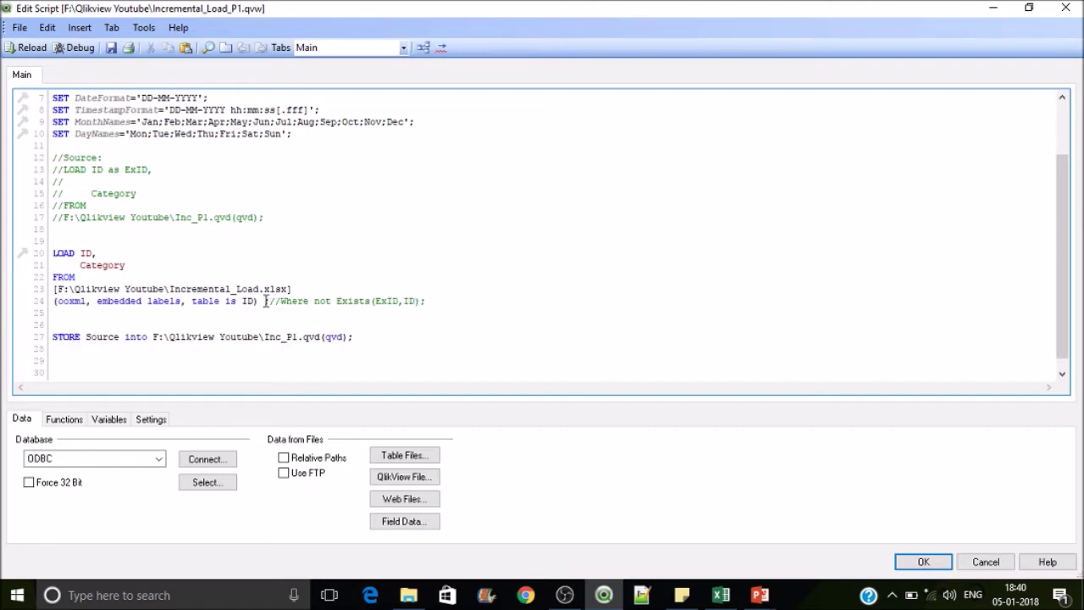
key(Return)
key(Return)
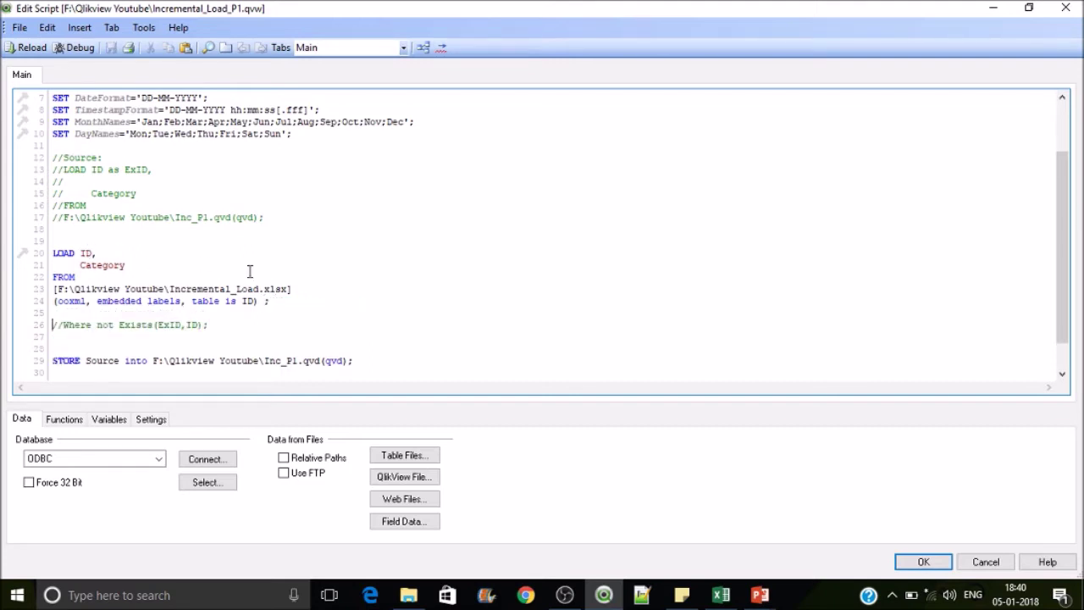
drag(269, 300, 51, 253)
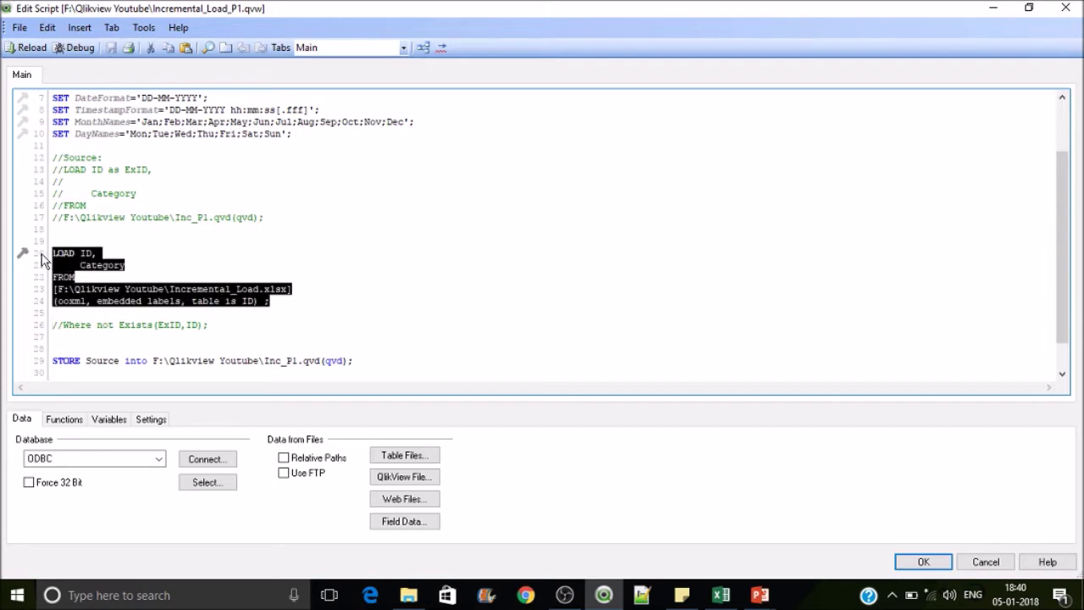
click(287, 360)
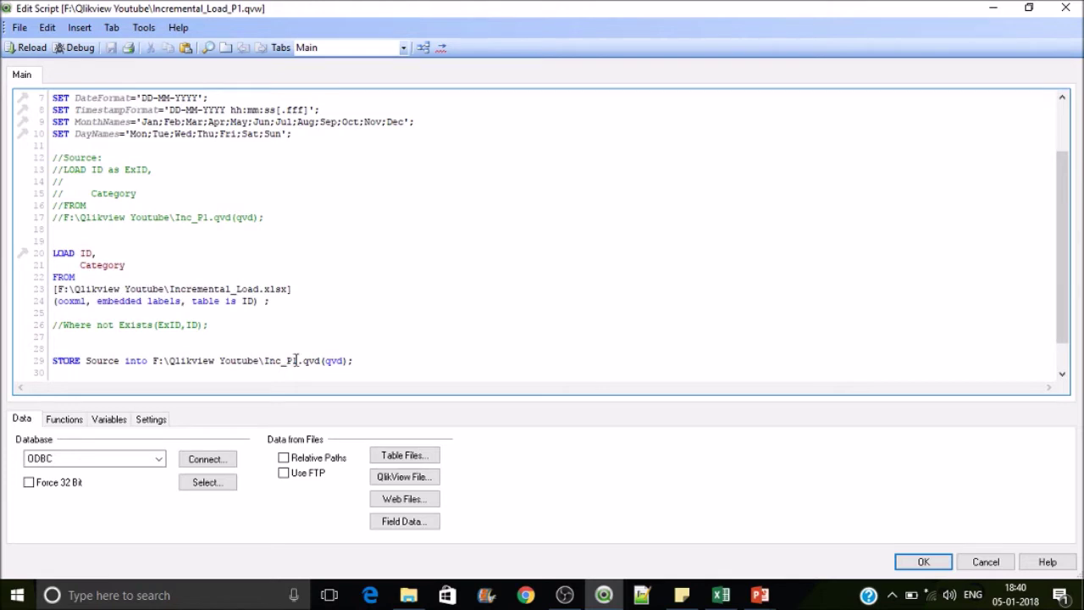
Step: Try to reload the script with the STORE statement active, and close the sheet properties without adding fields
click(25, 47)
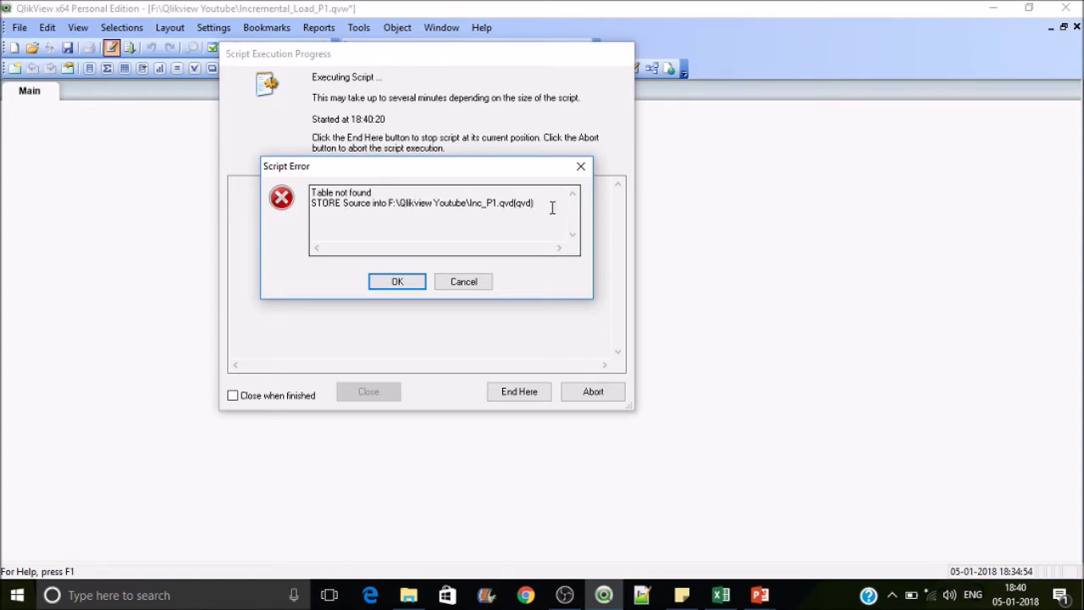
click(410, 282)
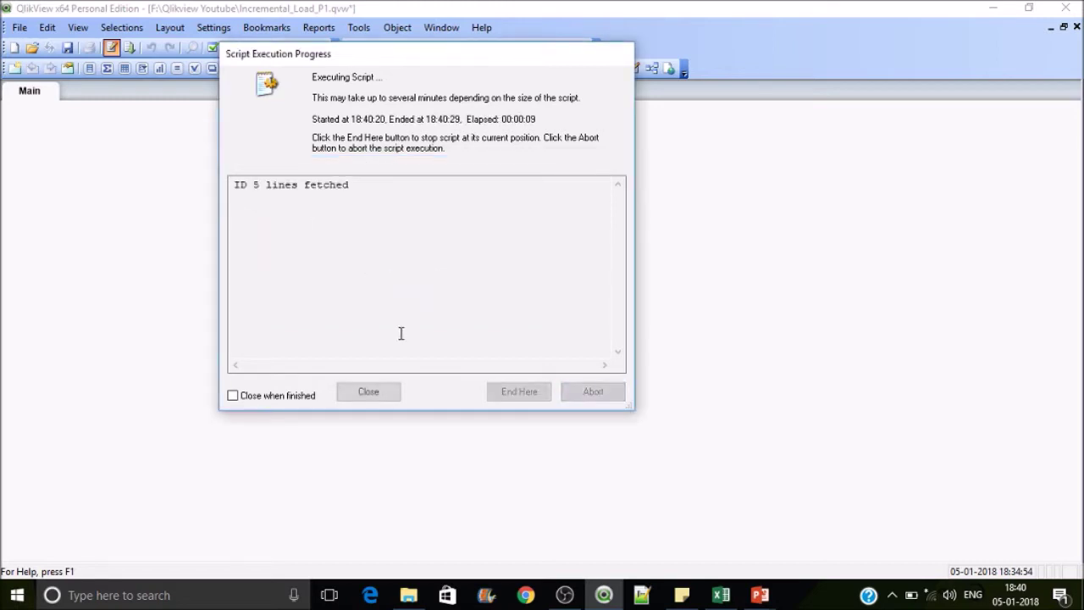
click(387, 395)
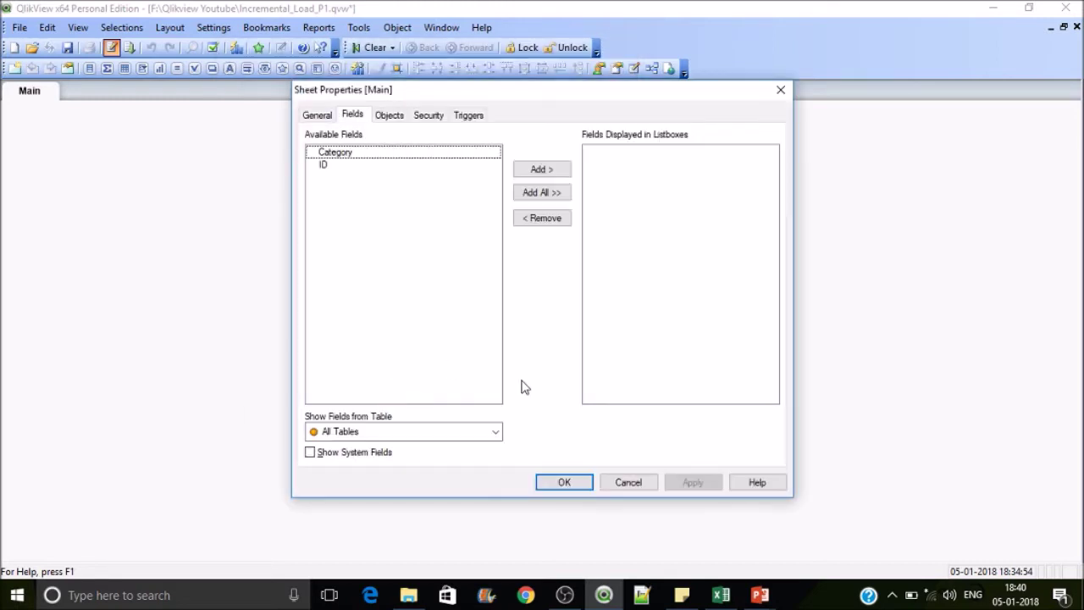
click(559, 483)
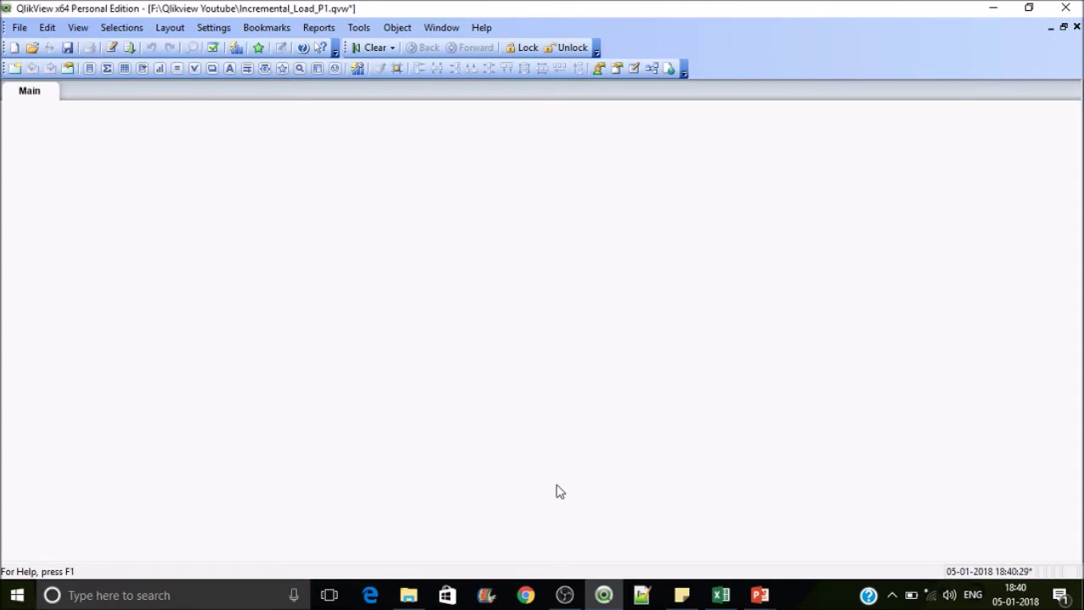
Step: Reopen the script and uncomment the Source: table label above the commented QVD load
key(ctrl+e)
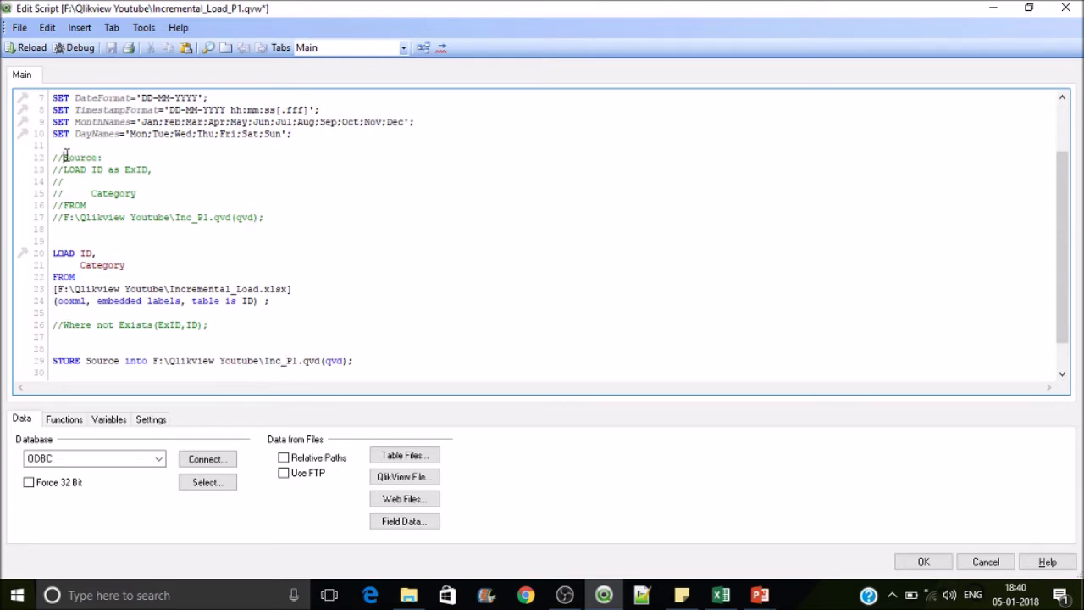
double_click(100, 359)
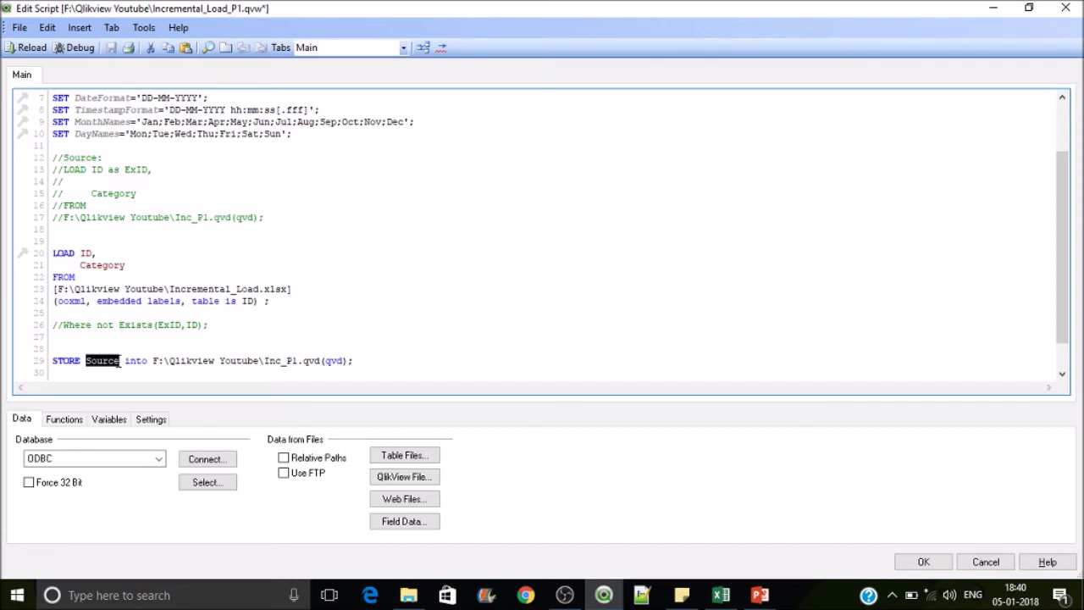
click(63, 158)
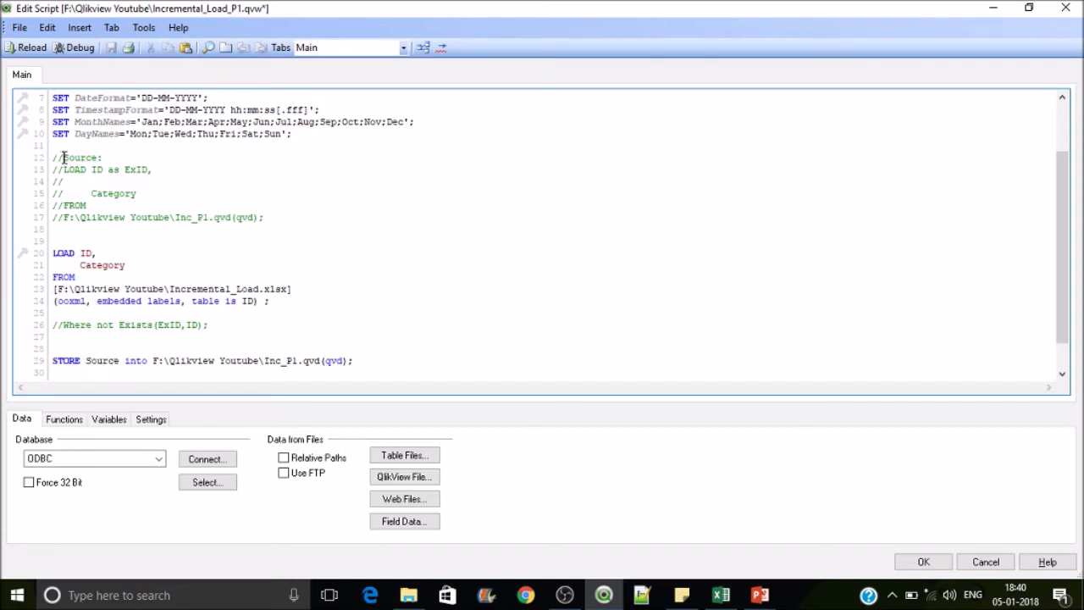
key(BackSpace)
key(BackSpace)
Step: Reload the script, close the sheet properties without adding listboxes, and save the document
click(34, 51)
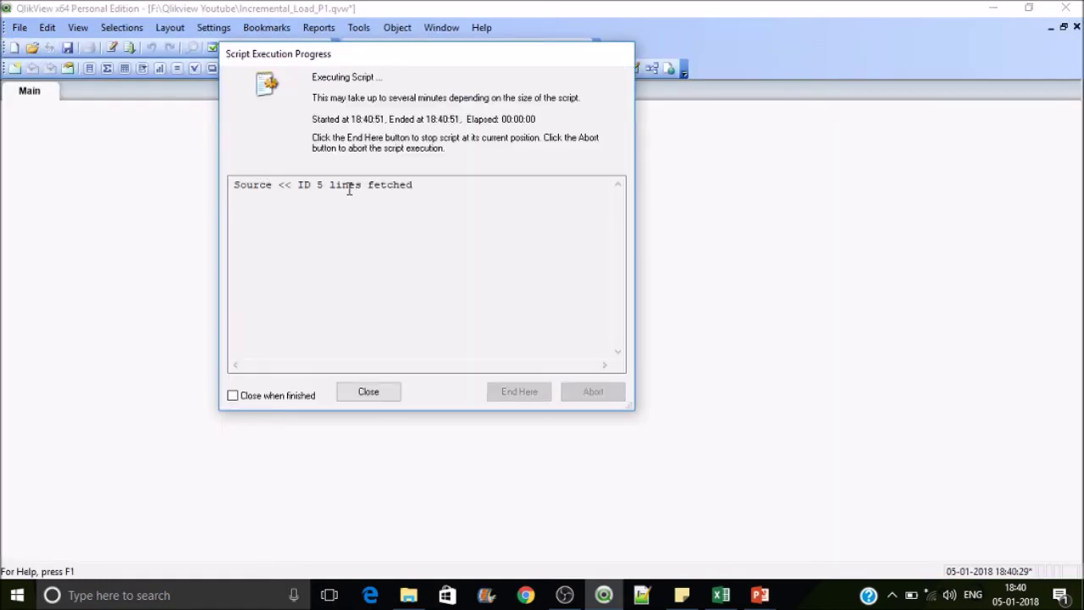
click(373, 392)
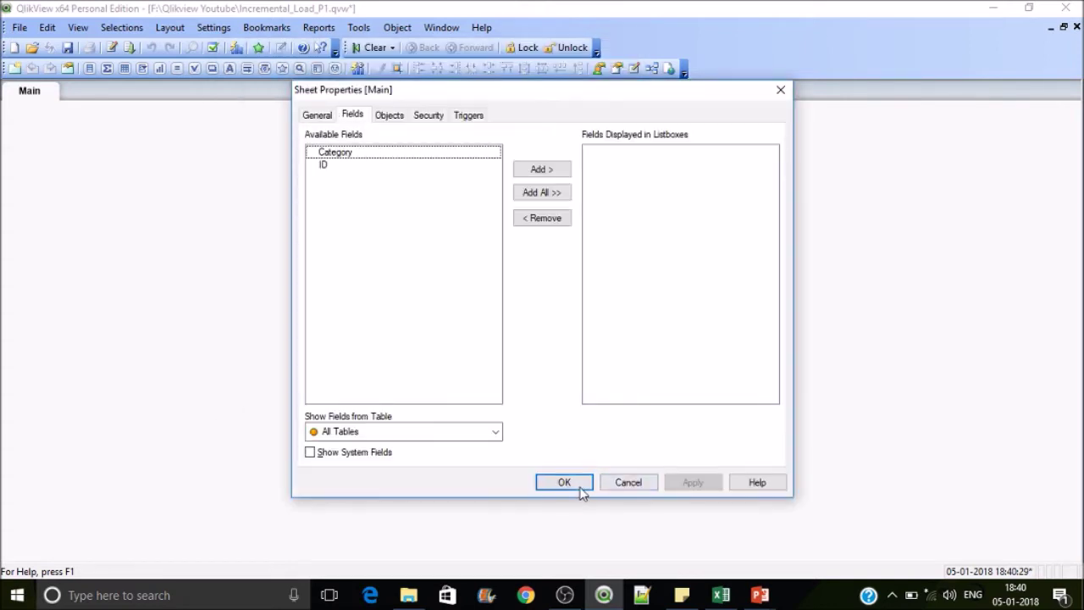
click(564, 482)
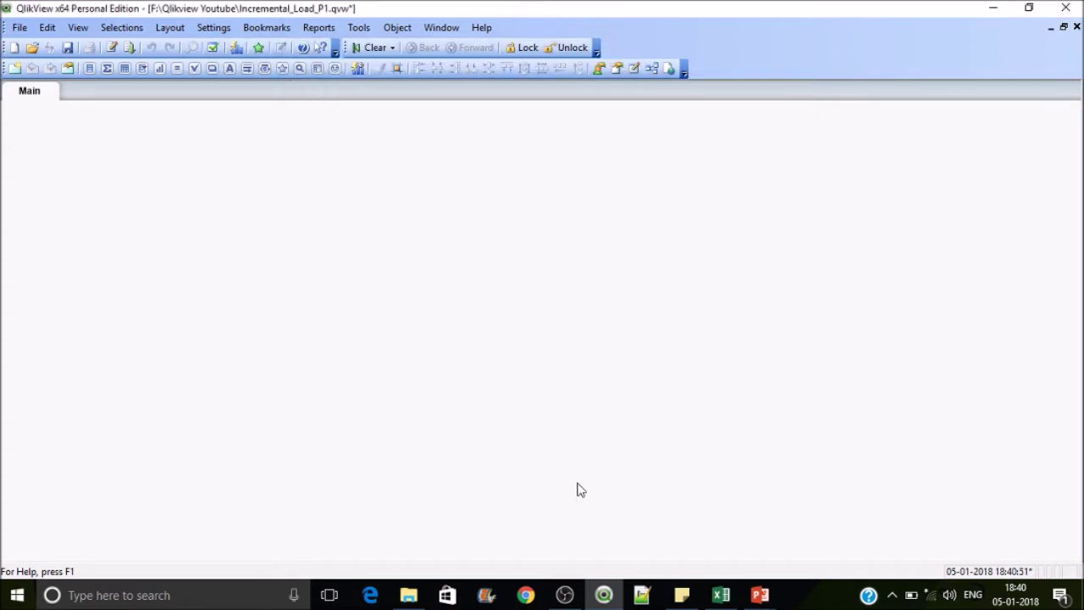
key(ctrl+s)
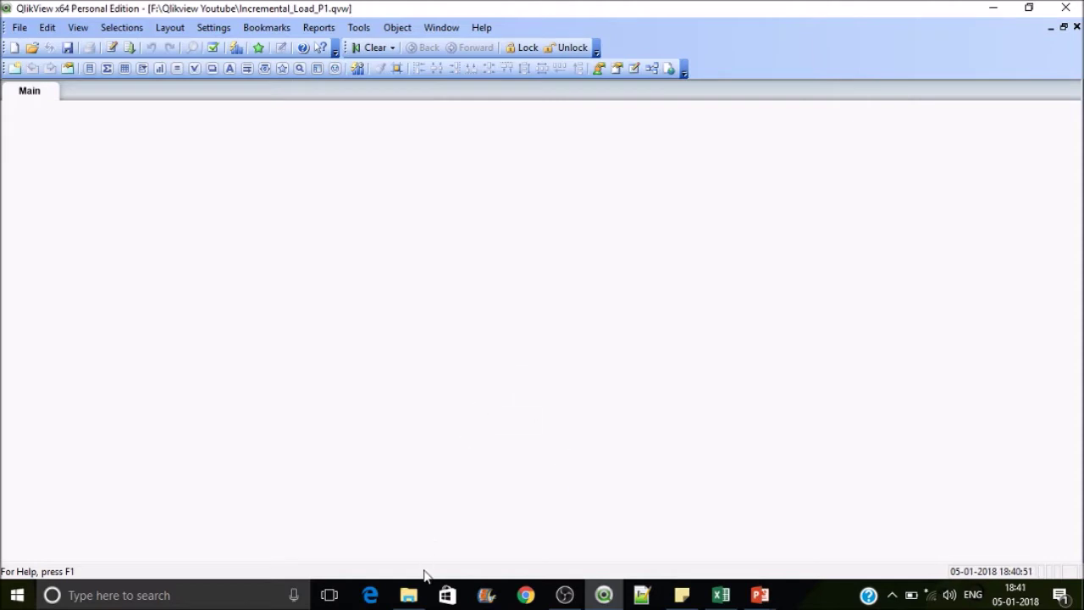
Step: Reopen the script and comment out the STORE Source statement
mouse_move(419, 600)
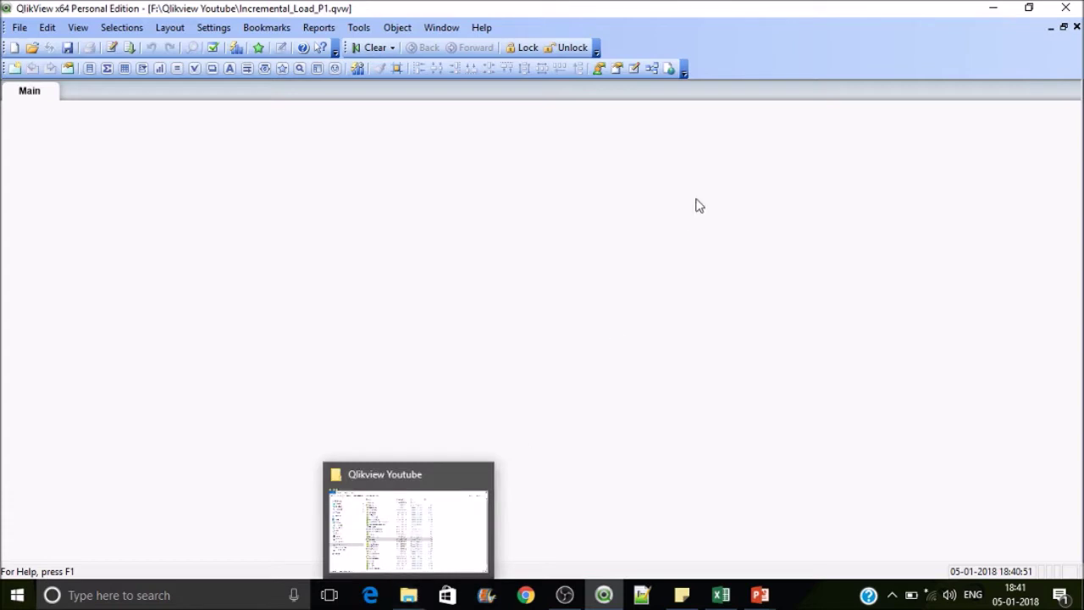
key(ctrl+r)
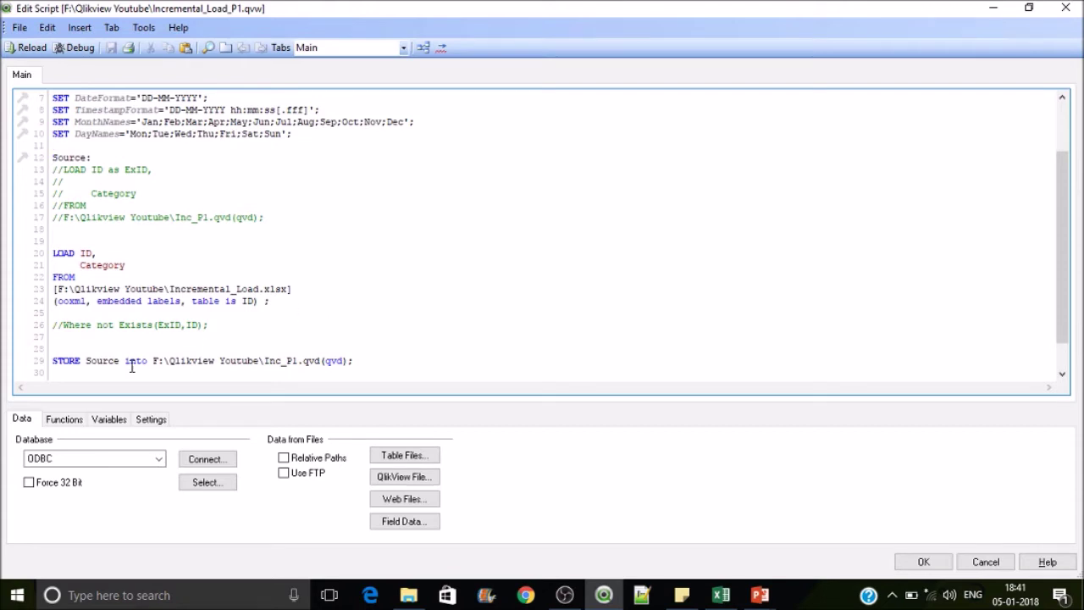
click(53, 360)
text(//)
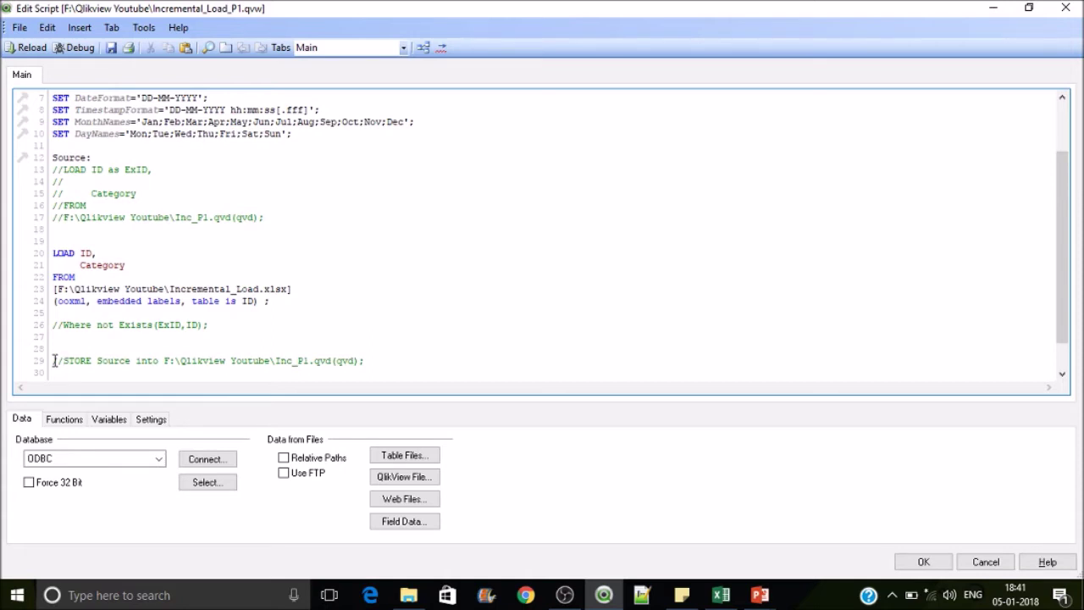
Step: Check the source rows in the Excel workbook, and uncomment the LOAD block that reads Inc_P1.qvd with ID as ExID
click(721, 596)
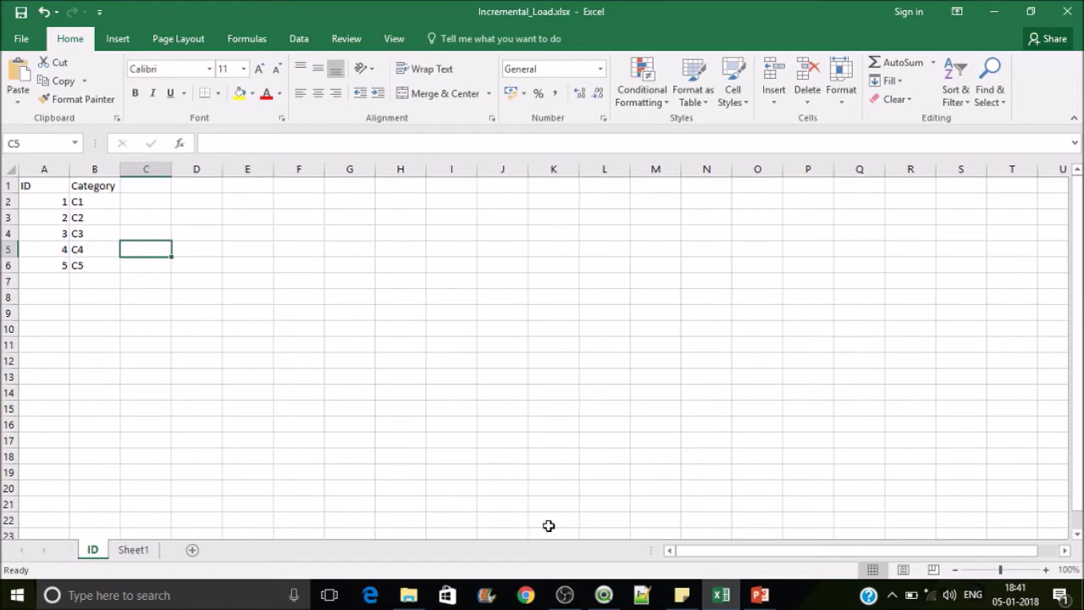
click(610, 594)
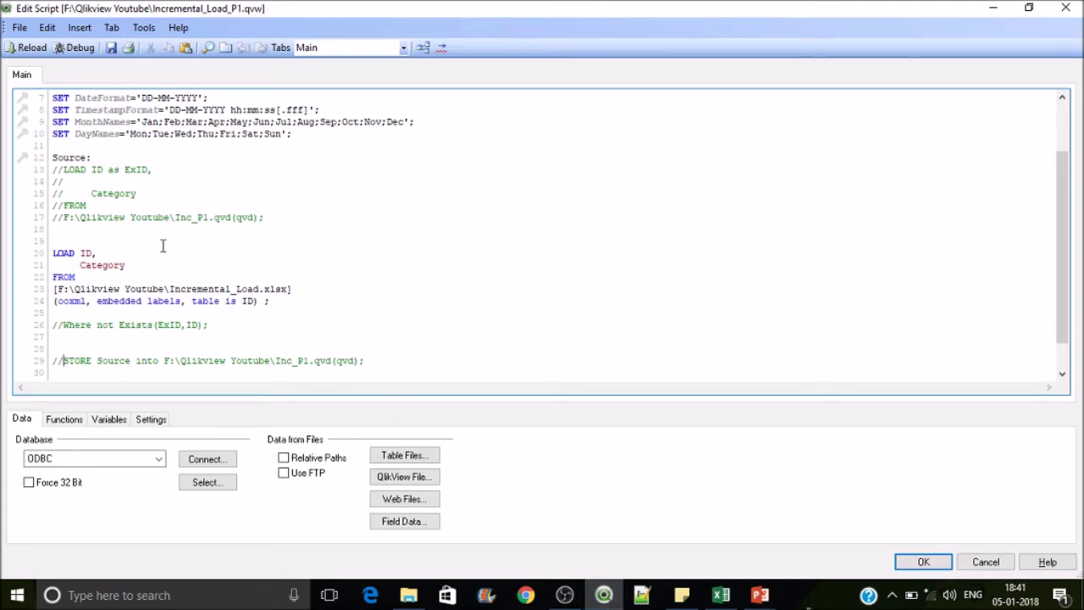
drag(300, 217, 47, 170)
key(ctrl+w)
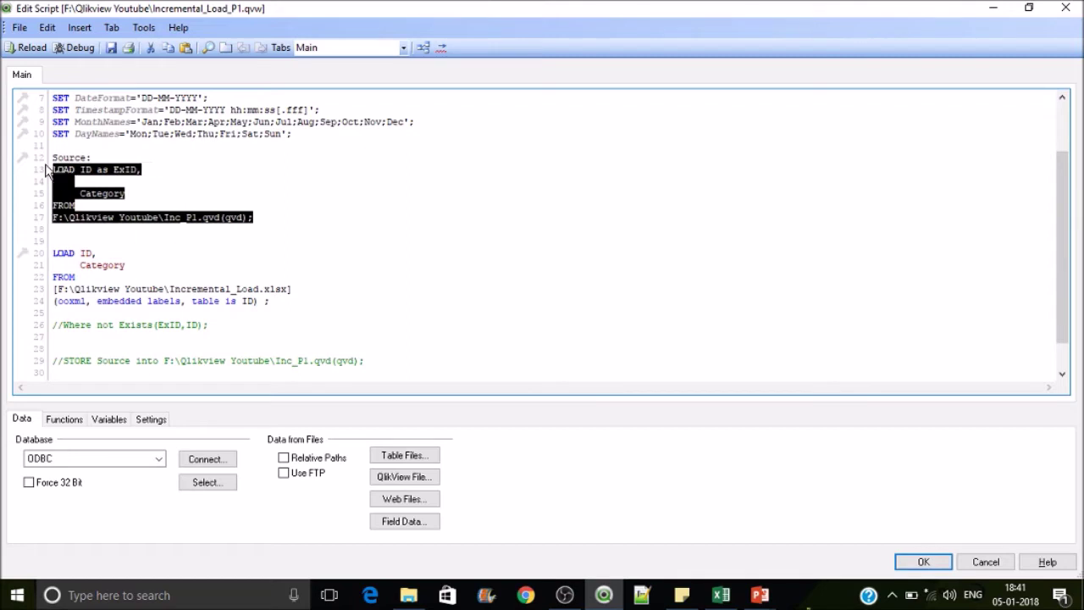
click(156, 178)
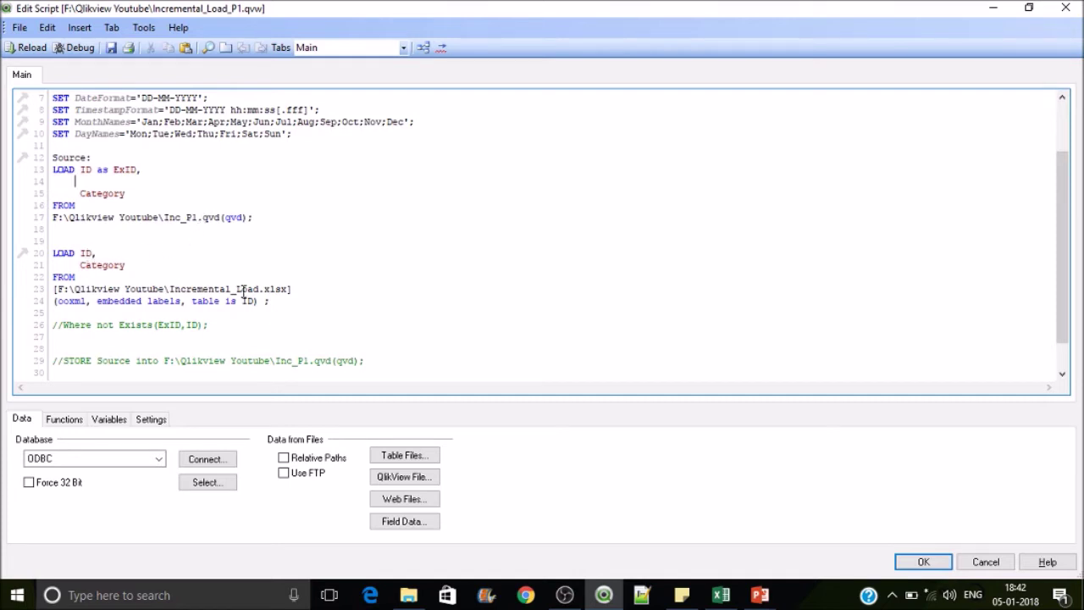
Step: Examine the QVD and Excel LOAD blocks, comparing the ExID field with the ID field
drag(271, 217, 60, 151)
drag(284, 313, 53, 253)
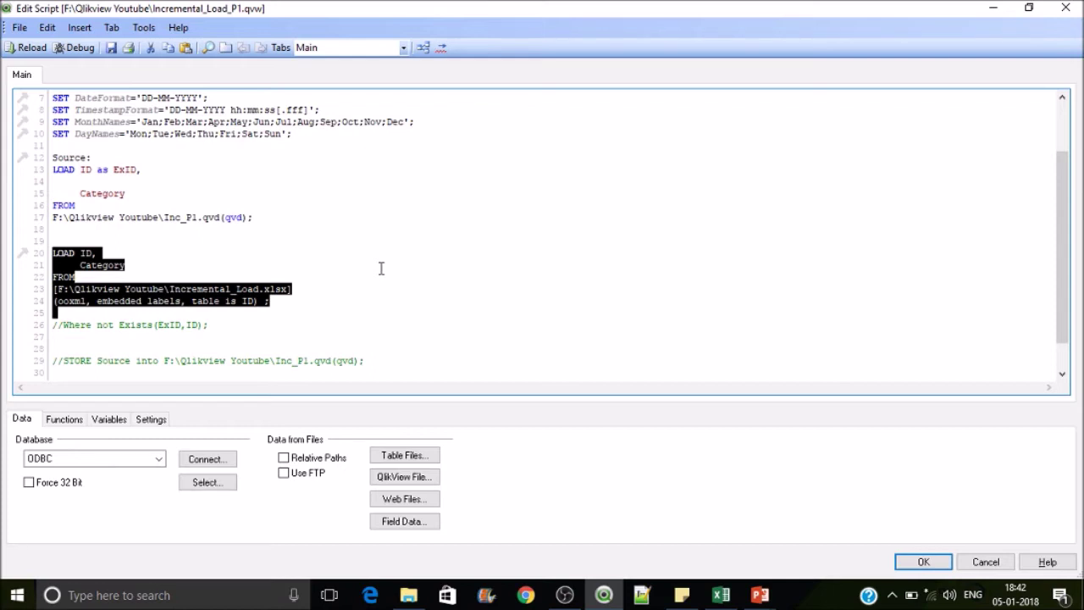
click(62, 332)
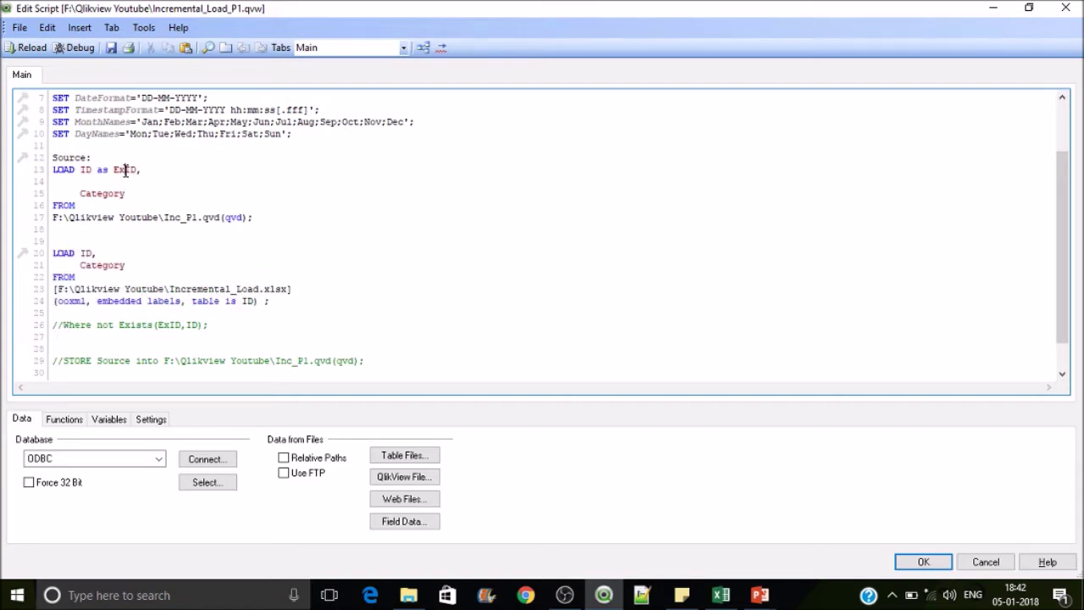
drag(281, 224, 84, 167)
click(168, 178)
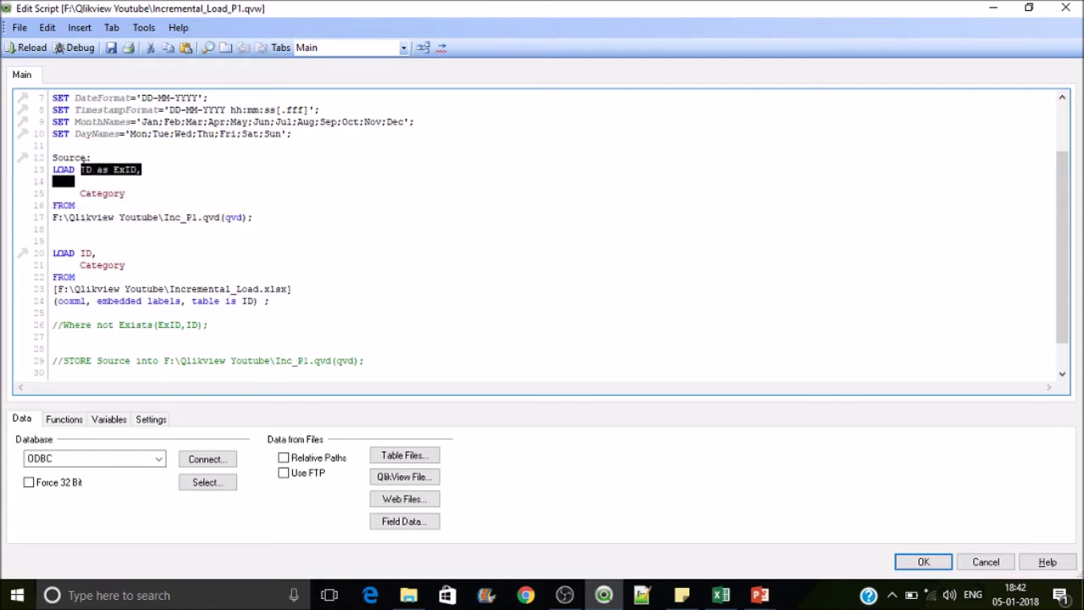
click(107, 289)
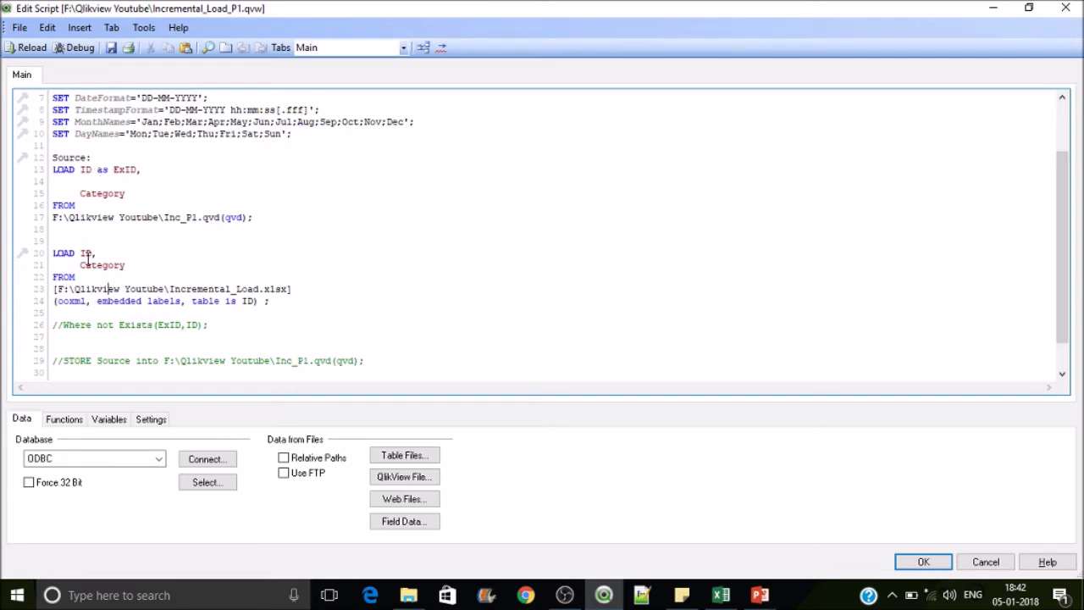
double_click(85, 252)
triple_click(90, 164)
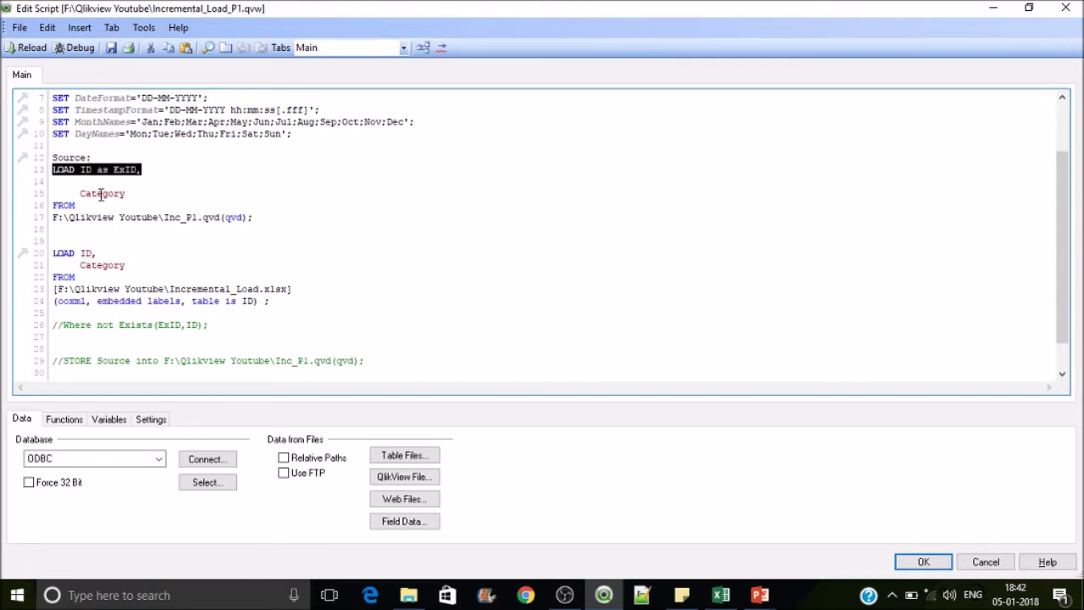
Step: Uncomment the Where not Exists(ExID,ID) clause and join it to the Excel LOAD statement, removing the earlier semicolon
click(61, 325)
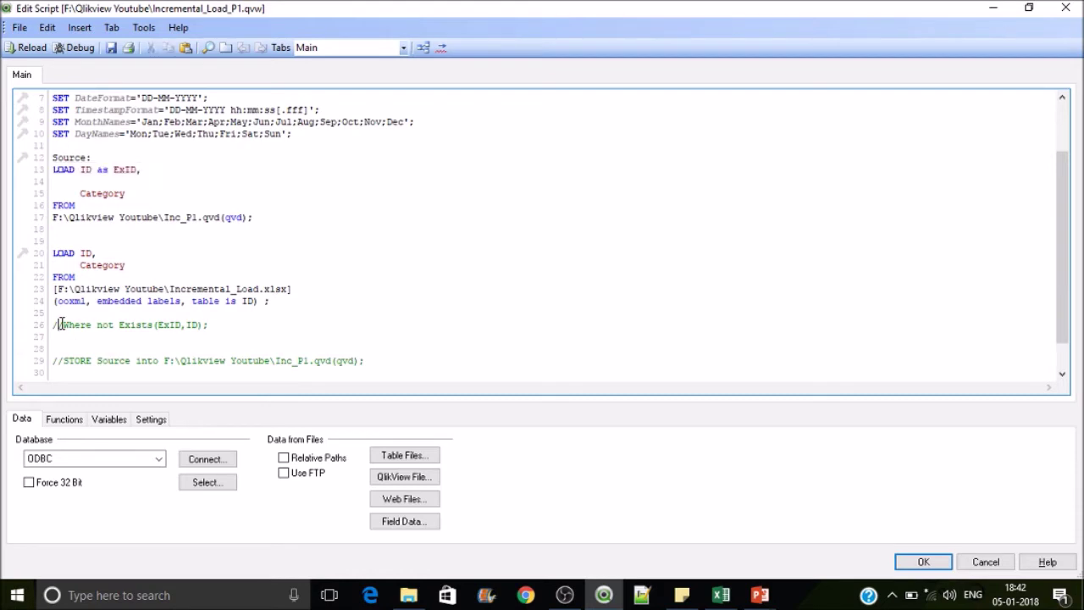
key(BackSpace)
key(BackSpace)
key(BackSpace)
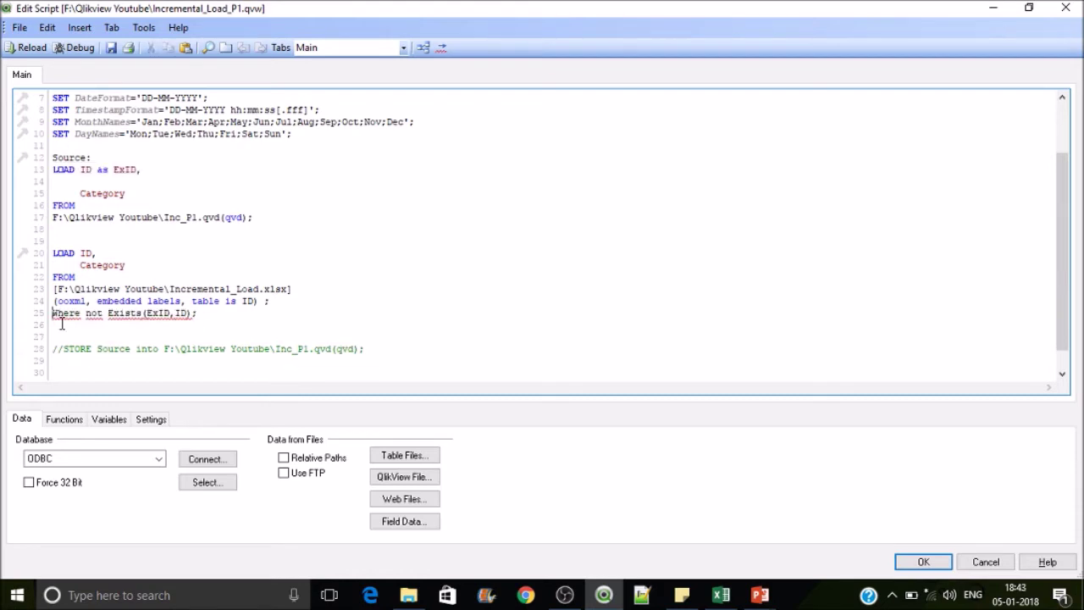
key(BackSpace)
key(BackSpace)
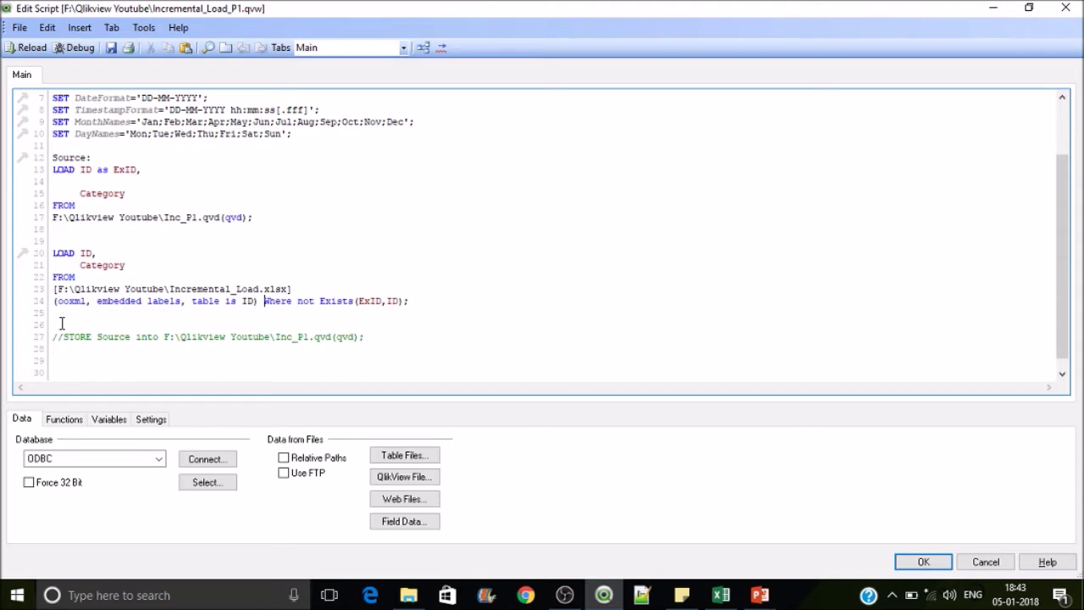
Step: Examine the ExID and ID arguments of the Where not Exists clause against the fields in the QVD and Excel LOAD blocks
click(359, 301)
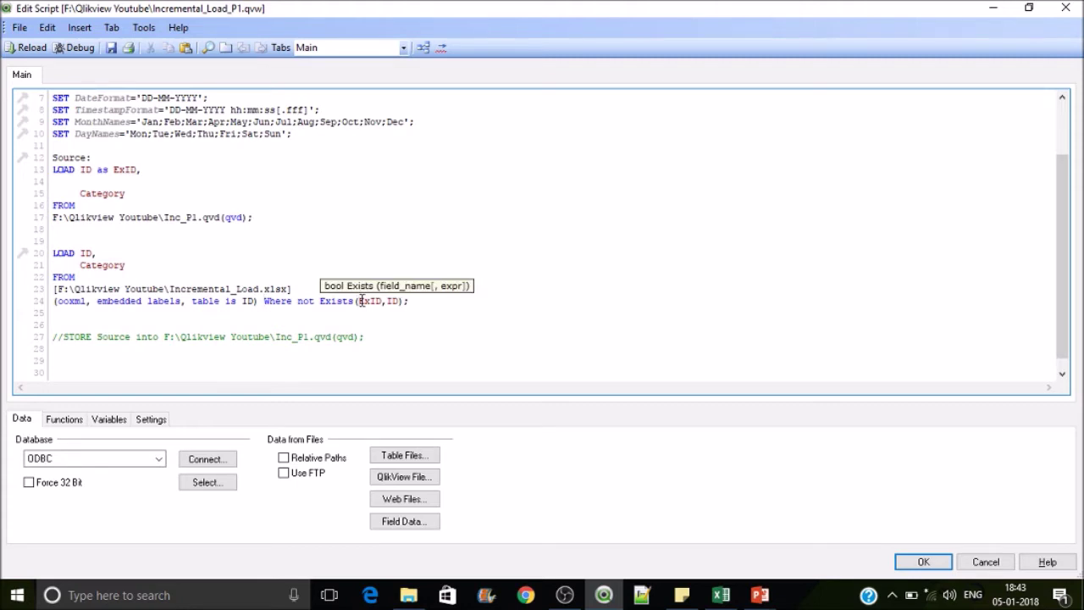
click(93, 254)
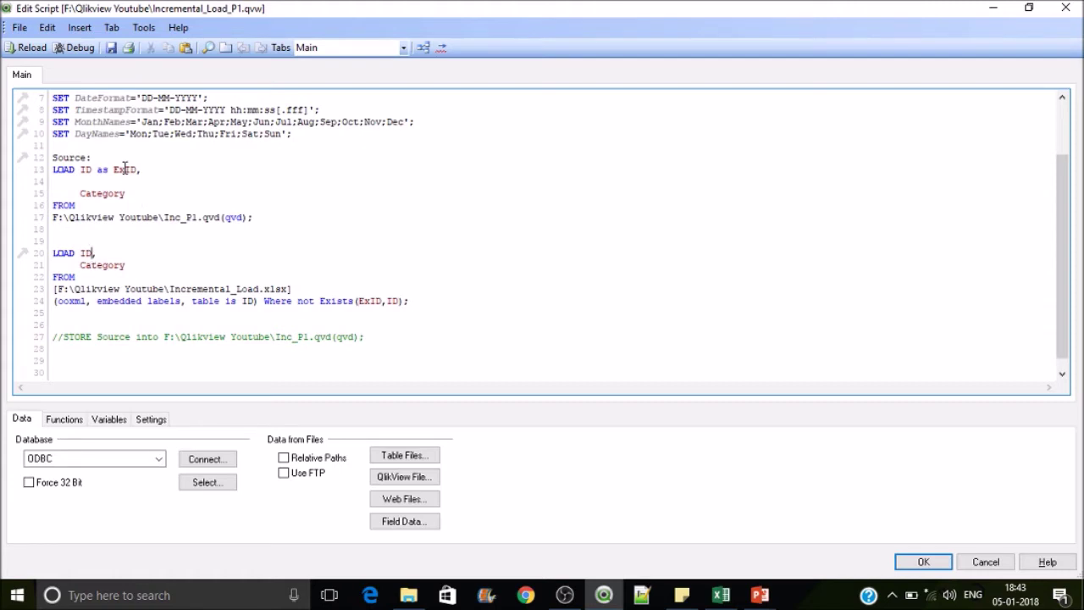
click(124, 168)
click(359, 301)
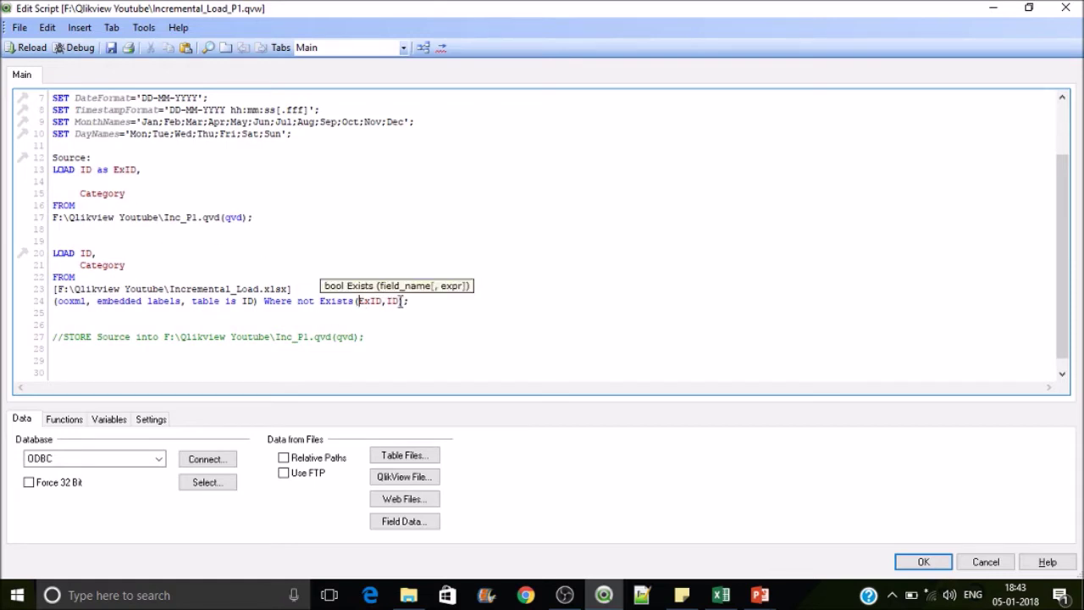
click(400, 301)
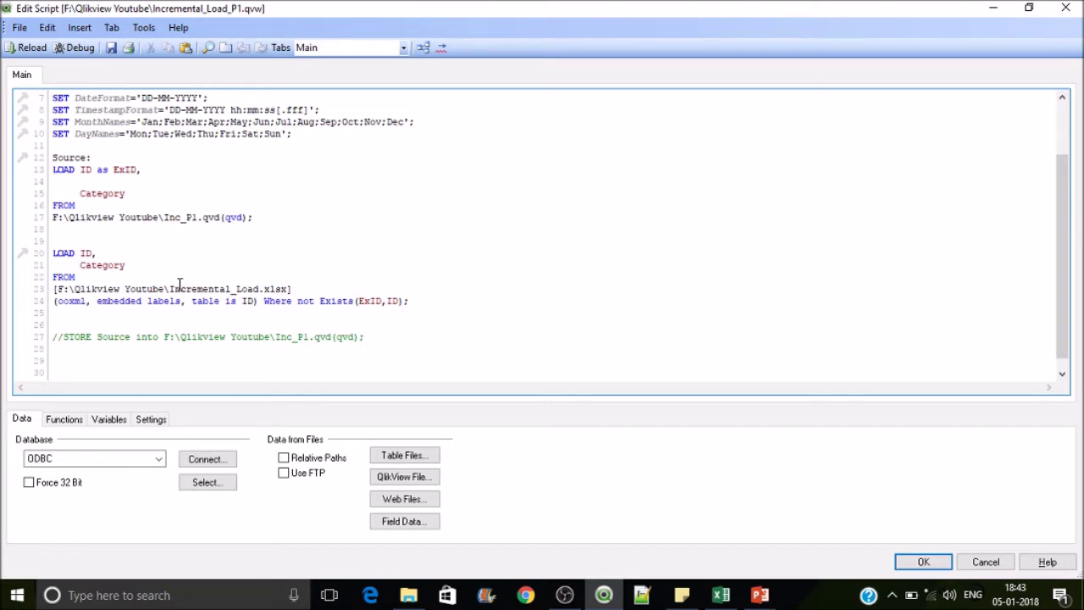
click(310, 302)
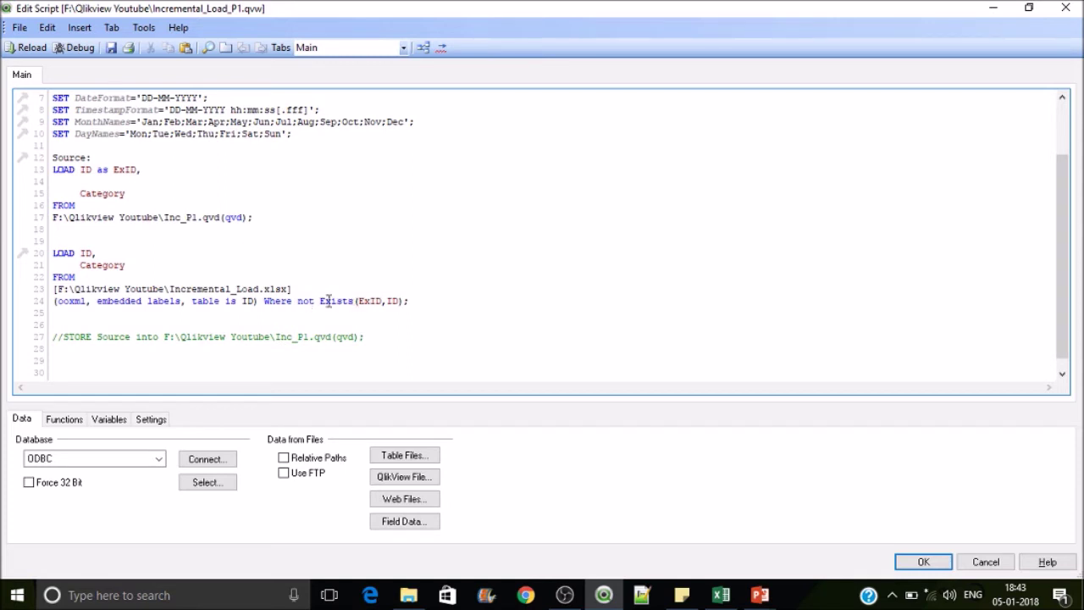
double_click(395, 300)
double_click(367, 301)
Step: Save and reload the script, and check the load result against the rows in the Incremental_Load.xlsx workbook
click(110, 49)
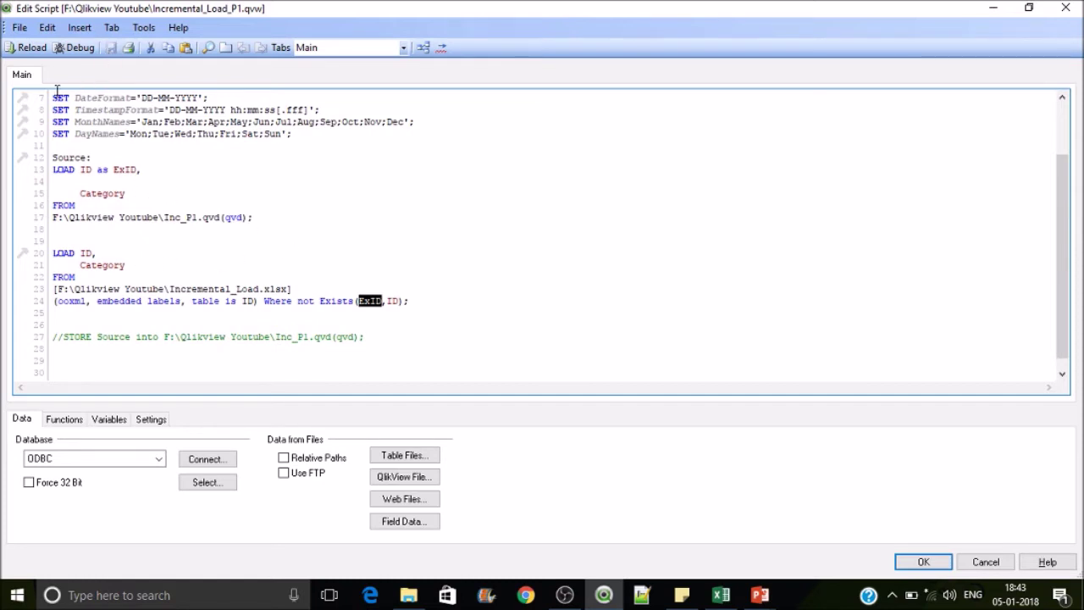
click(27, 49)
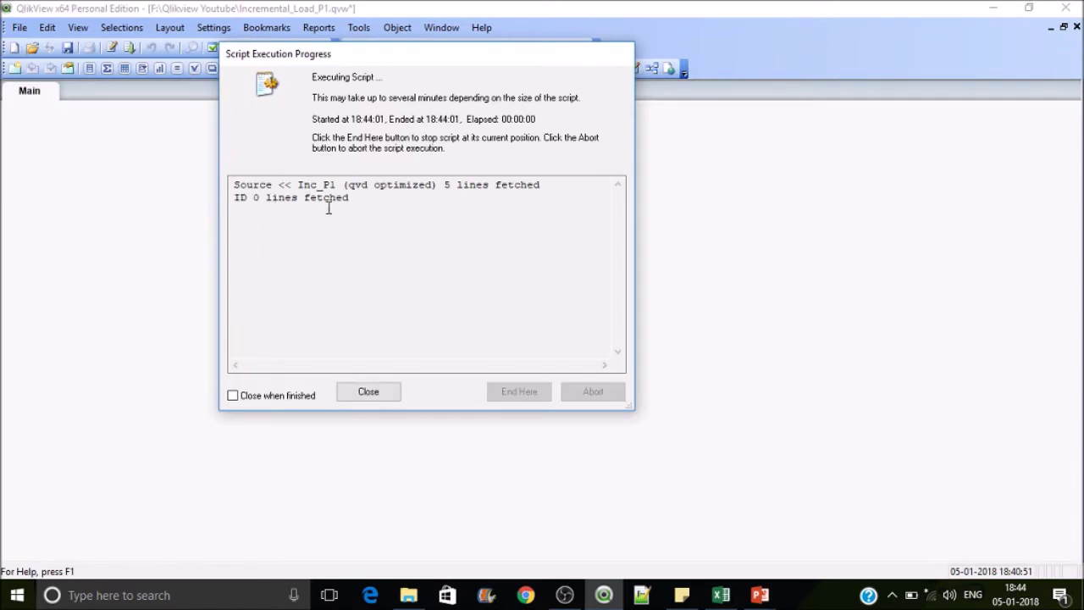
click(721, 595)
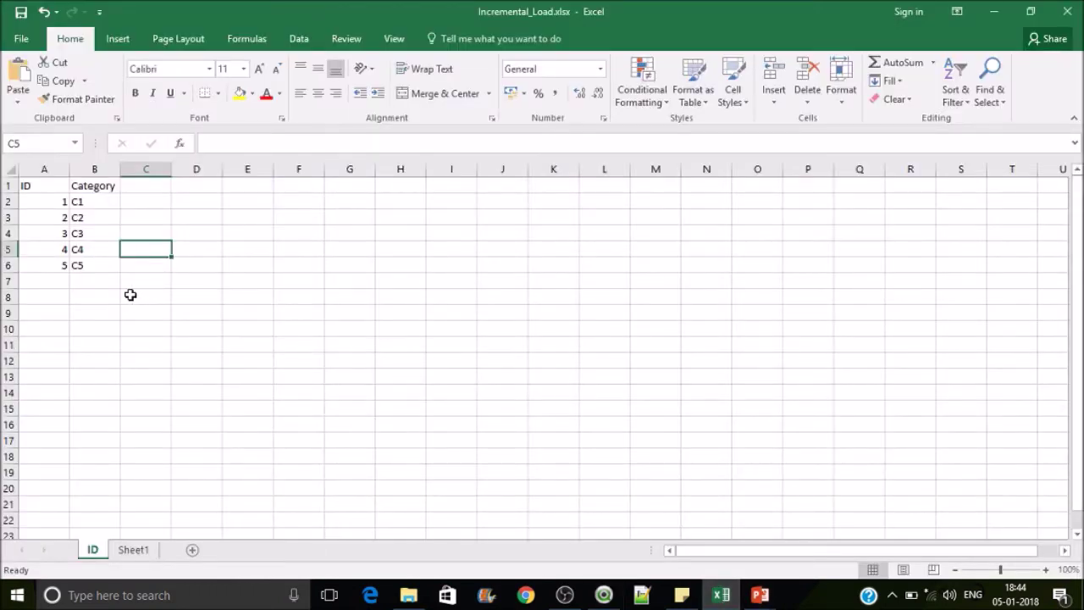
click(600, 601)
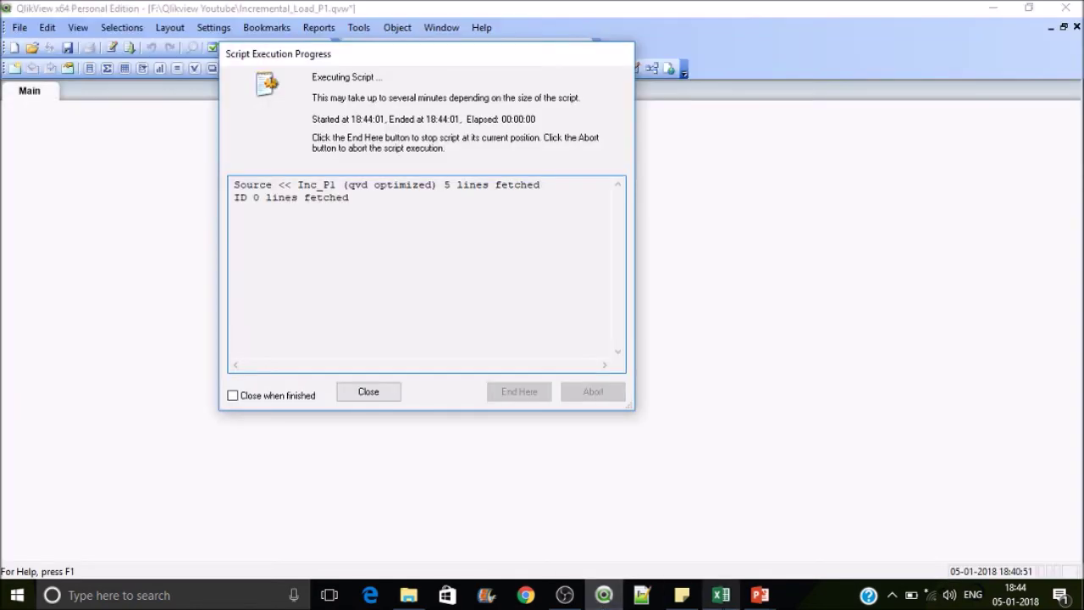
Step: In Excel, add a row with ID 6 and Category C6 below the existing data on the ID sheet, and save the workbook
click(721, 596)
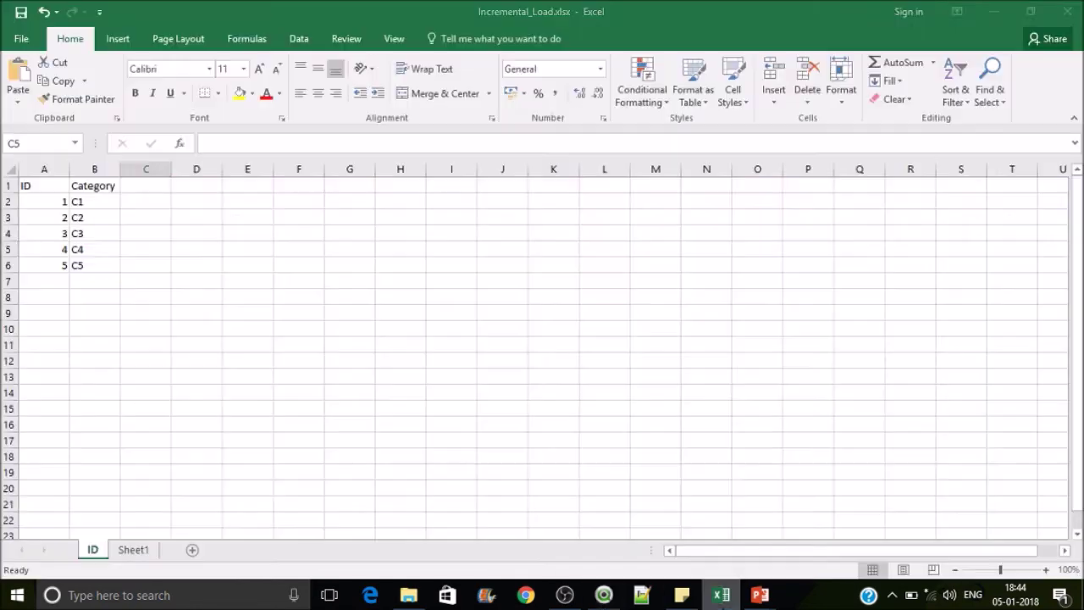
click(54, 281)
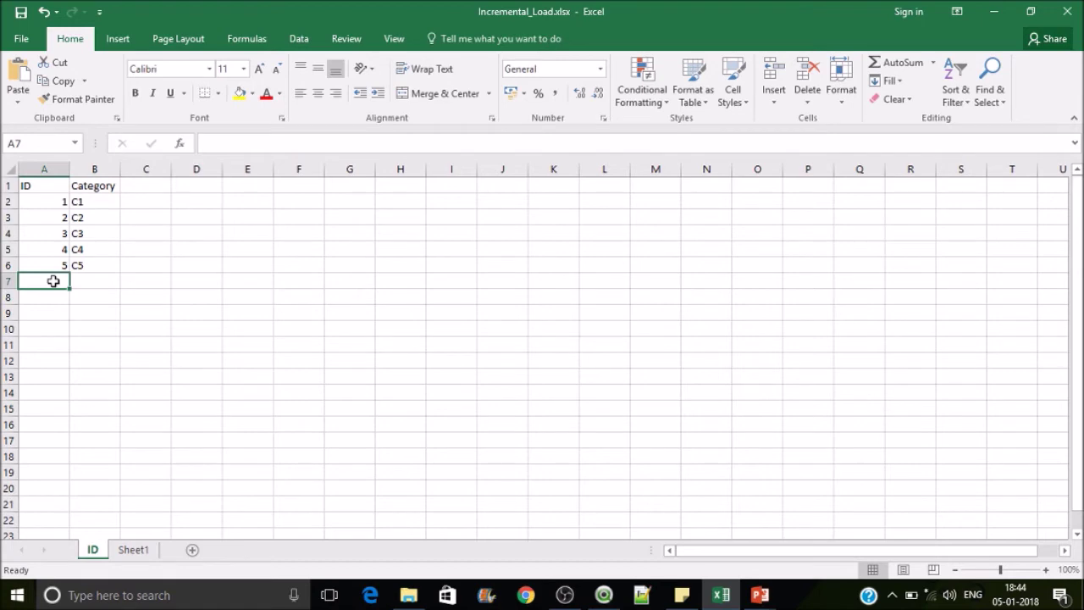
text(6)
key(Tab)
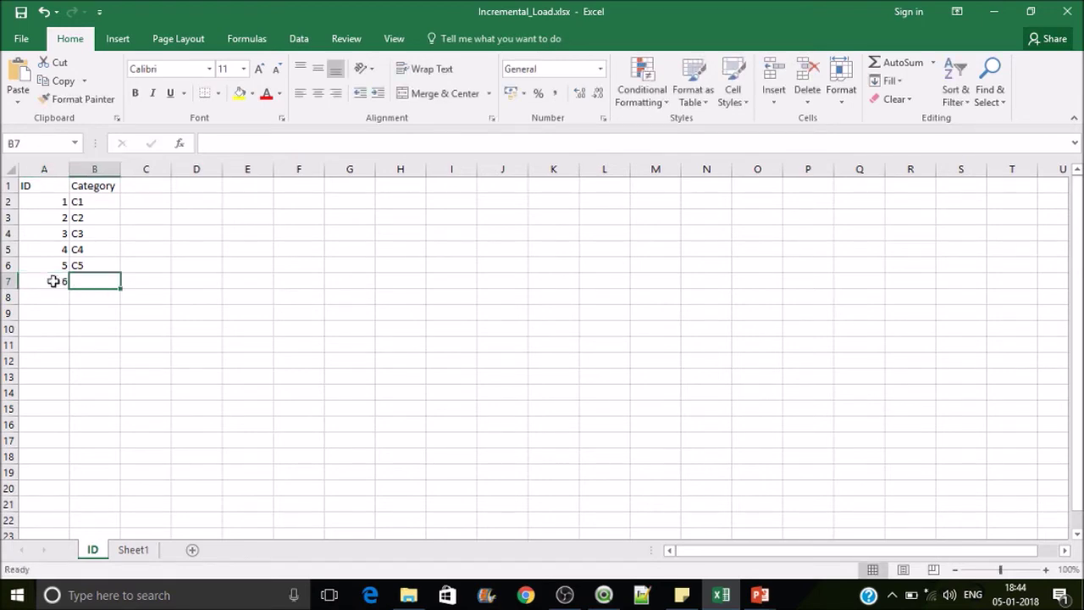
text(C6)
key(ctrl+Return)
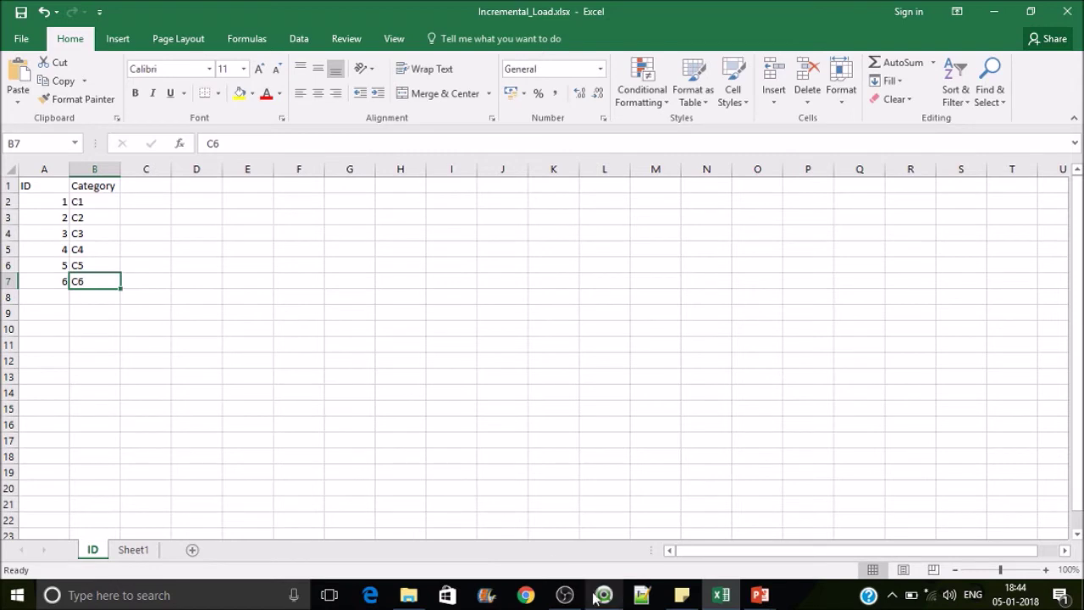
Step: Switch back to QlikView, dismiss the open load progress and sheet properties dialogs, and reload the document
click(603, 595)
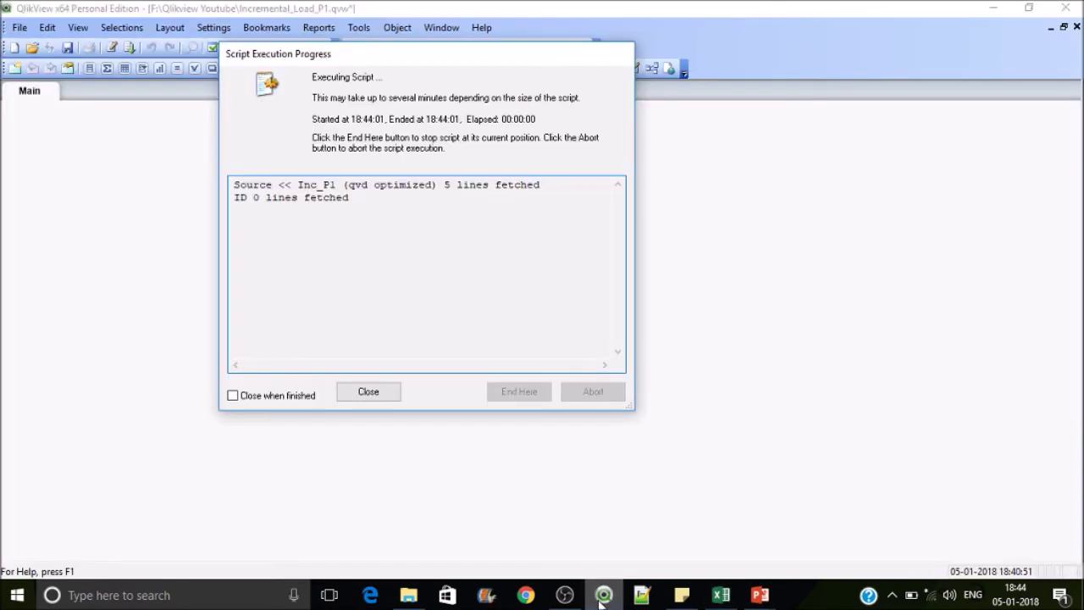
click(368, 393)
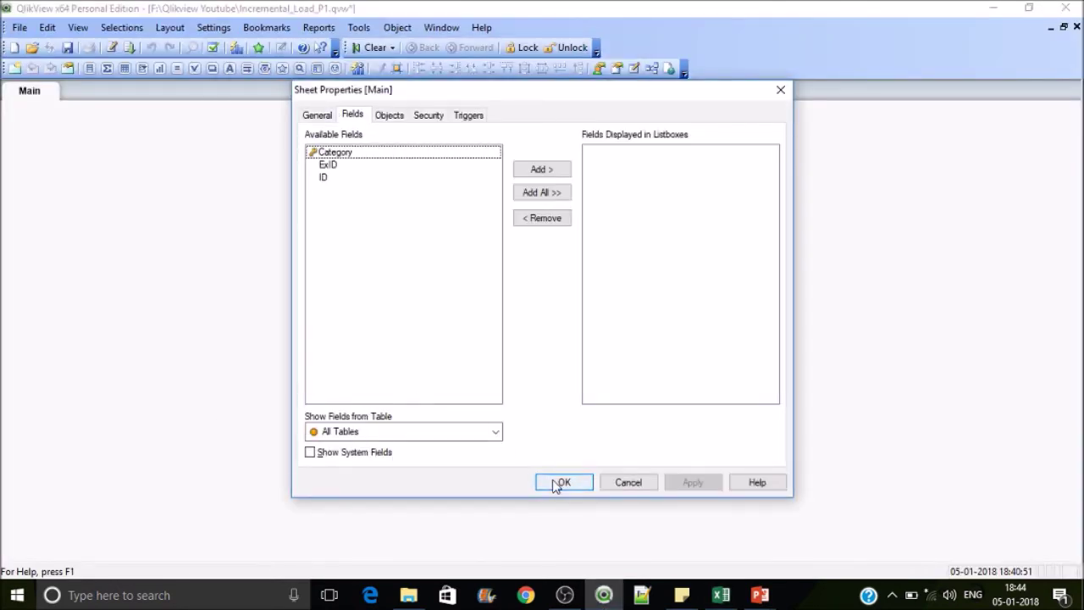
click(561, 483)
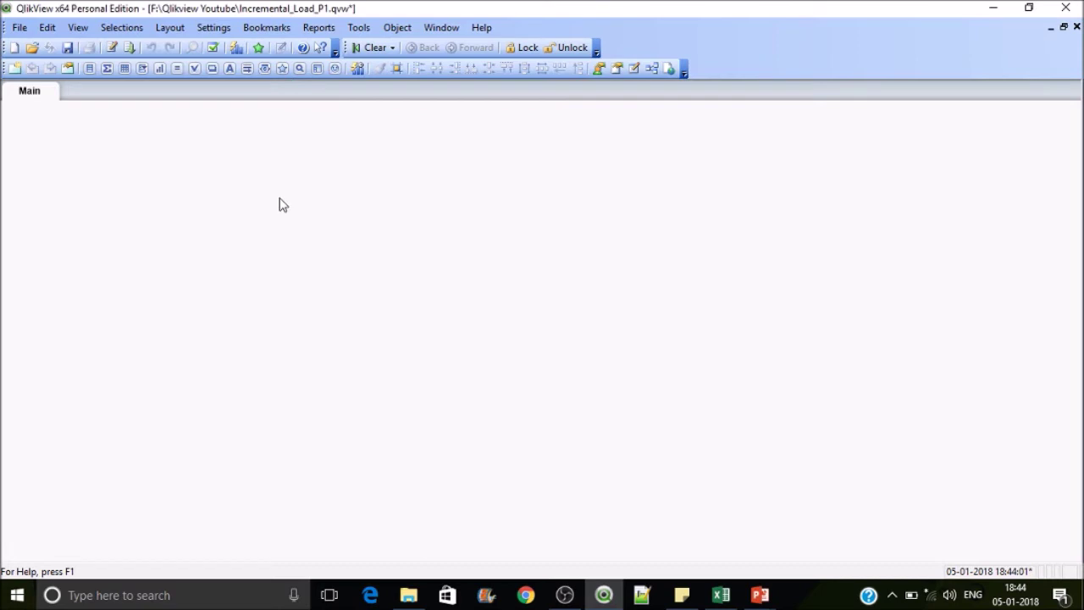
click(130, 48)
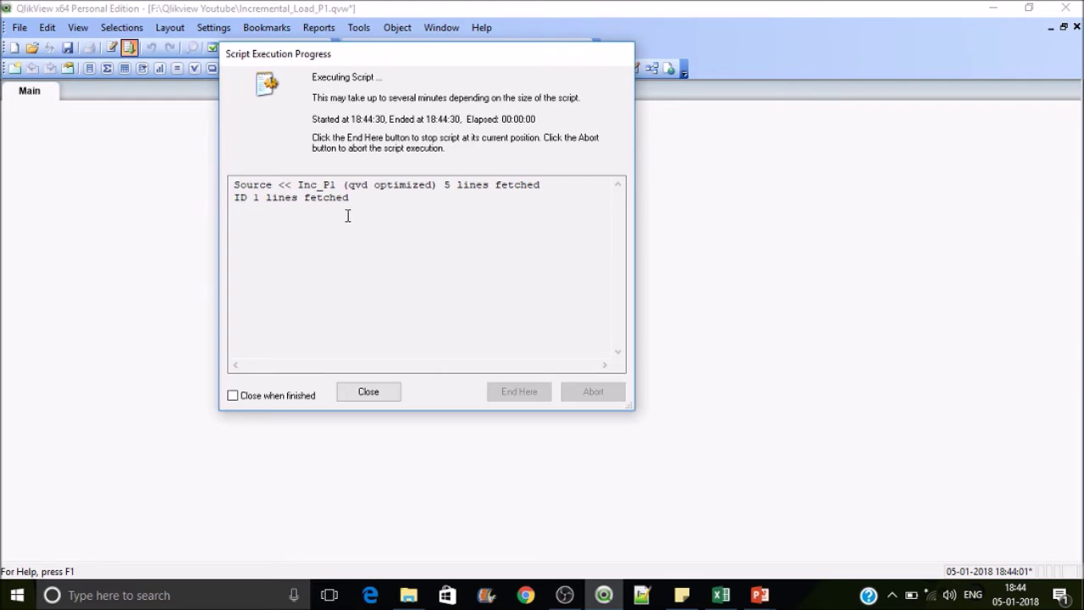
click(382, 393)
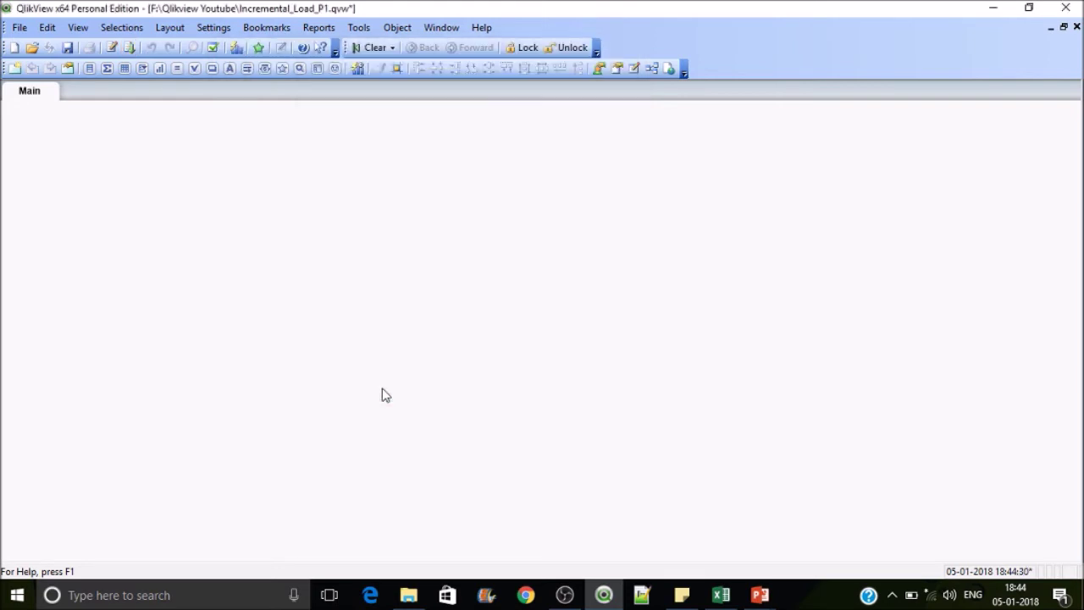
Step: Create a table box on the Main sheet showing the Category, ExID and ID fields
right_click(194, 211)
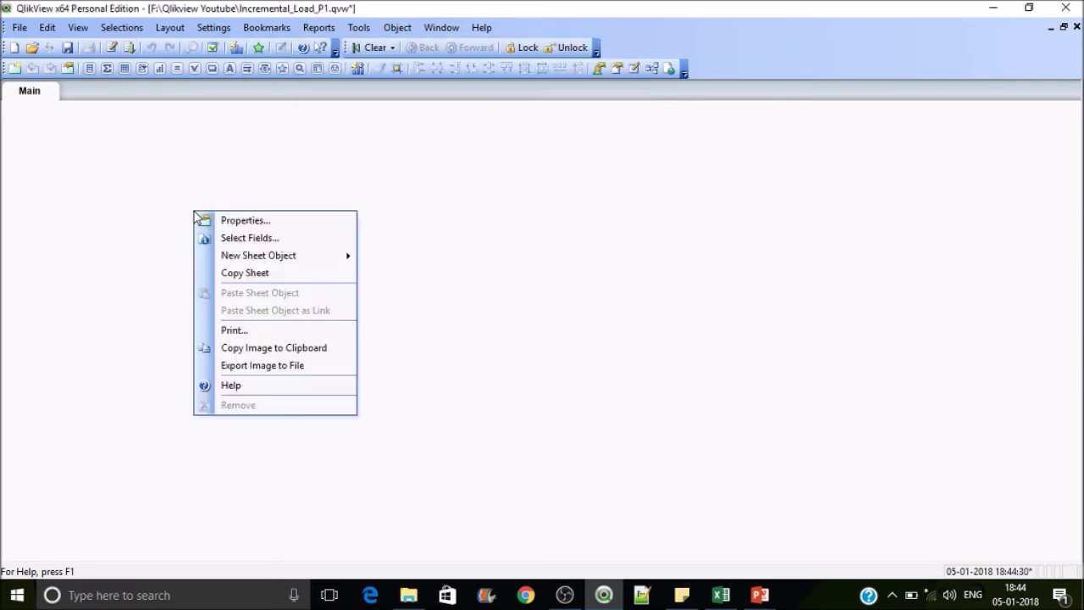
mouse_move(294, 263)
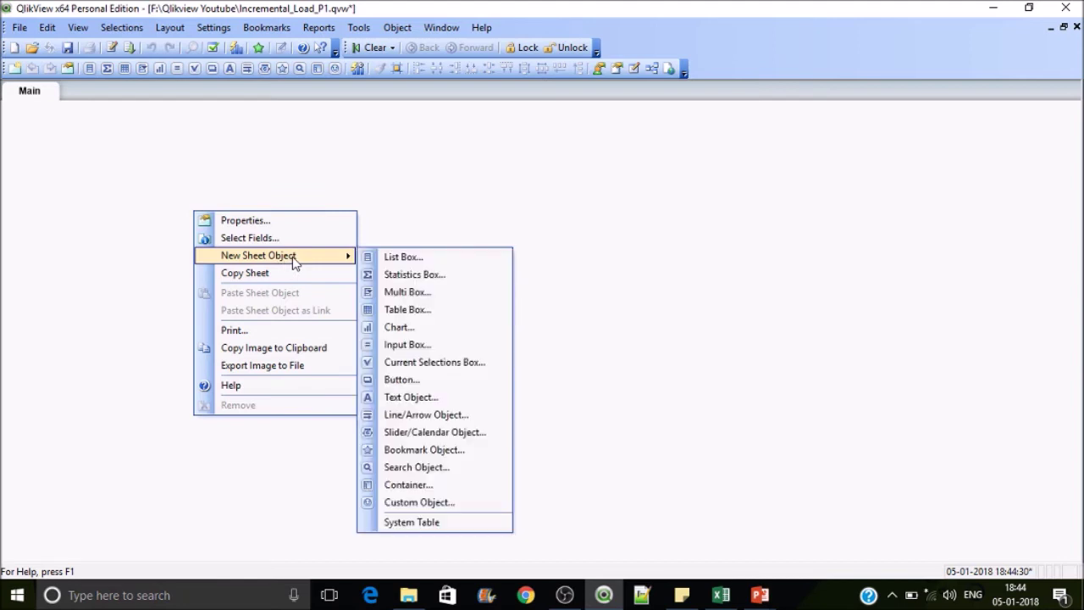
click(396, 306)
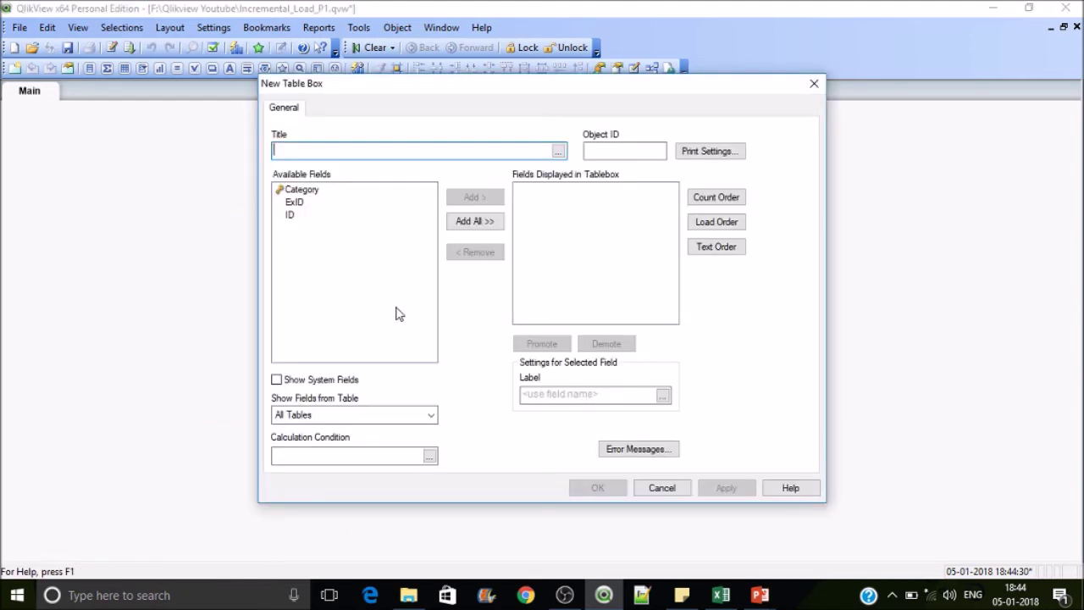
click(477, 221)
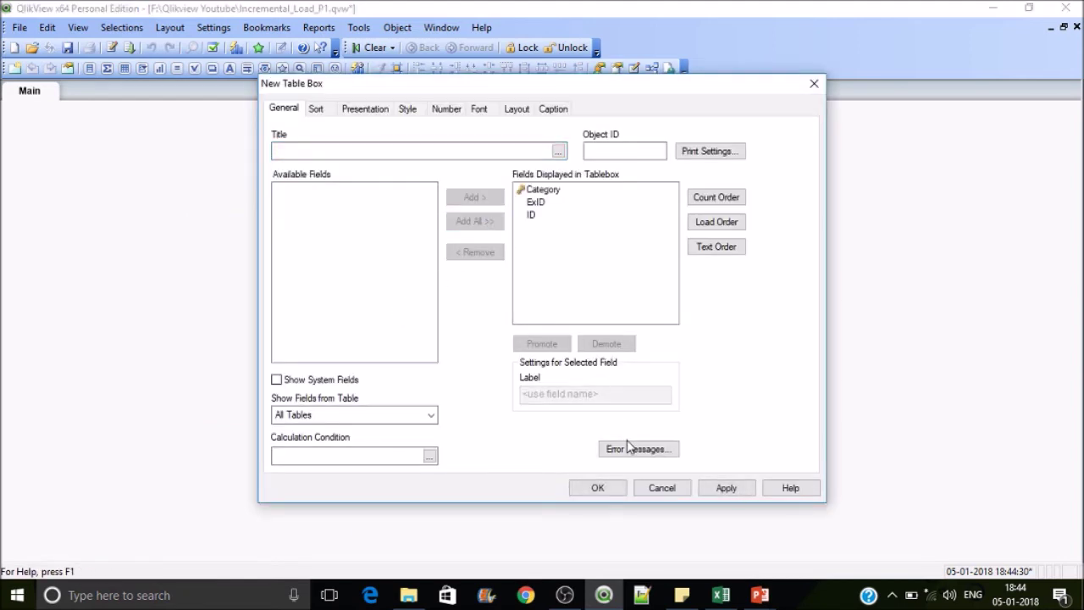
click(603, 488)
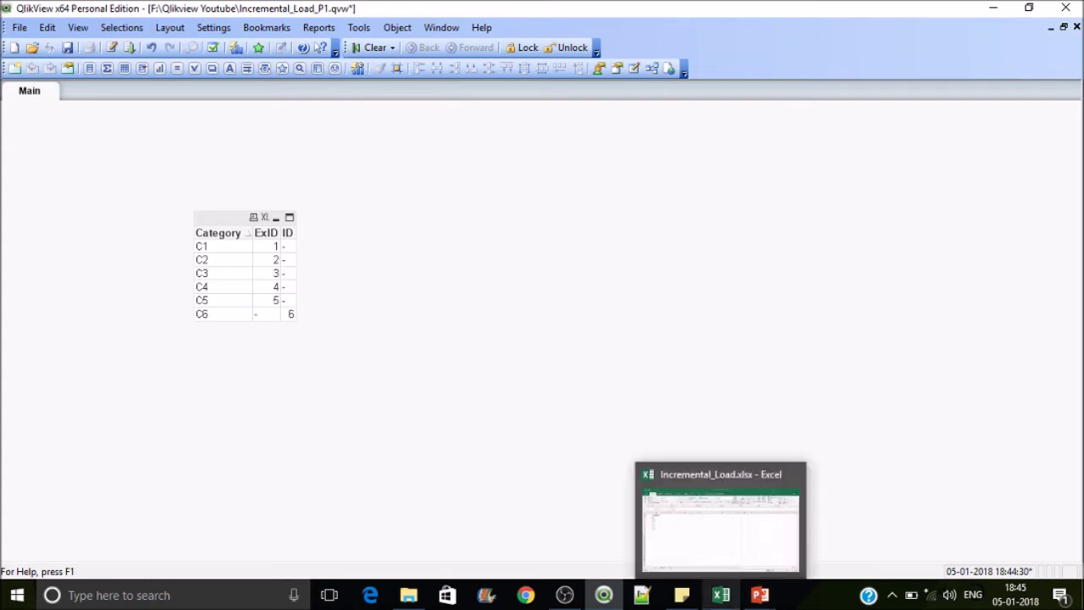
Step: Switch to the Excel workbook and examine the Product and Date rows on Sheet1
click(721, 594)
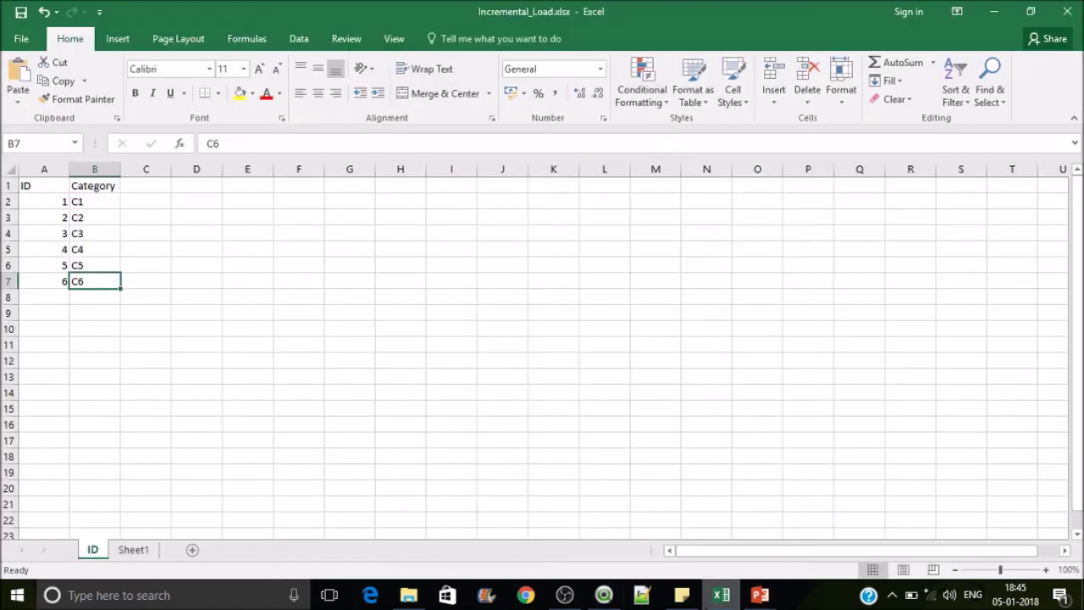
click(134, 552)
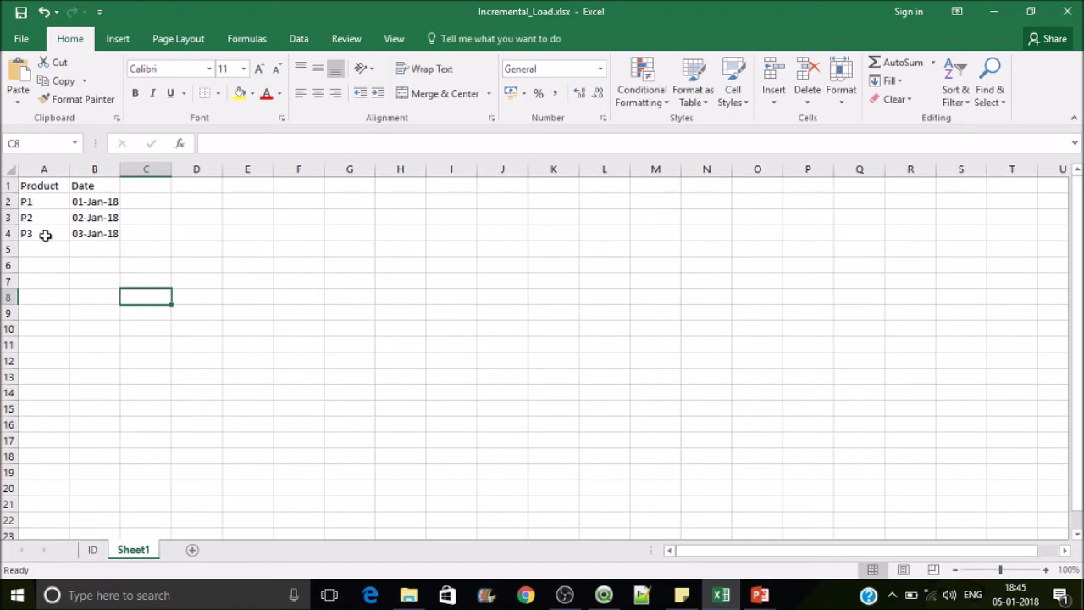
click(95, 205)
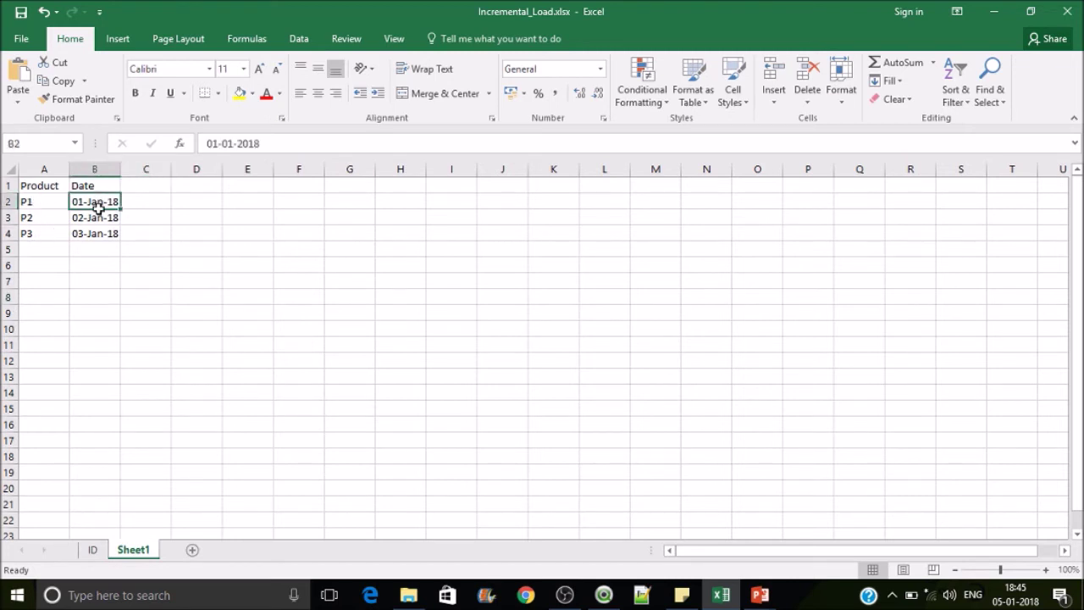
drag(98, 207, 92, 230)
click(196, 251)
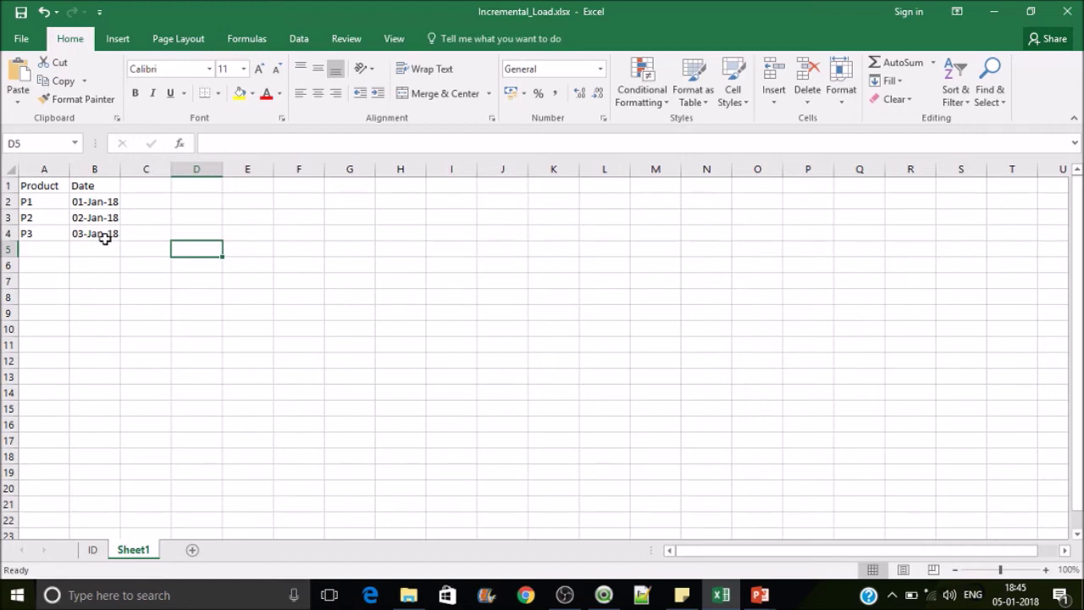
click(86, 250)
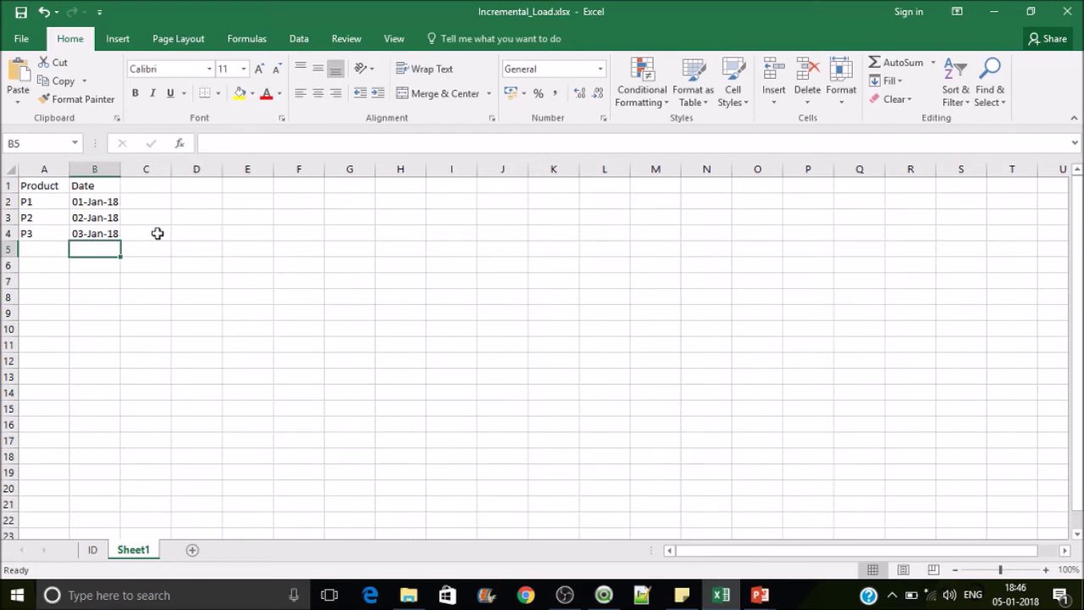
click(96, 233)
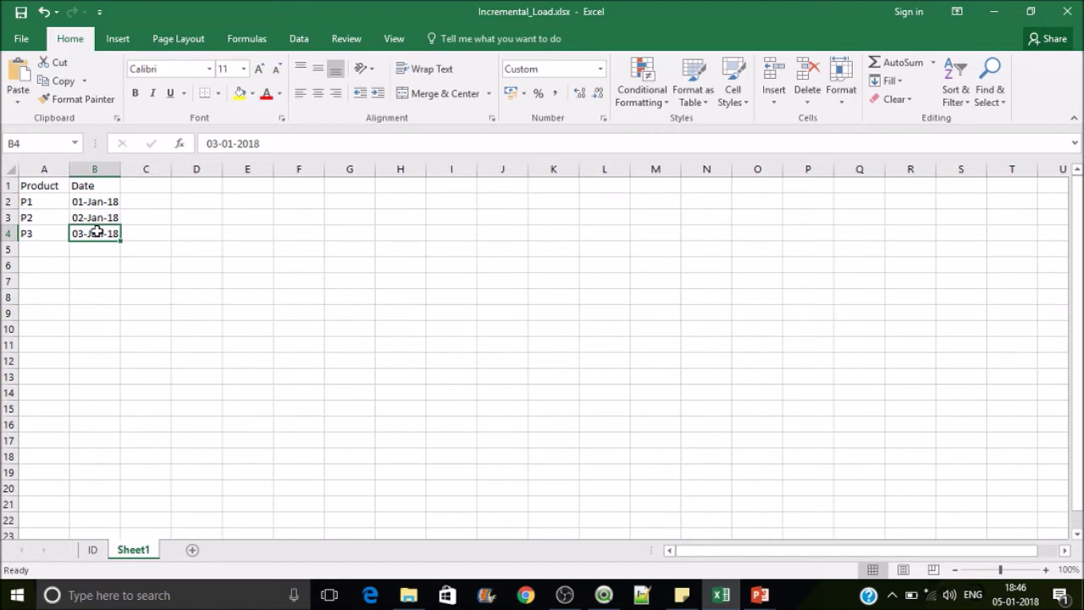
Step: Reopen the QlikView script and delete both the Source LOAD block reading Inc_P1.qvd and the Excel LOAD block with its Where clause
click(604, 594)
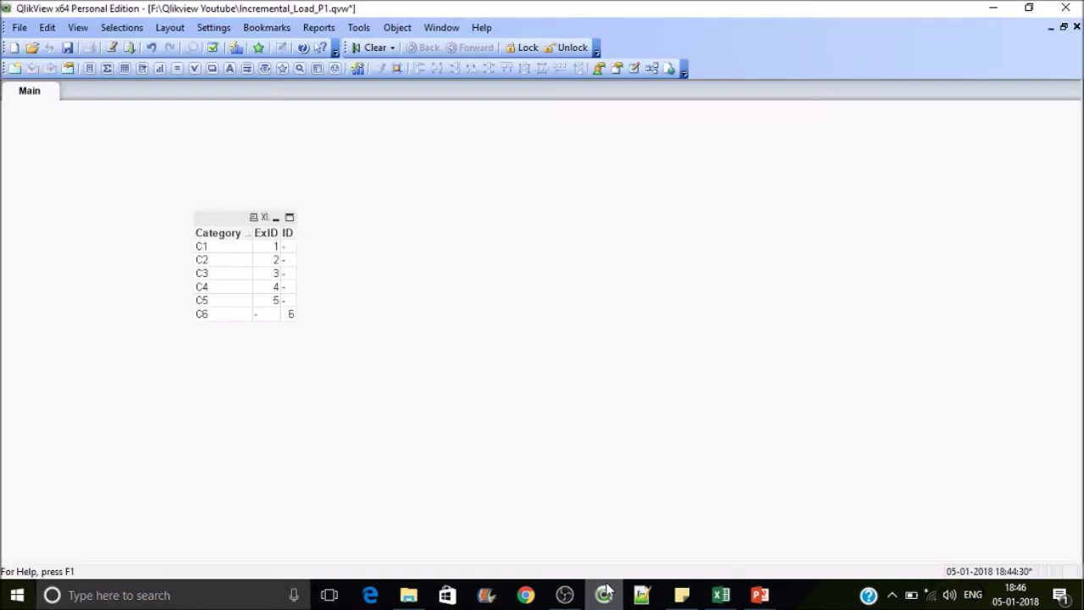
click(115, 46)
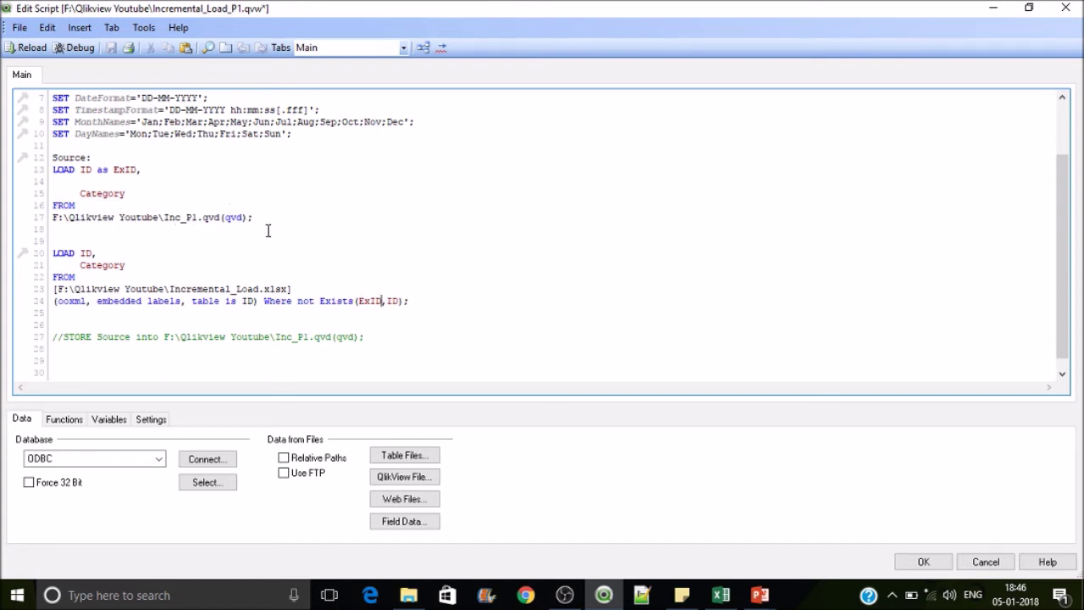
drag(52, 230, 43, 157)
key(Delete)
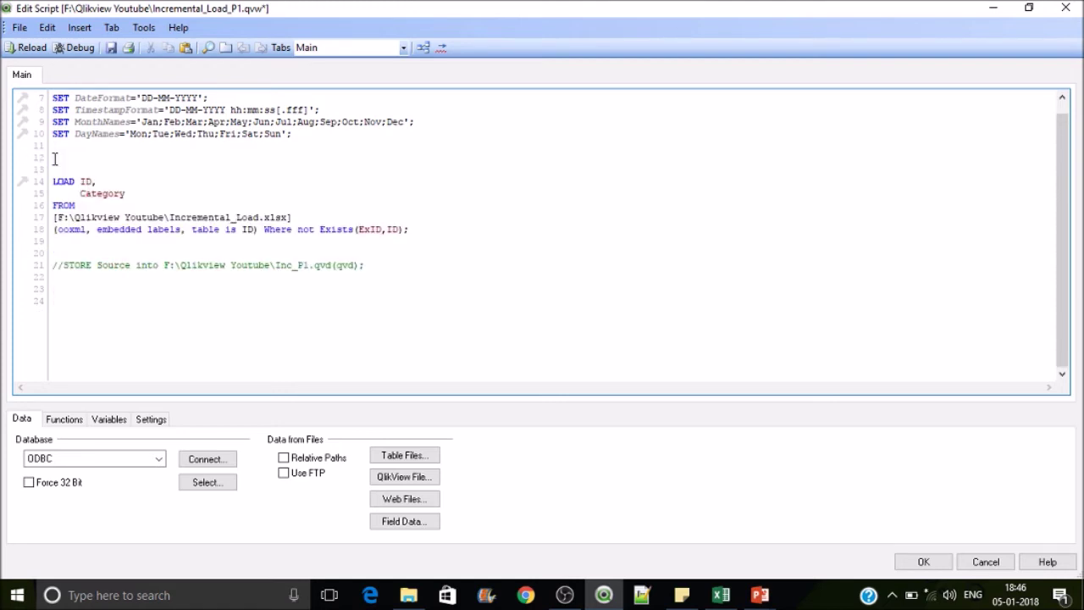
click(379, 266)
key(Up)
key(Up)
shift+click(64, 163)
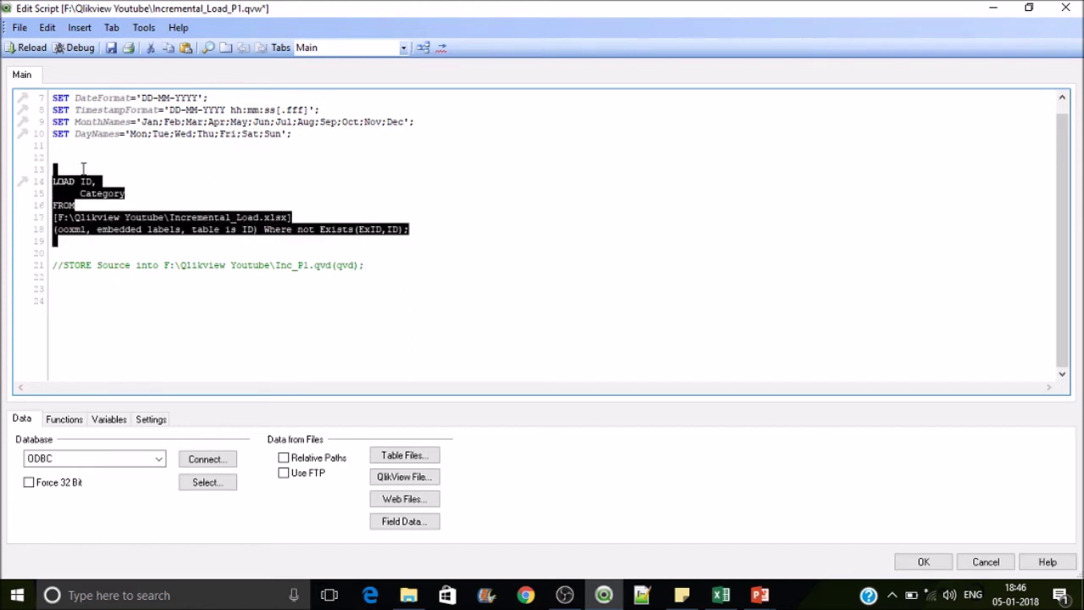
key(Delete)
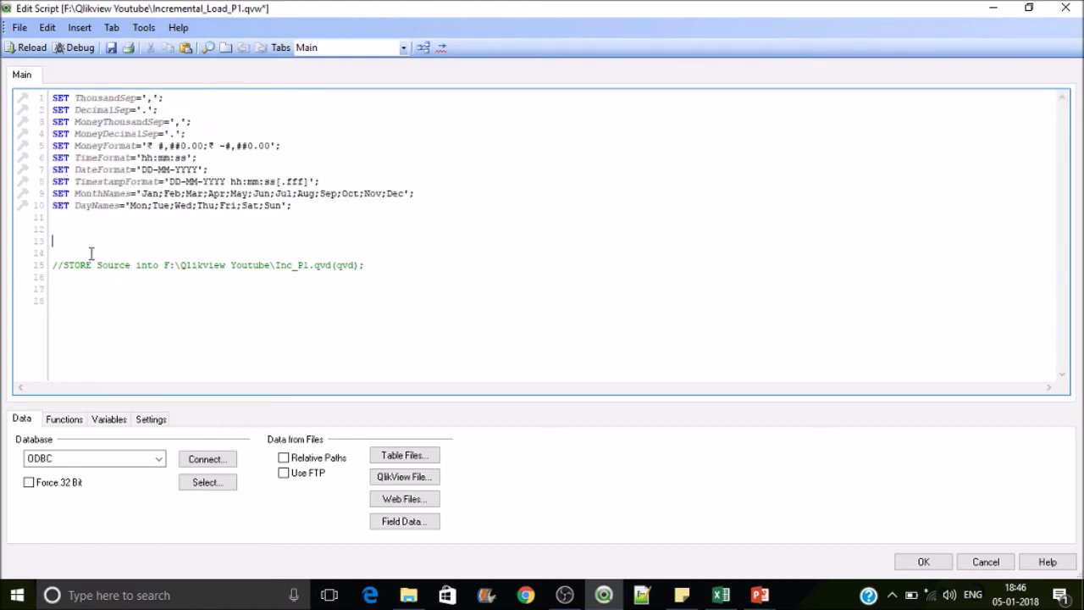
Step: Insert a LOAD statement for Product and Date from Sheet1 of Incremental_Load.xlsx using the table file wizard
click(418, 462)
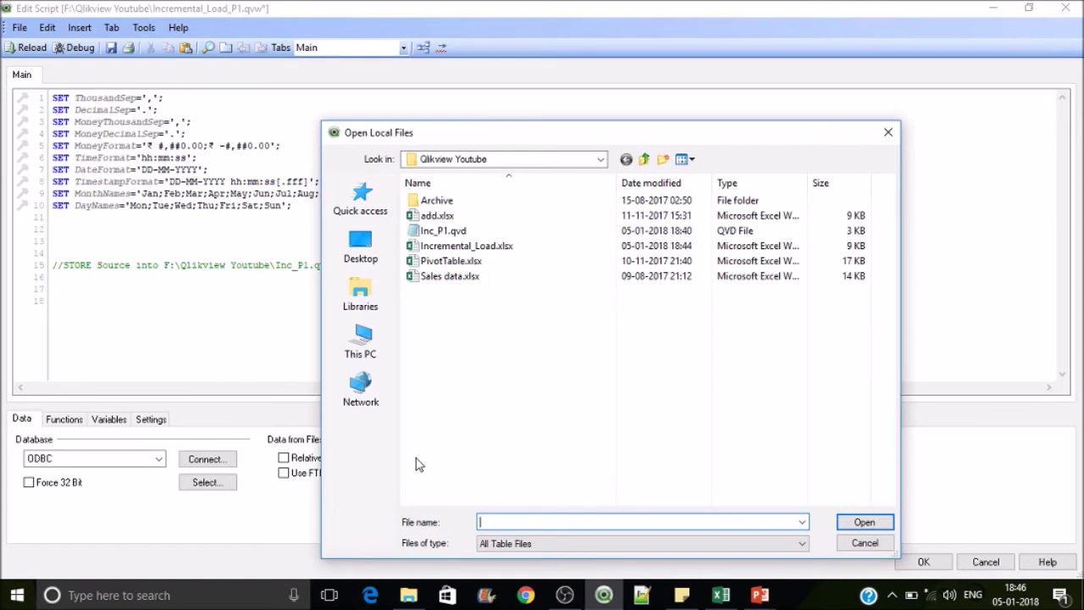
click(482, 263)
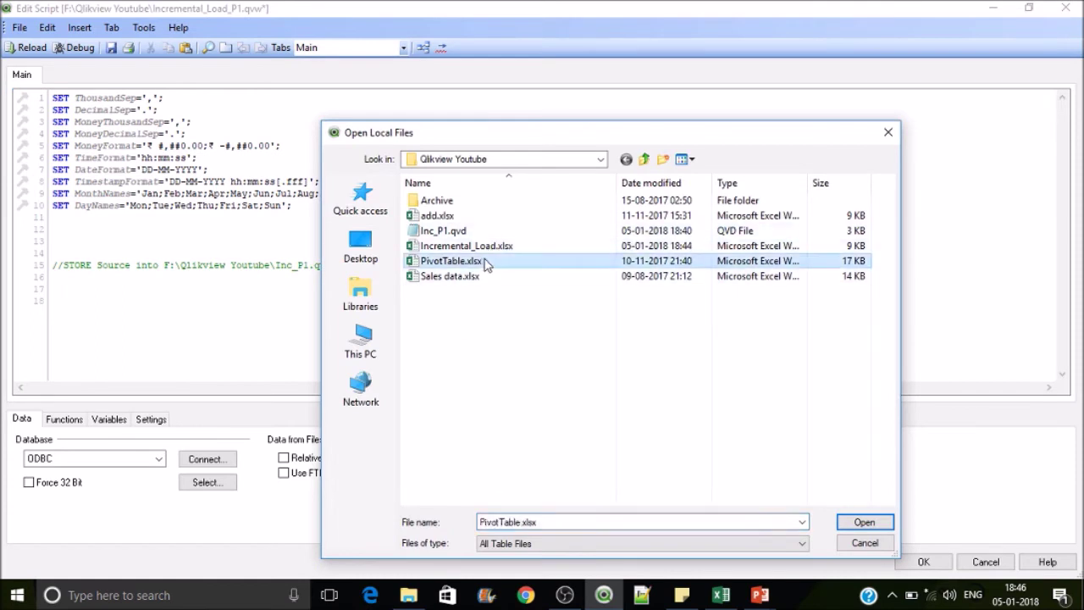
double_click(481, 247)
click(326, 103)
click(297, 133)
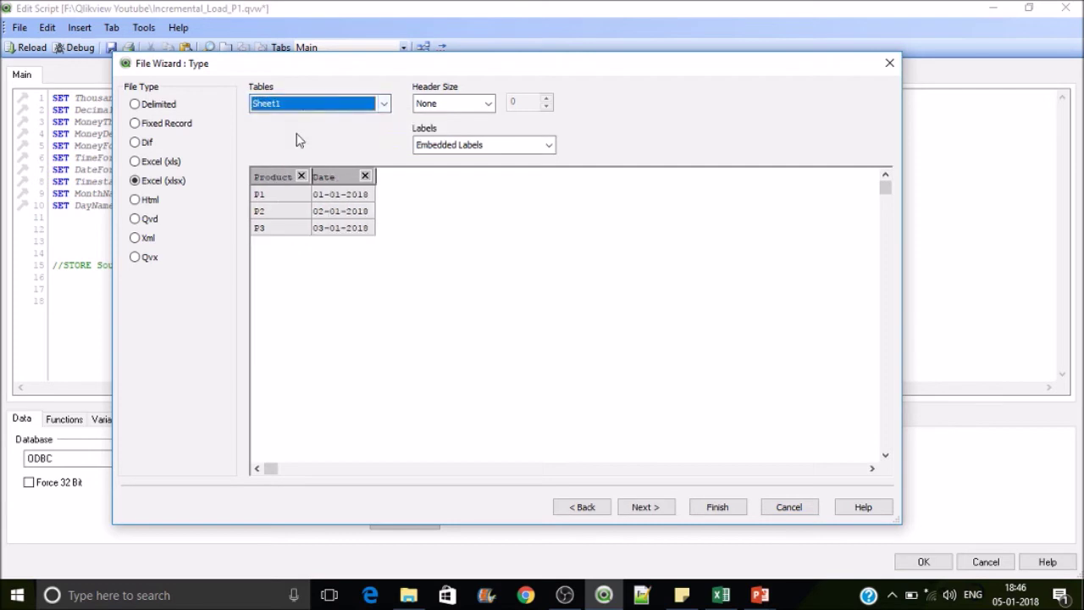
click(717, 507)
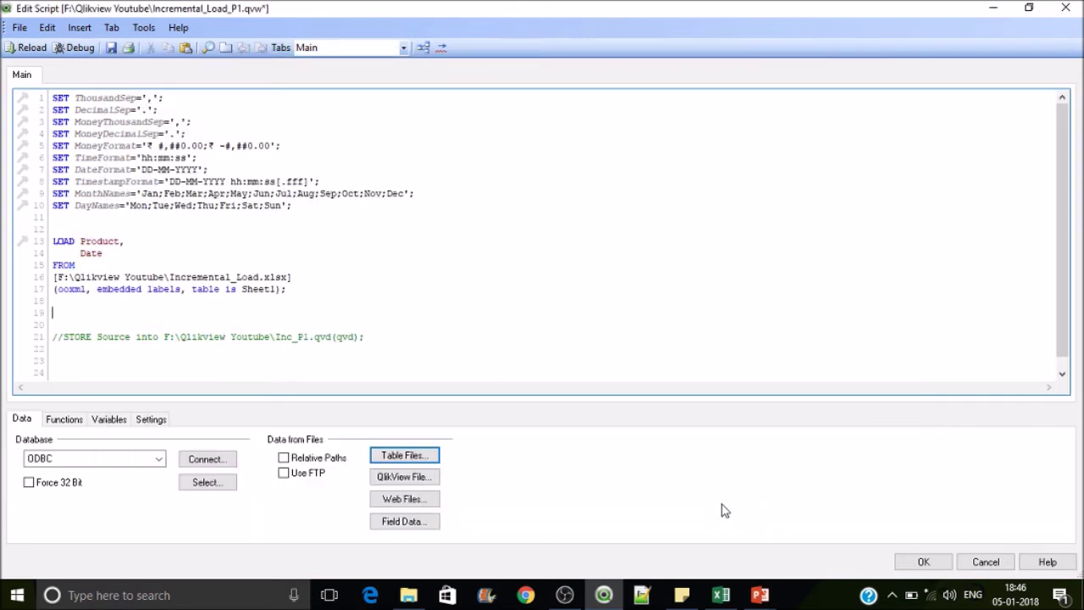
Step: Uncomment the STORE Source statement, save and reload the script, and dismiss the resulting dialogs
drag(64, 336, 44, 340)
key(Delete)
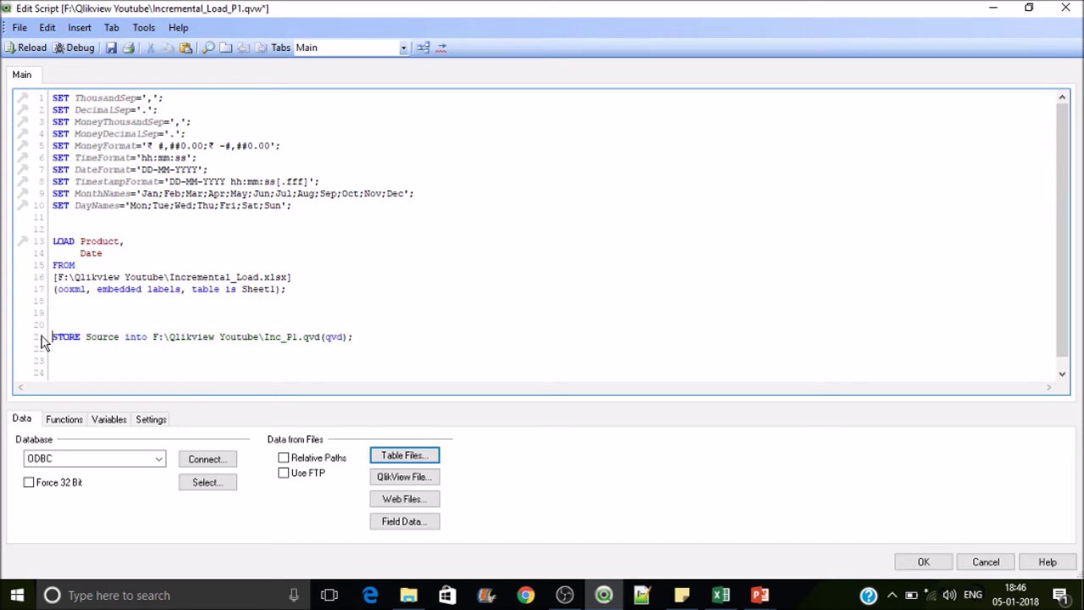
key(ctrl+s)
click(28, 48)
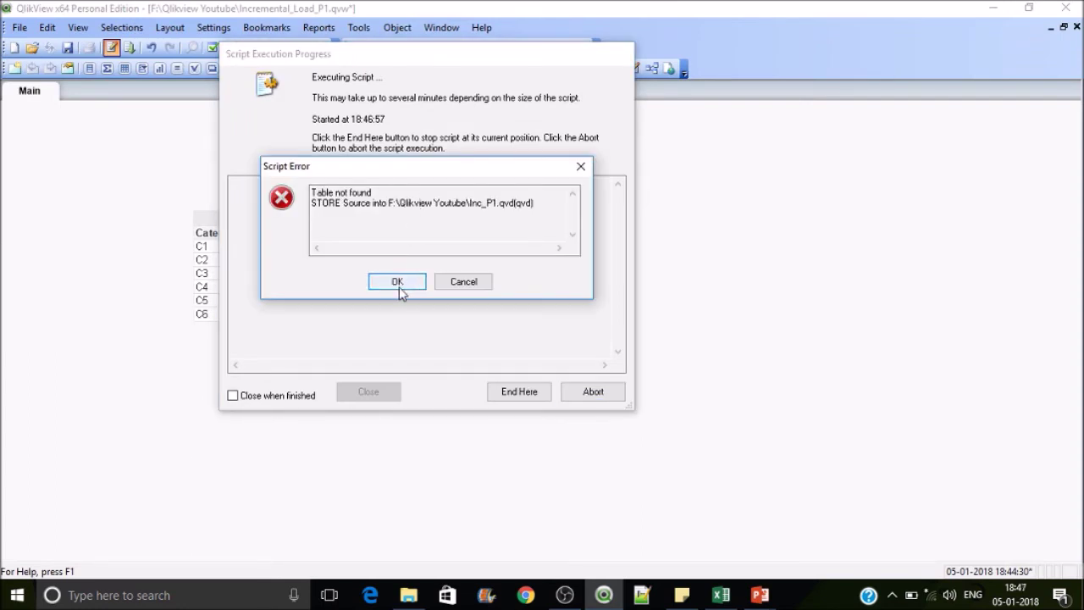
click(398, 284)
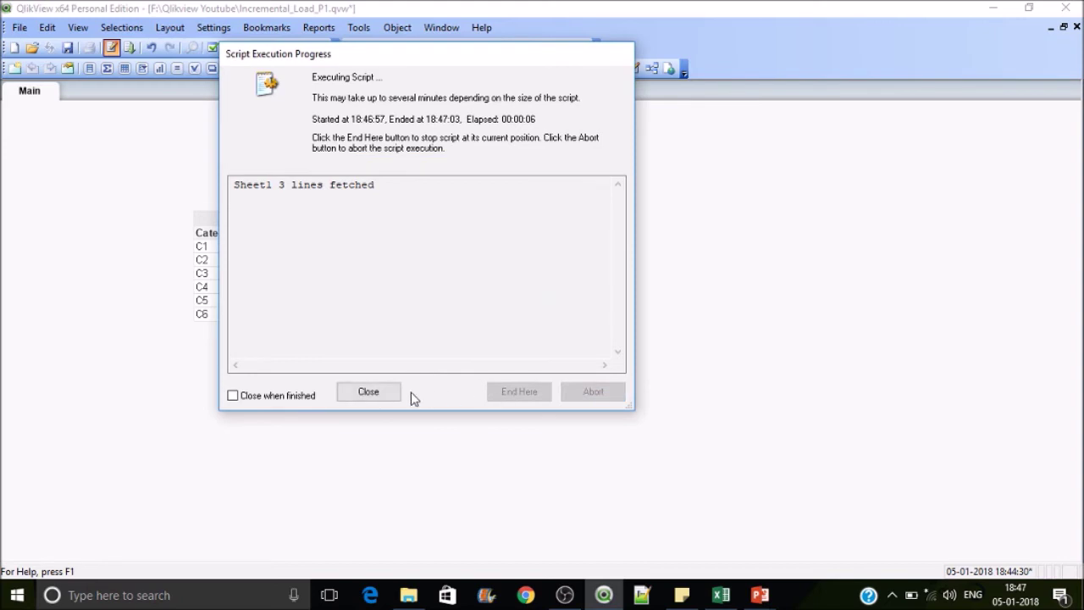
click(368, 392)
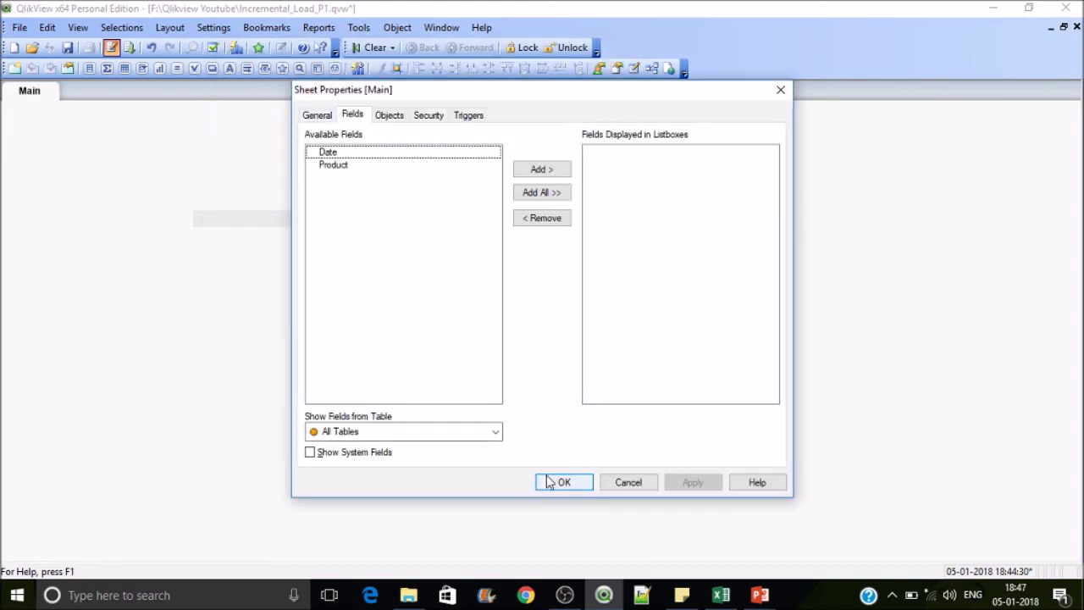
click(547, 482)
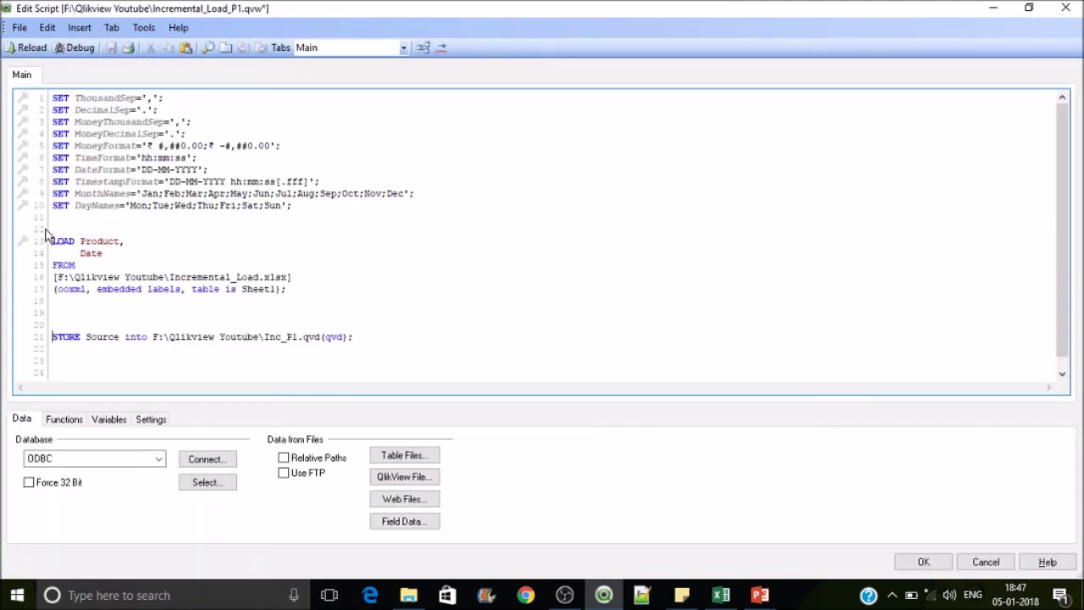
Step: Label the Excel LOAD block "Source:" and reload the script, closing the progress and sheet properties dialogs
click(58, 229)
text(Source)
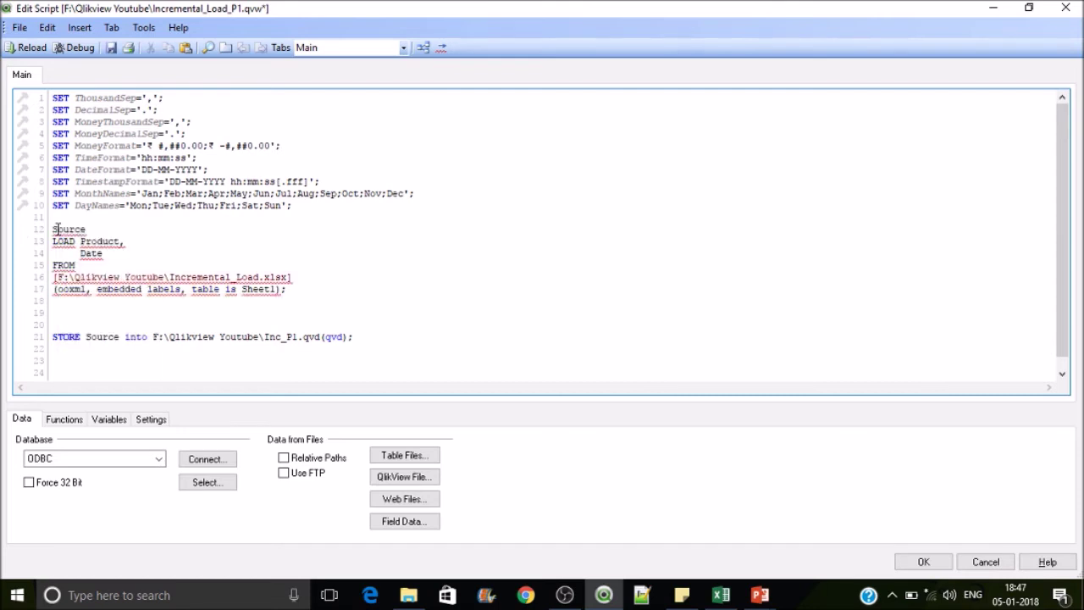
text(:)
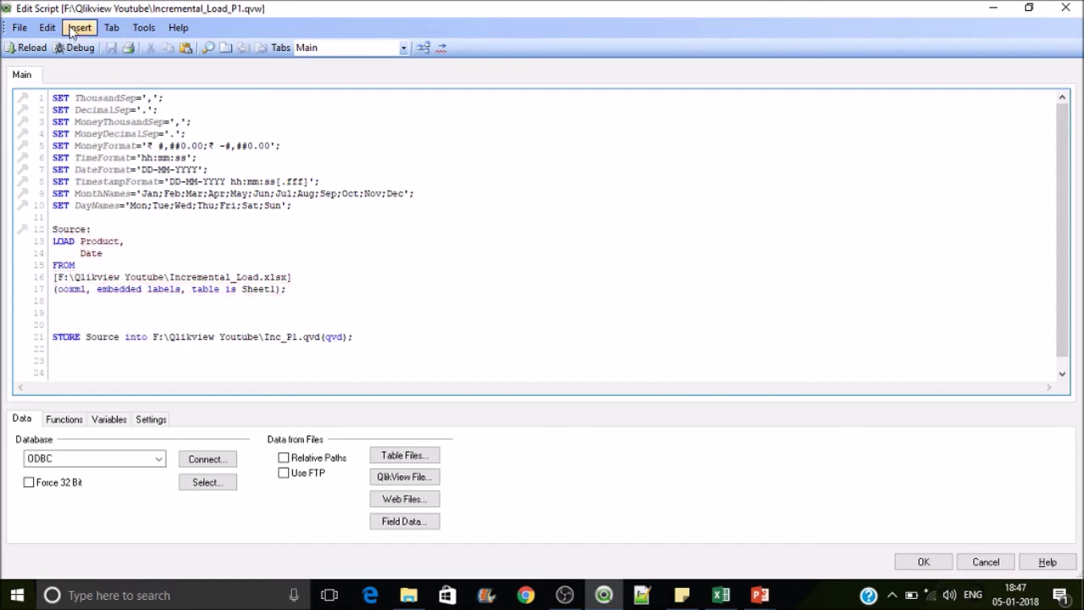
click(28, 47)
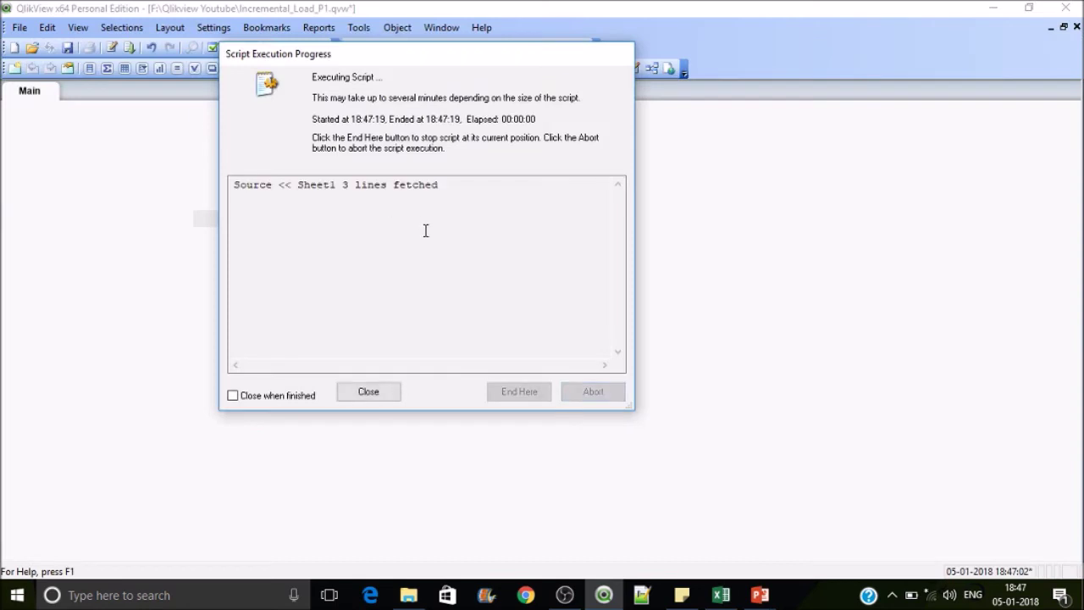
click(368, 391)
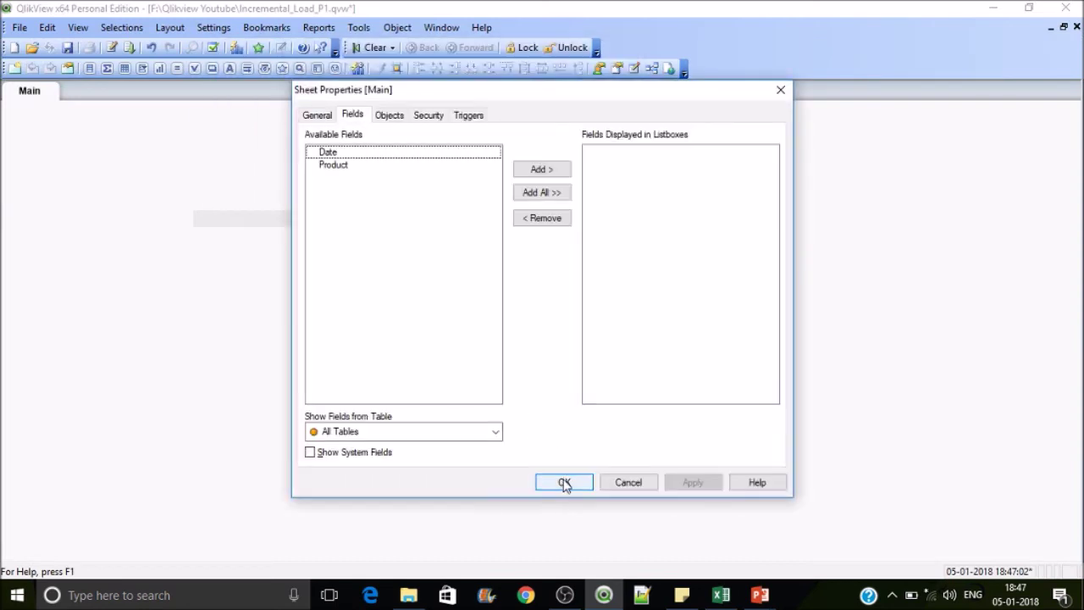
click(564, 482)
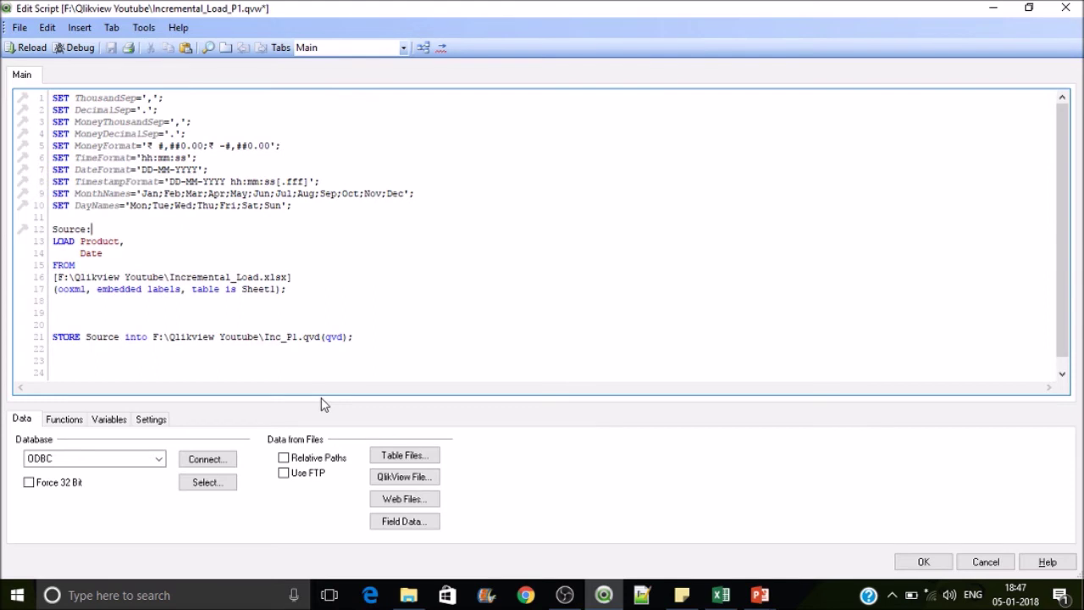
Step: Comment out the STORE statement and insert a LOAD of Product and Date from Inc_P1.qvd above the Source block
click(53, 336)
text(//)
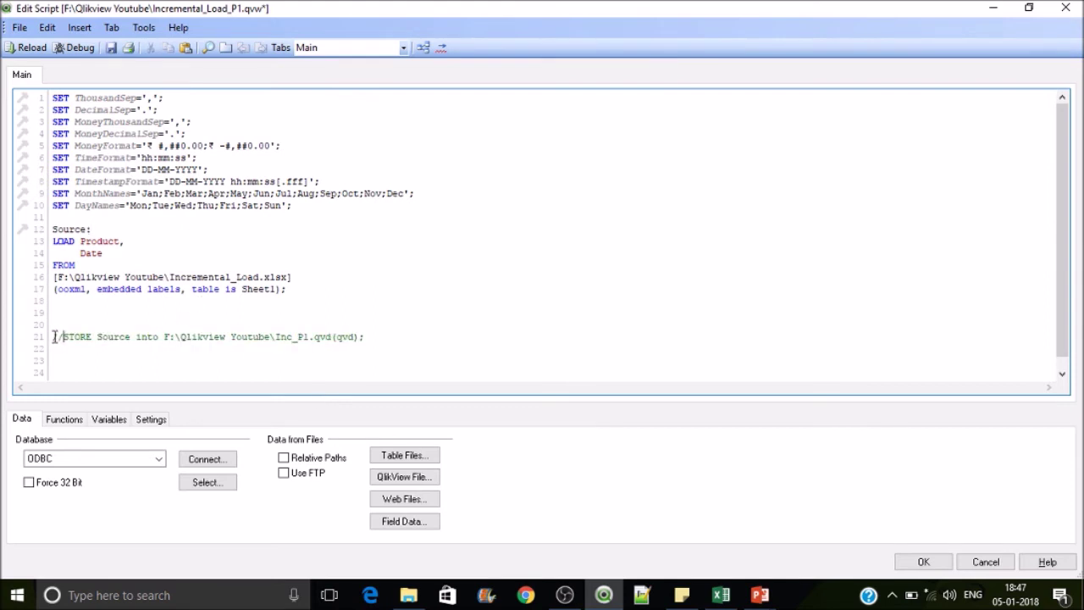
click(71, 213)
key(Return)
key(Return)
key(Up)
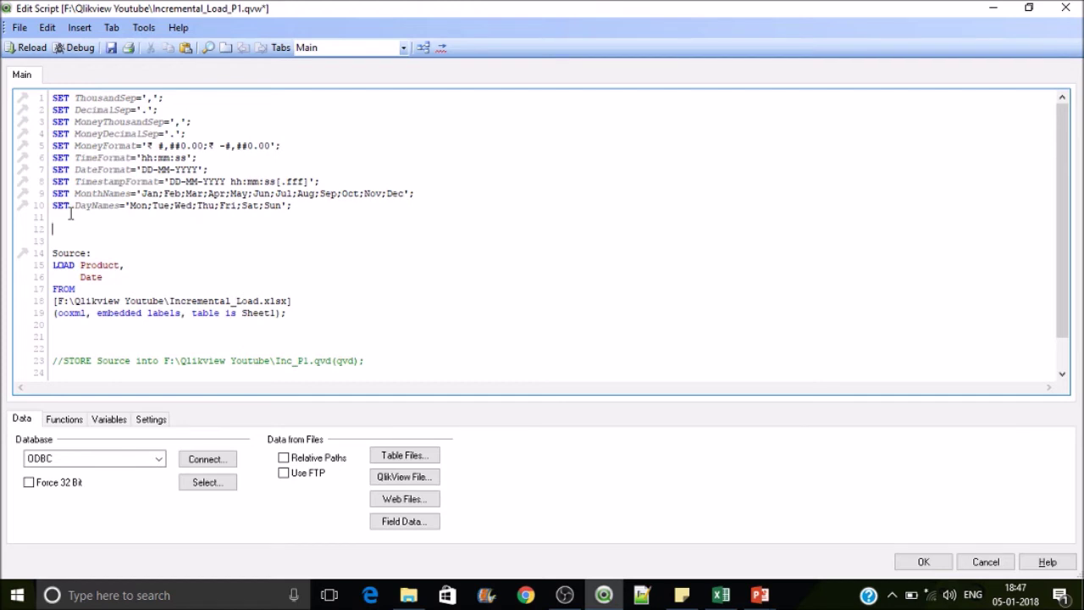
click(429, 460)
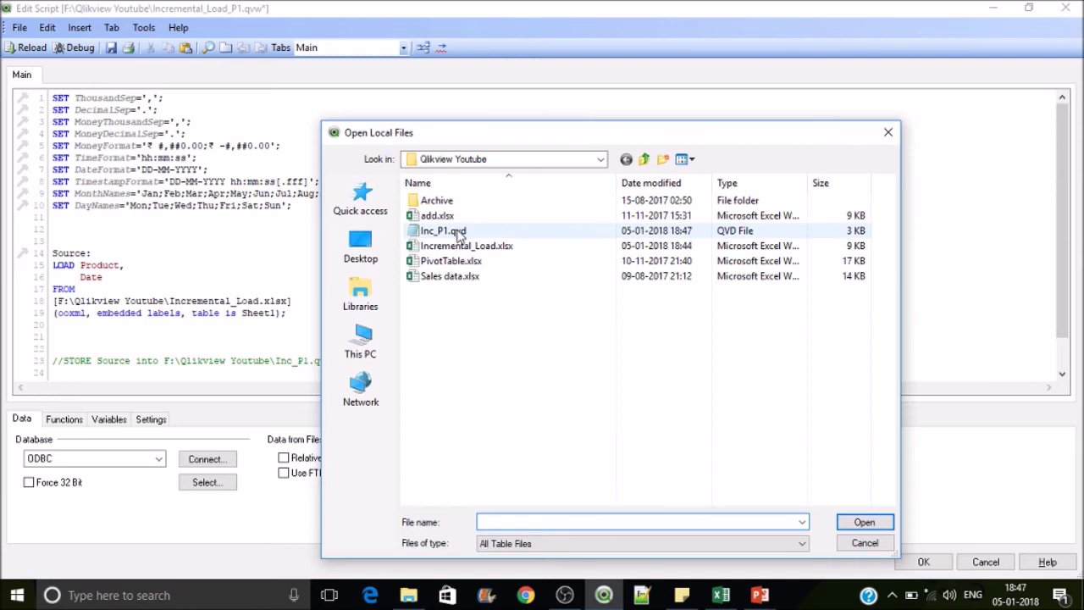
click(458, 234)
click(864, 522)
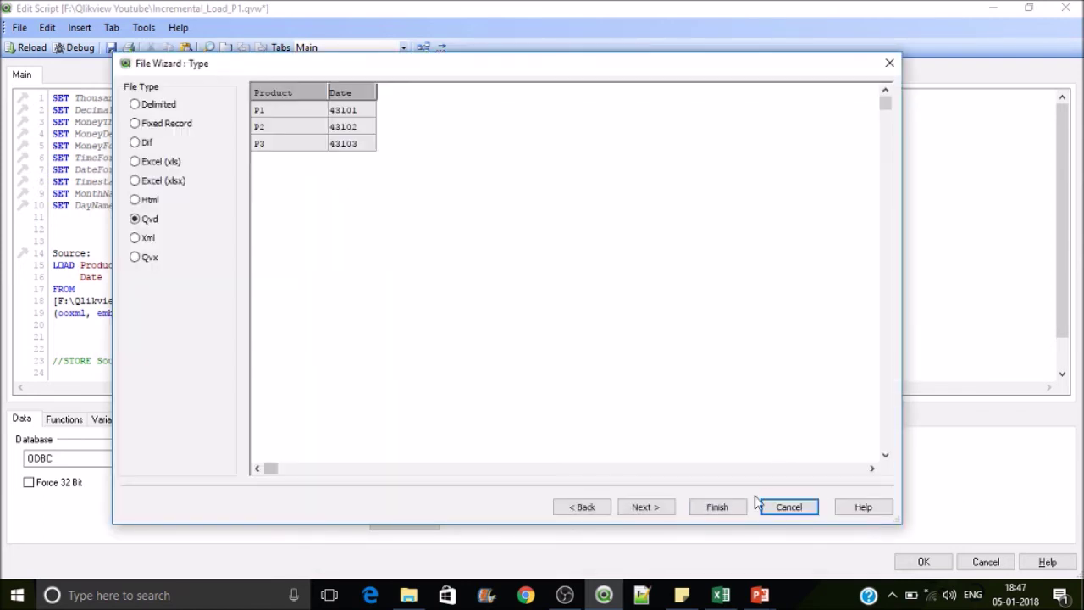
click(716, 506)
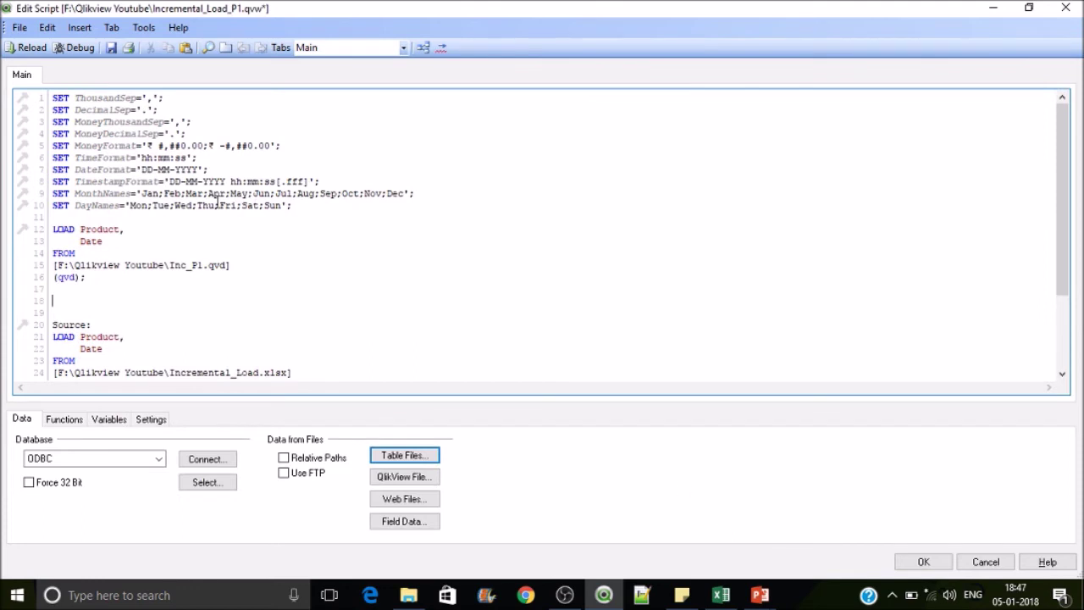
Step: In the Inc_P1.qvd load, replace Date with max(Date) as Maxdate and remove the Product field
click(80, 241)
text(max(Date)
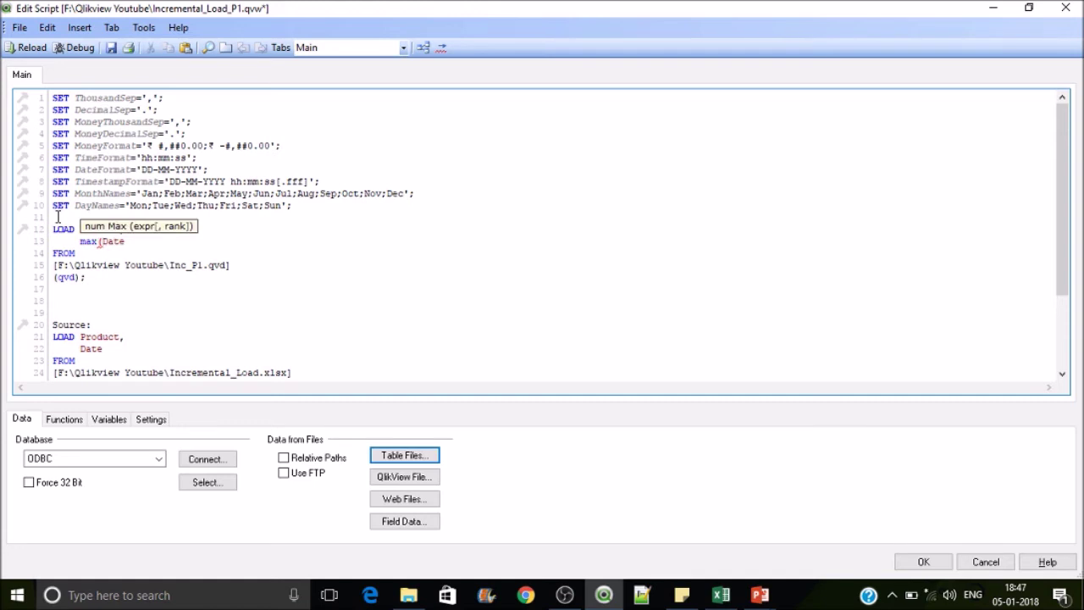
text() a)
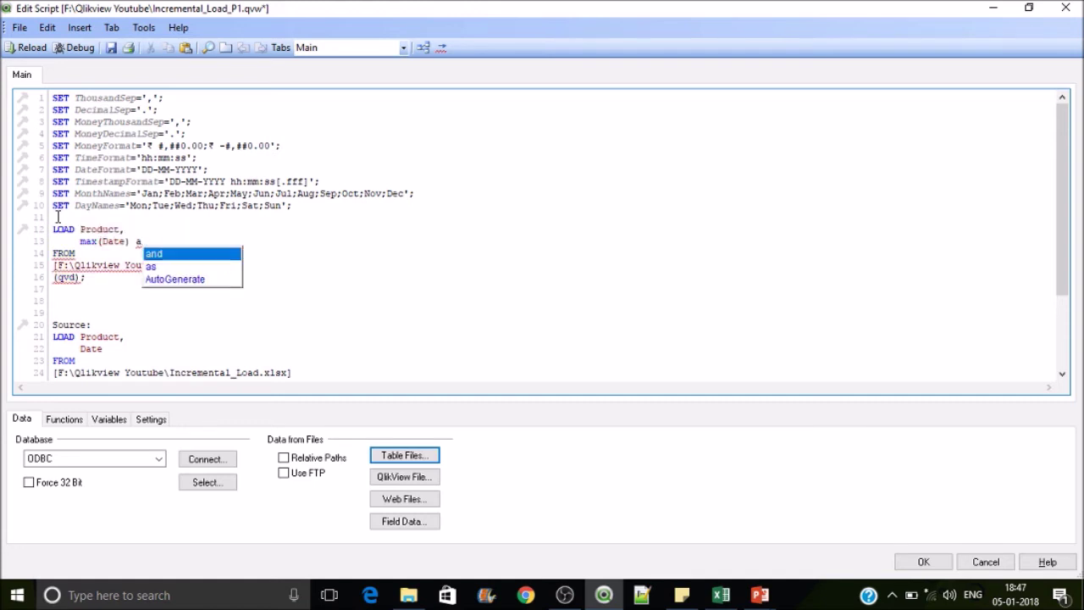
text(s Maxdate)
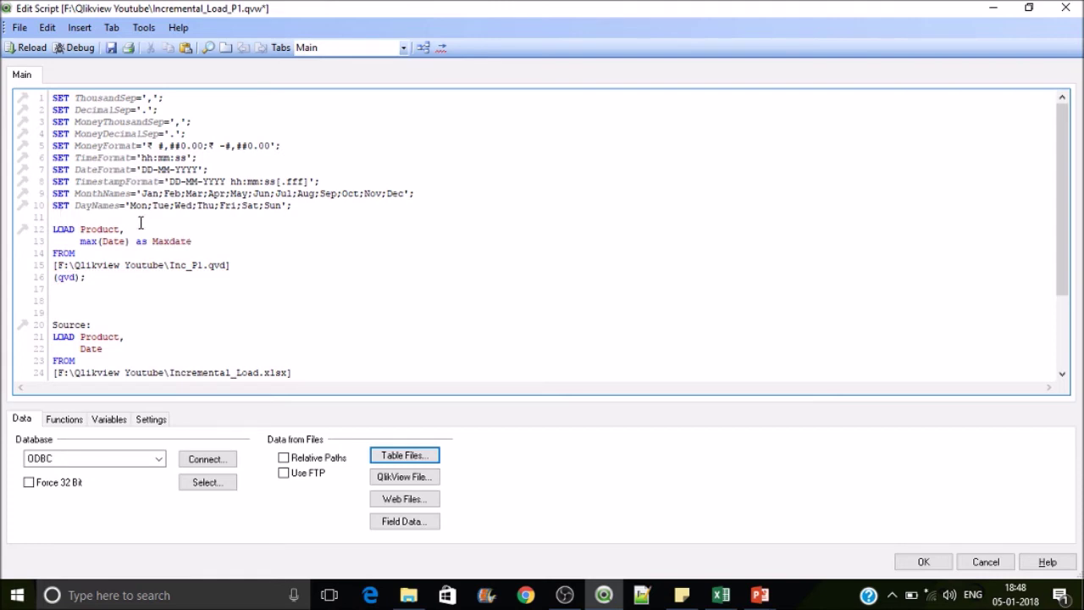
drag(132, 228, 82, 222)
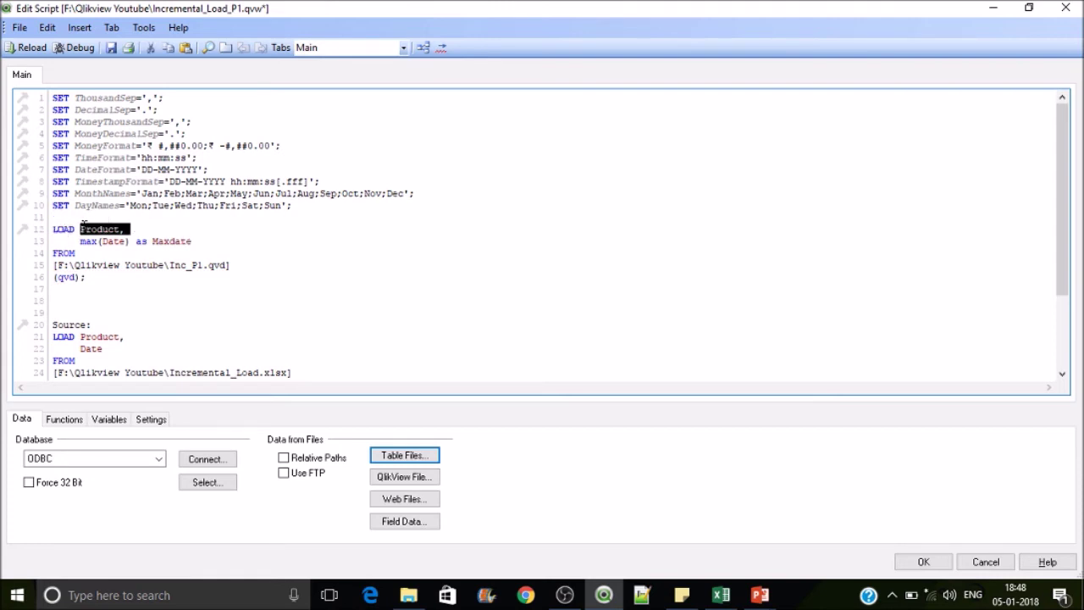
key(Delete)
key(Delete)
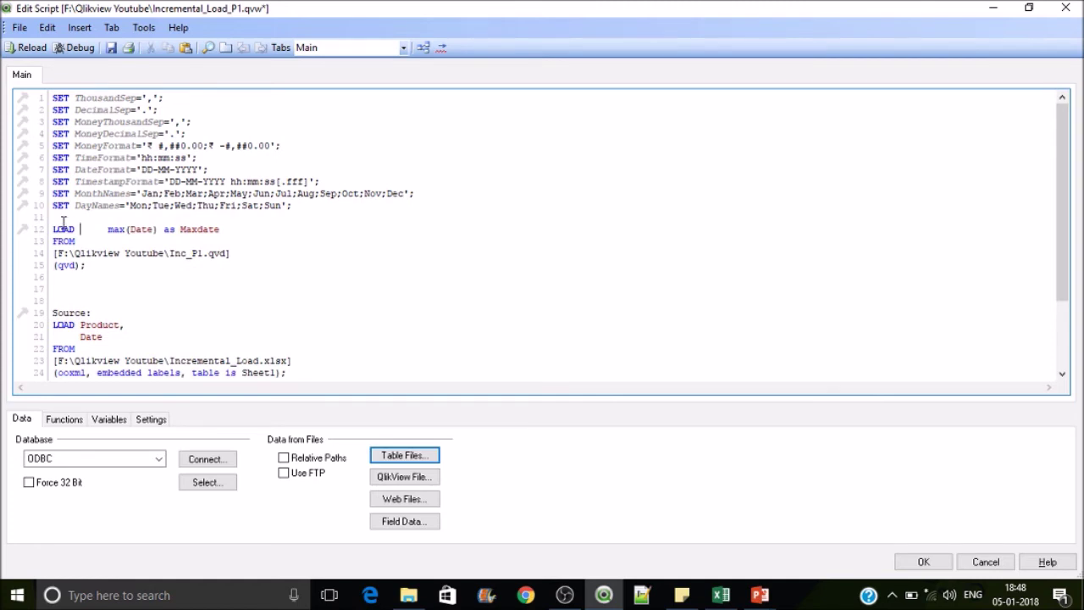
Step: Label the Inc_P1.qvd LOAD block "Maxdate:" on its own line above the statement
key(Return)
text(Max)
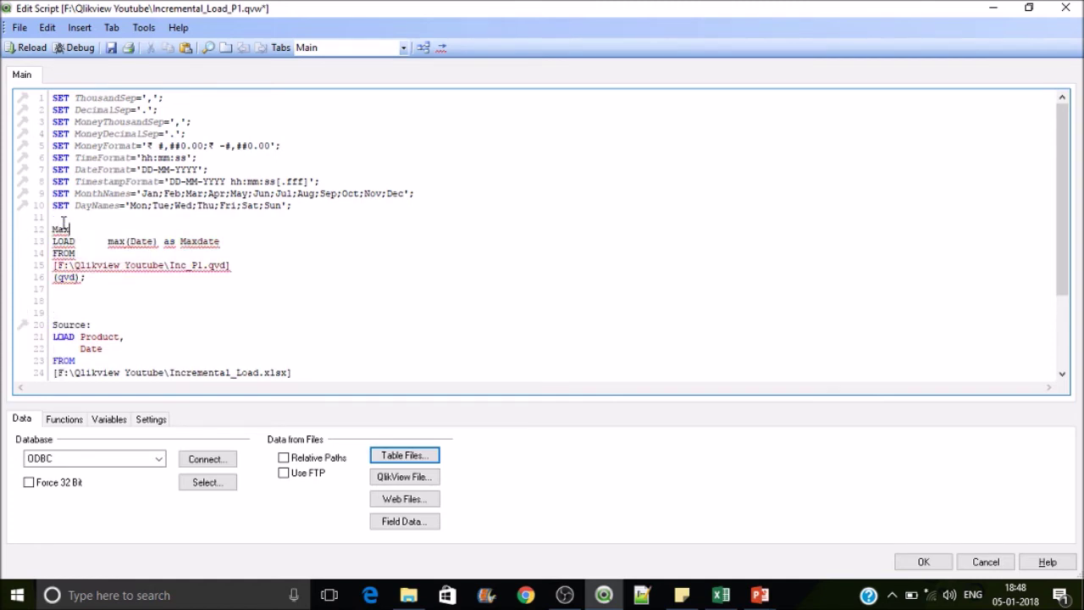
text(date:)
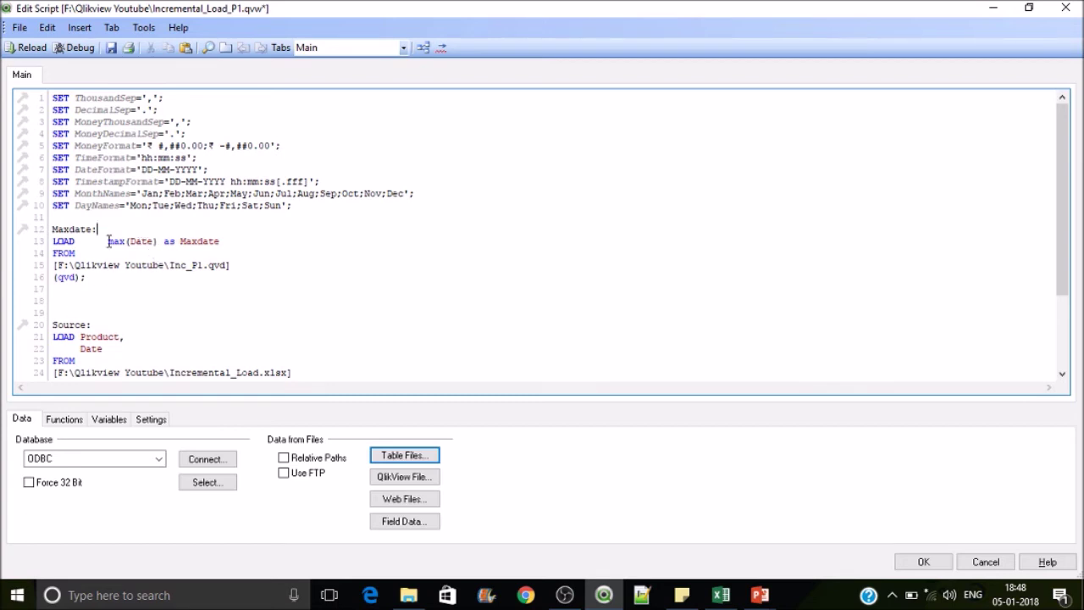
Step: Begin a LET statement for the variable vMaxDate between the Maxdate and Source blocks
drag(1074, 258, 1051, 252)
text(Lret)
key(BackSpace)
key(BackSpace)
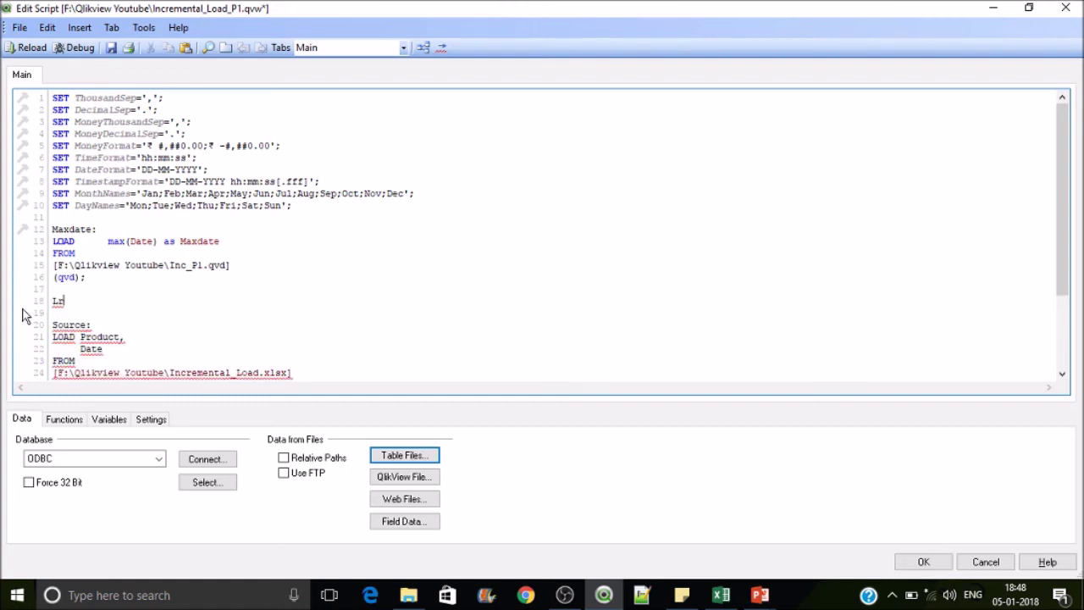
key(BackSpace)
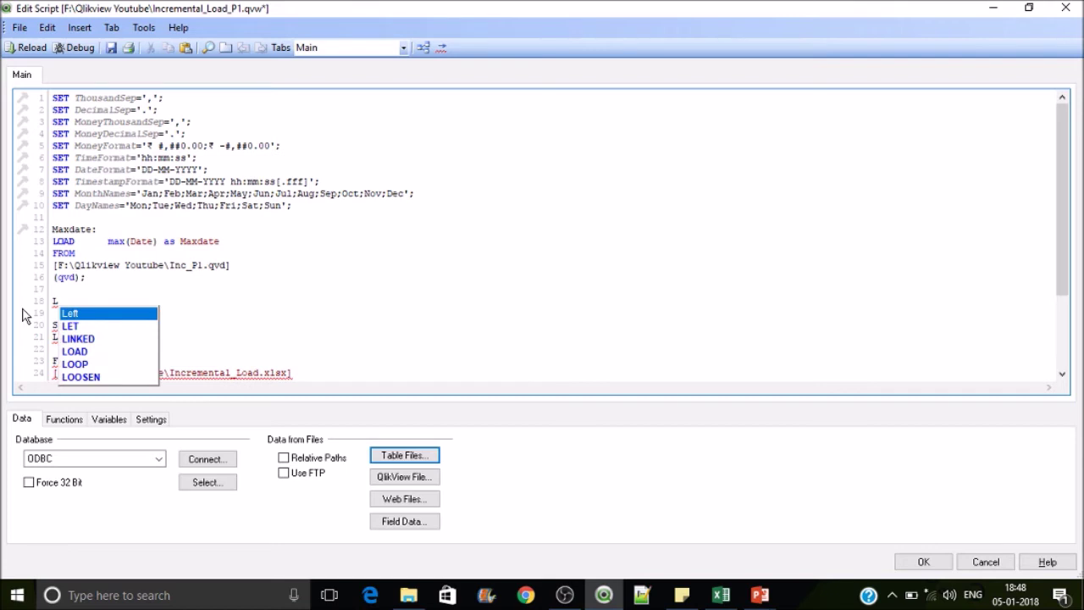
key(Down)
key(Return)
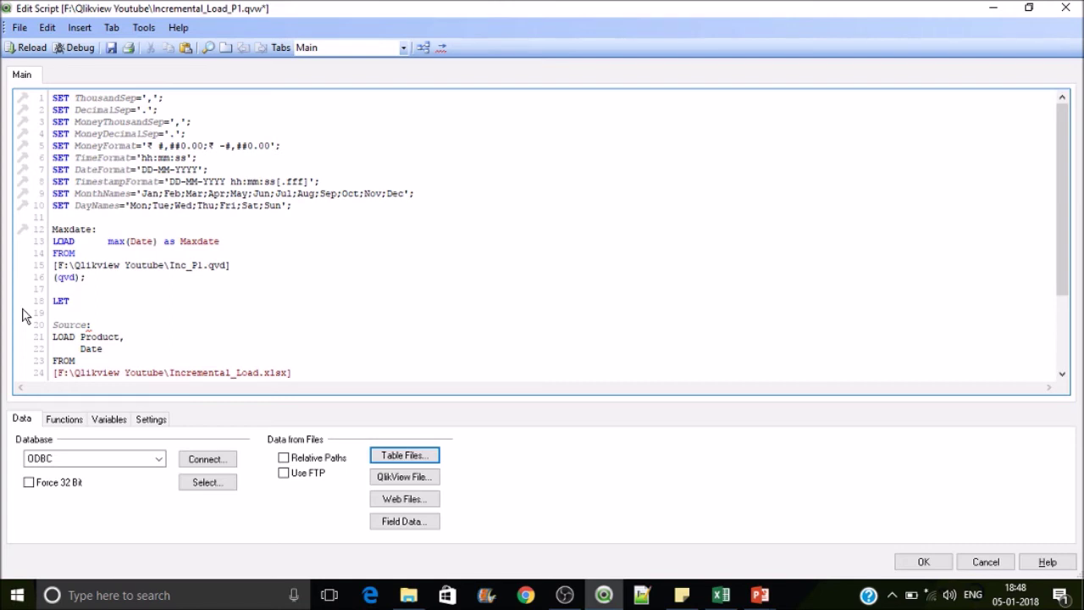
text(m)
key(BackSpace)
text(vMaxDate =)
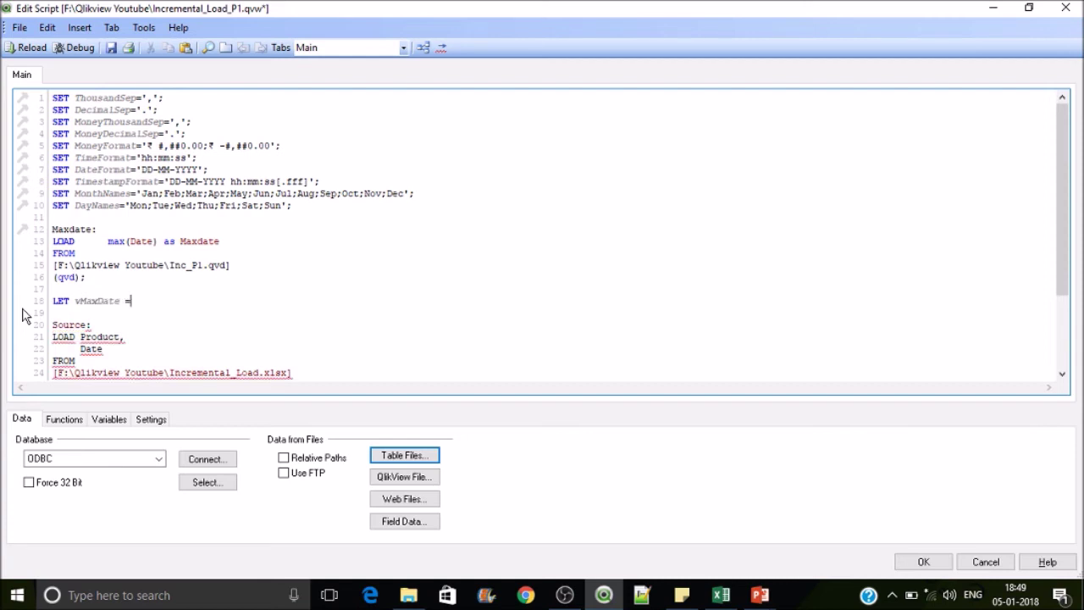
Step: Assign vMaxDate a Peek function with 'Maxdate' as its field name argument
text( pe)
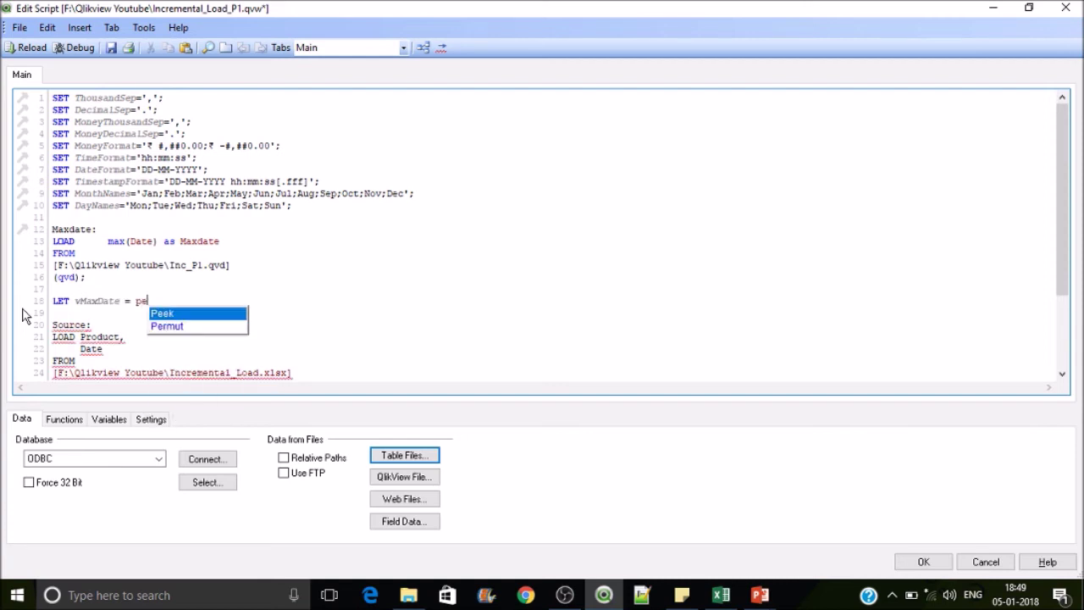
key(Return)
text(()
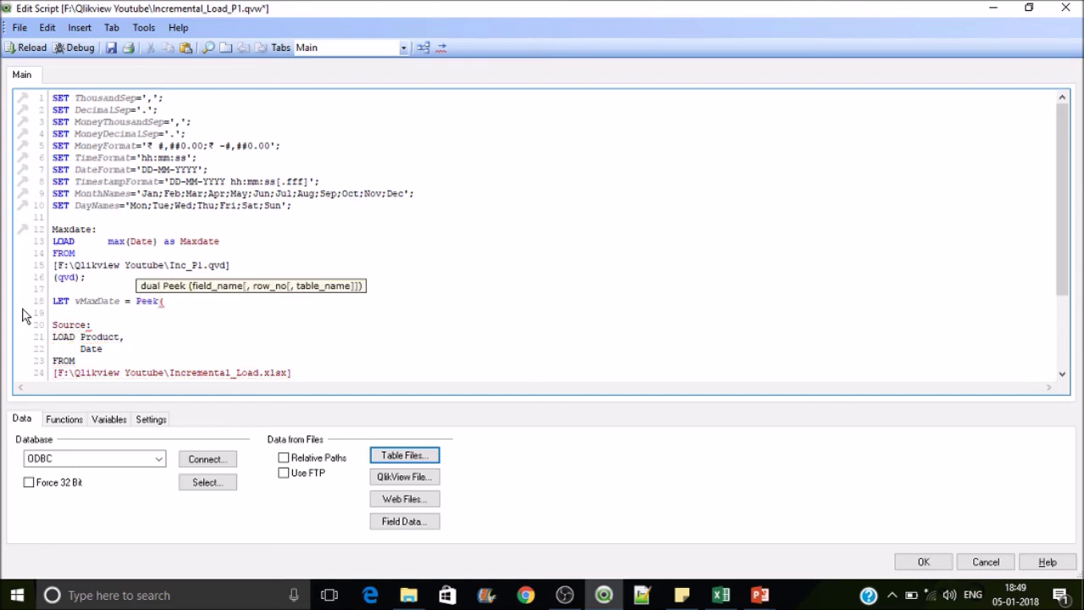
text('')
double_click(199, 240)
key(ctrl+c)
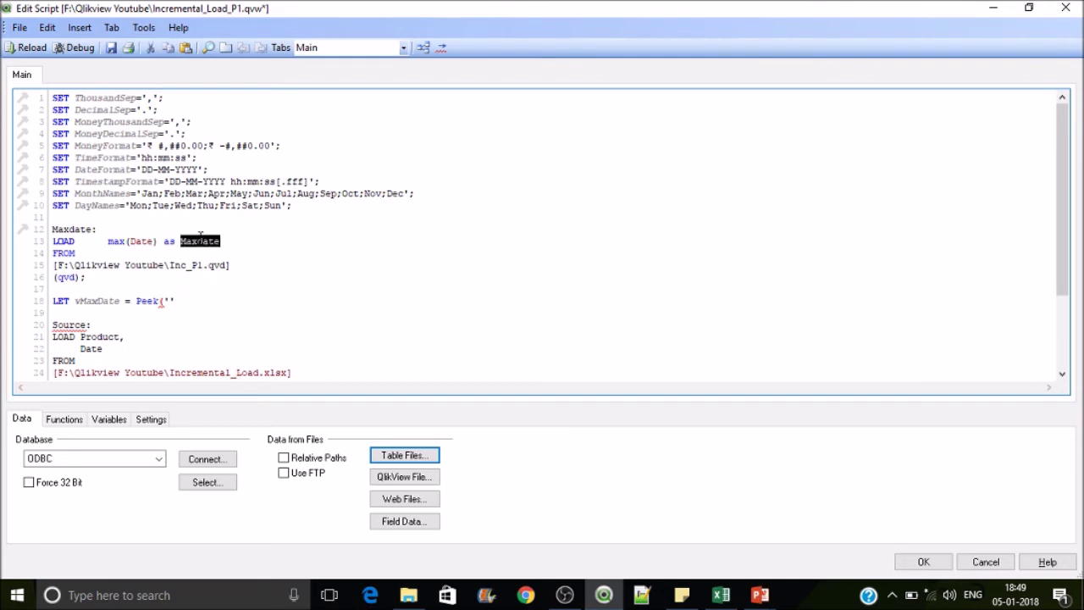
click(168, 302)
key(ctrl+v)
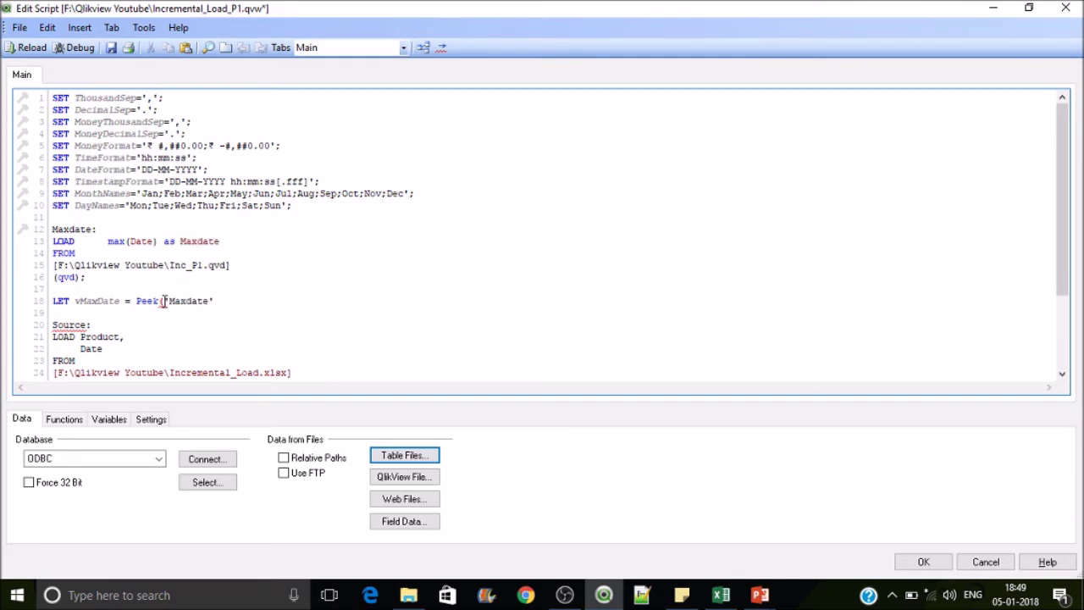
click(164, 302)
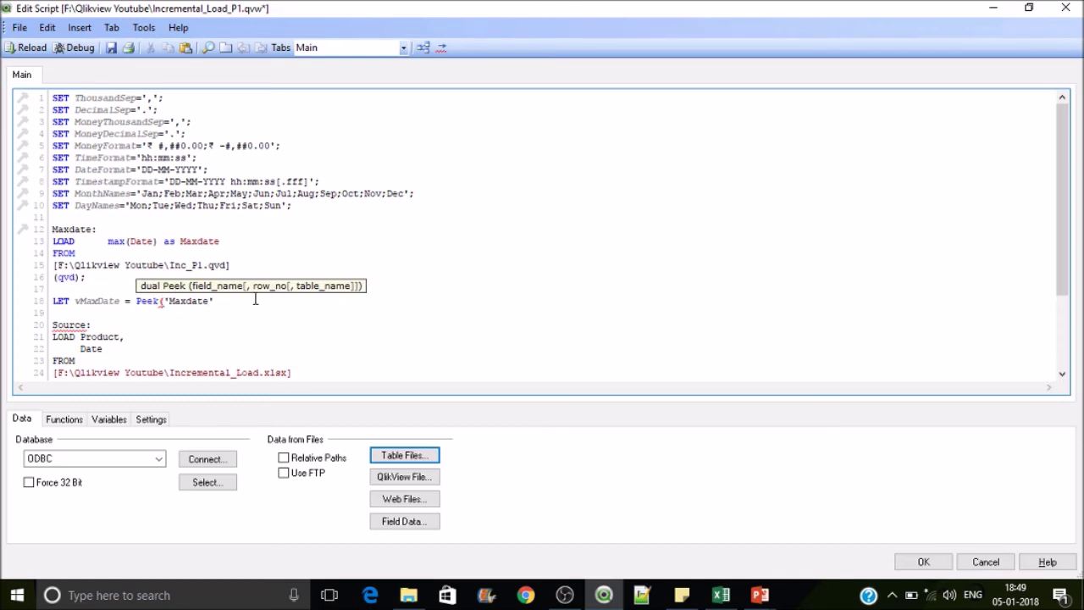
Step: Complete the Peek call with row 0 and table name 'Maxdate', end the LET statement with a semicolon, and save the script
click(231, 300)
text(,)
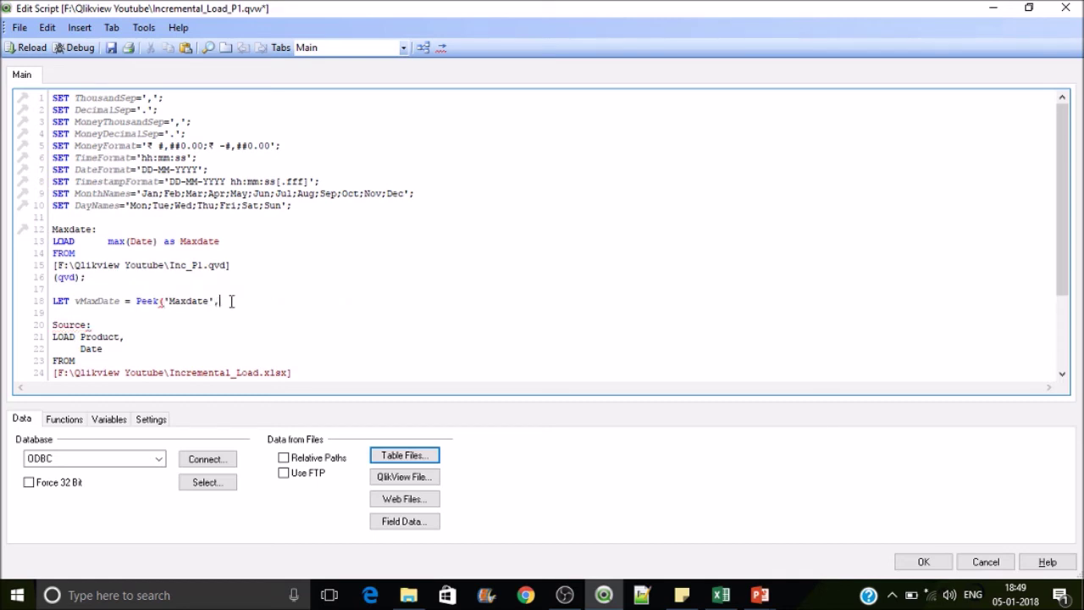
text(0,)
double_click(81, 230)
key(ctrl+c)
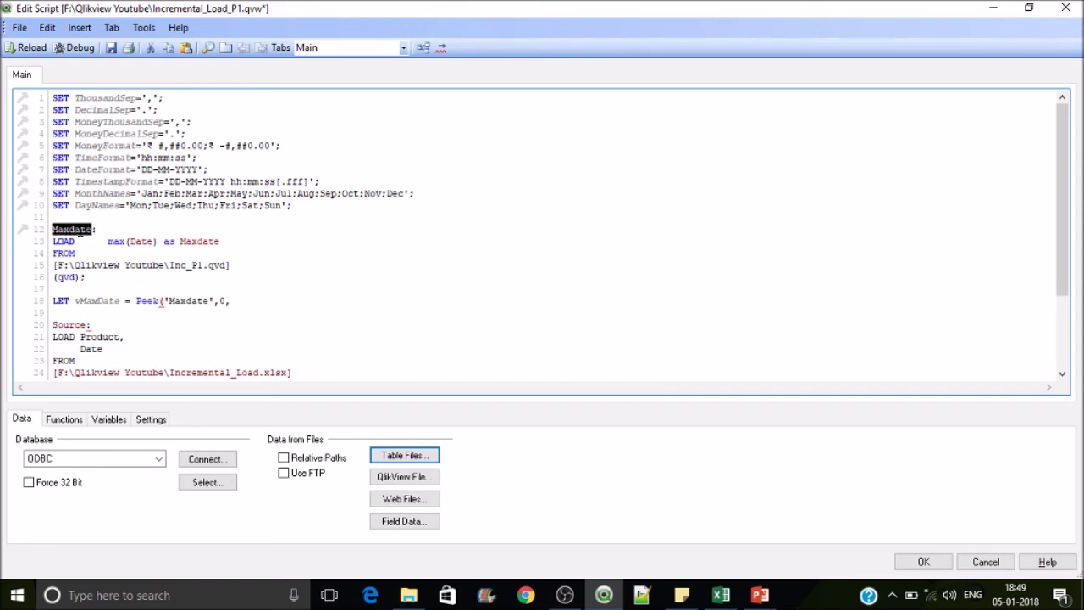
click(235, 303)
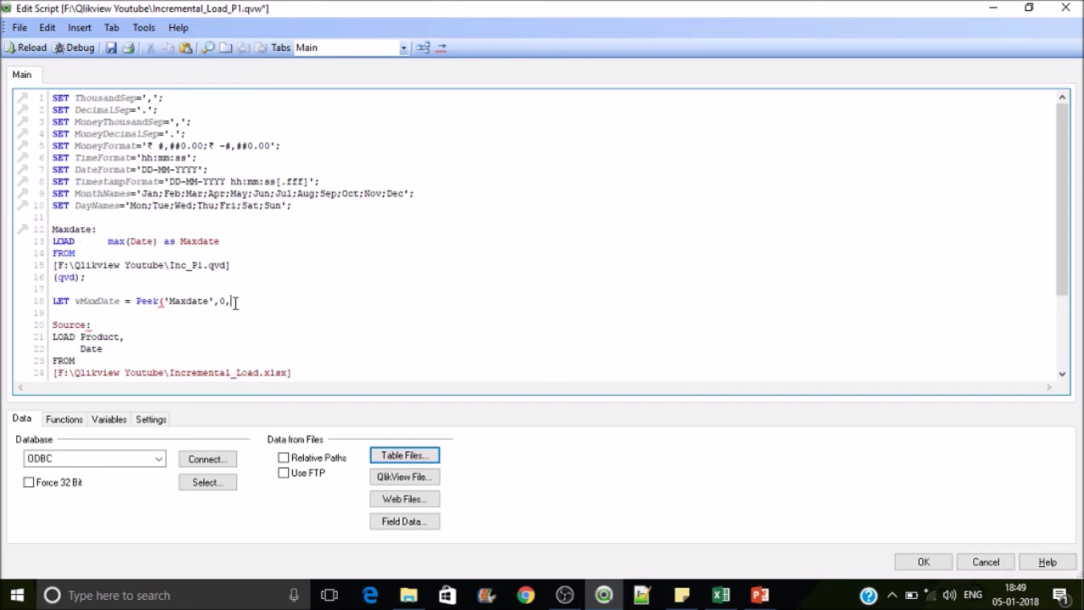
text(')
key(ctrl+v)
text(')
text();)
key(ctrl+s)
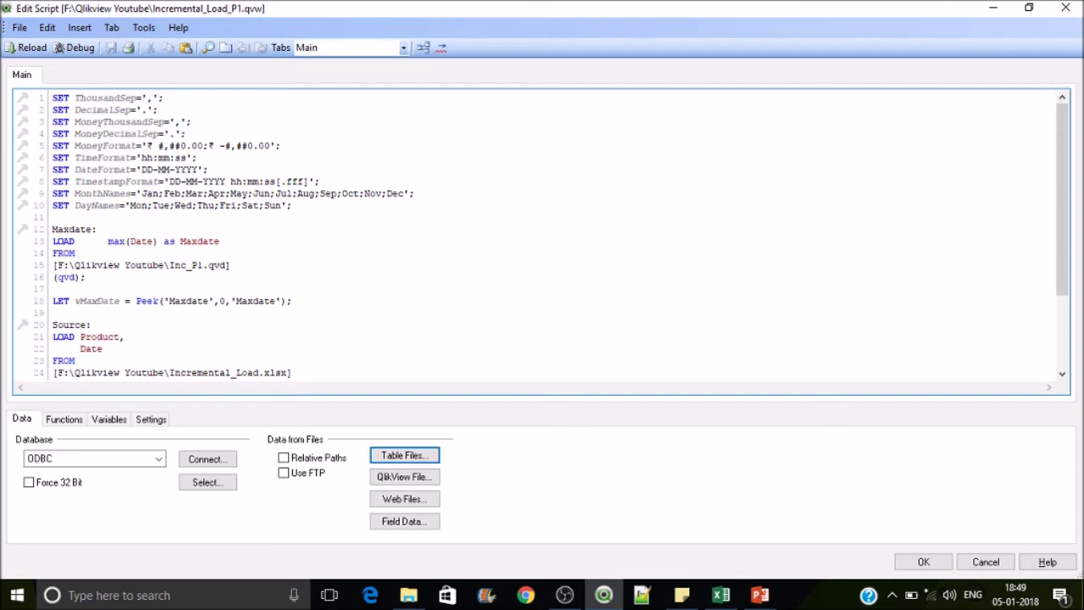
Step: Insert an EXIT Script statement between the Maxdate load and the LET vMaxDate line
drag(1067, 238, 1061, 277)
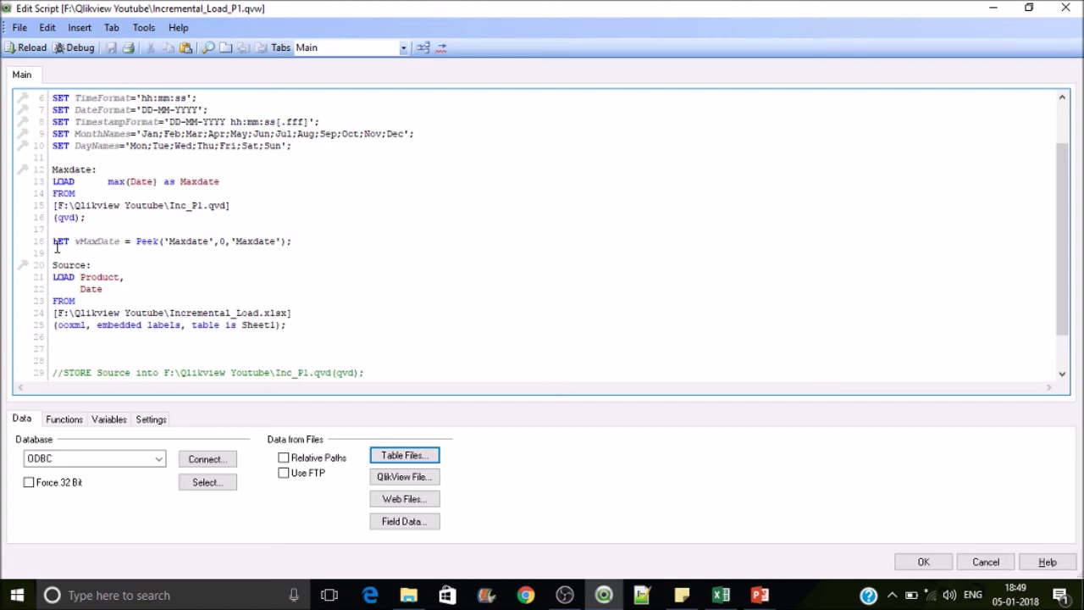
click(124, 232)
key(Return)
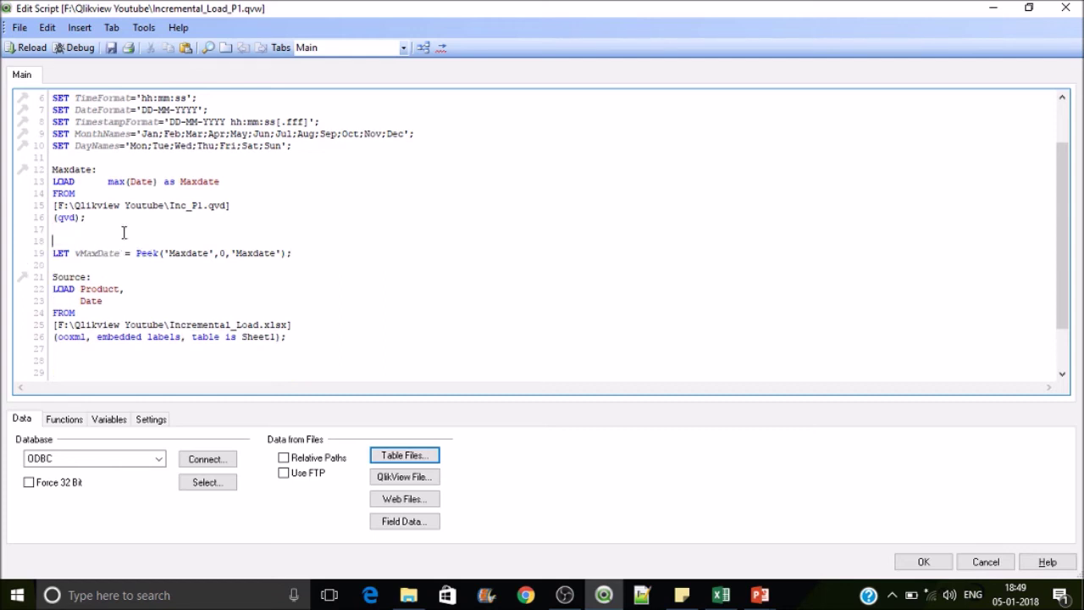
key(Return)
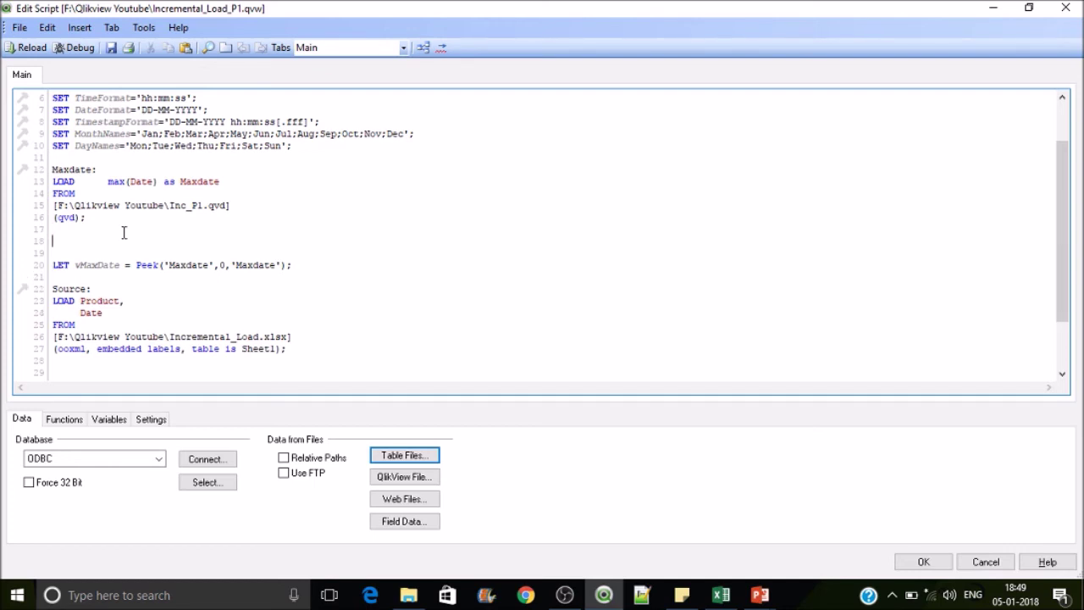
text(ex)
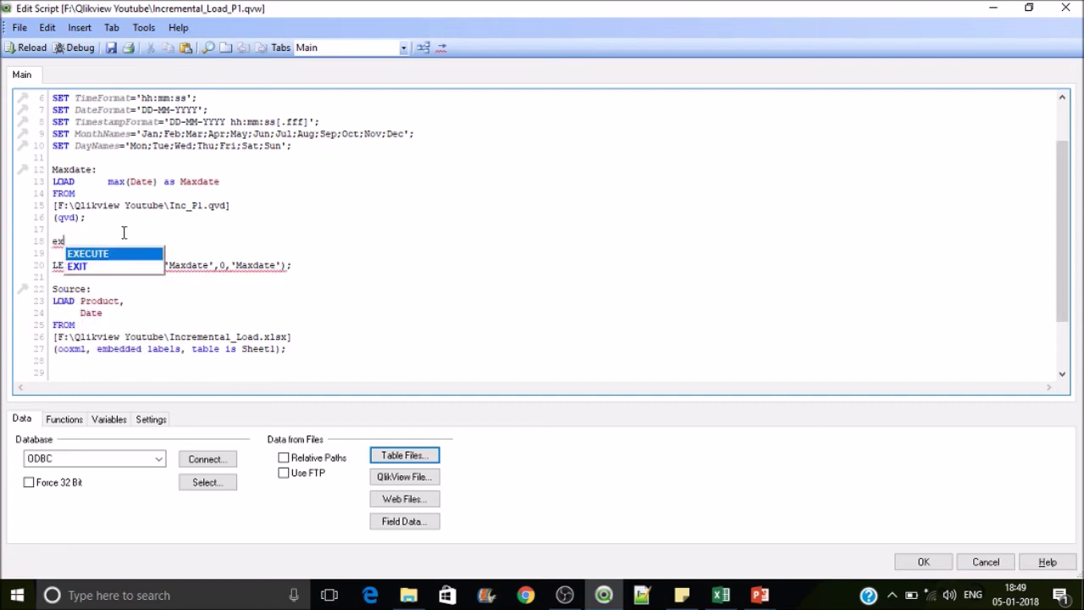
key(Down)
key(Return)
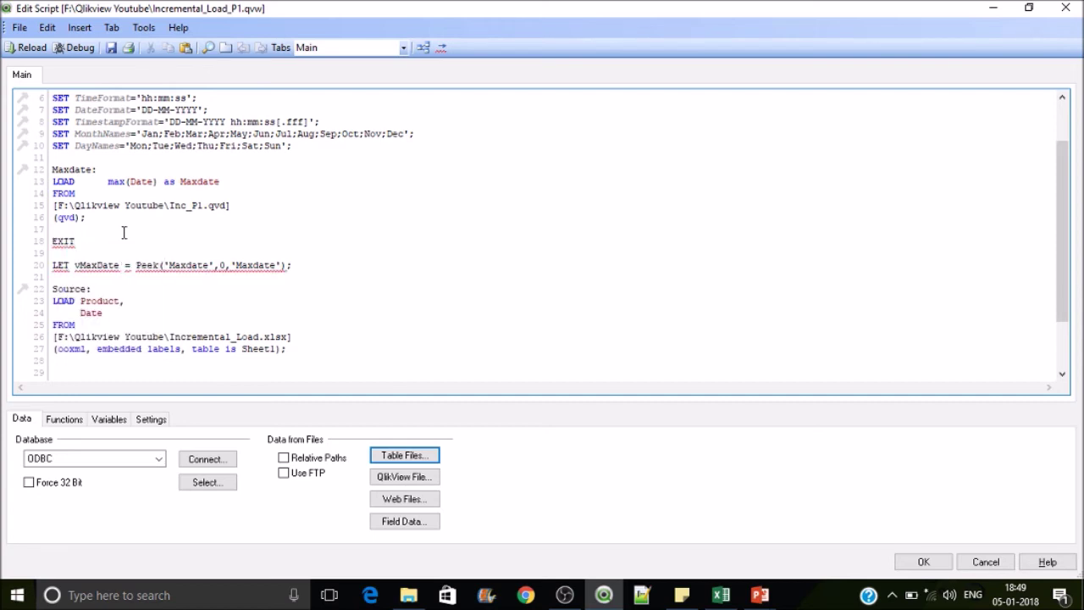
text(sc)
key(Return)
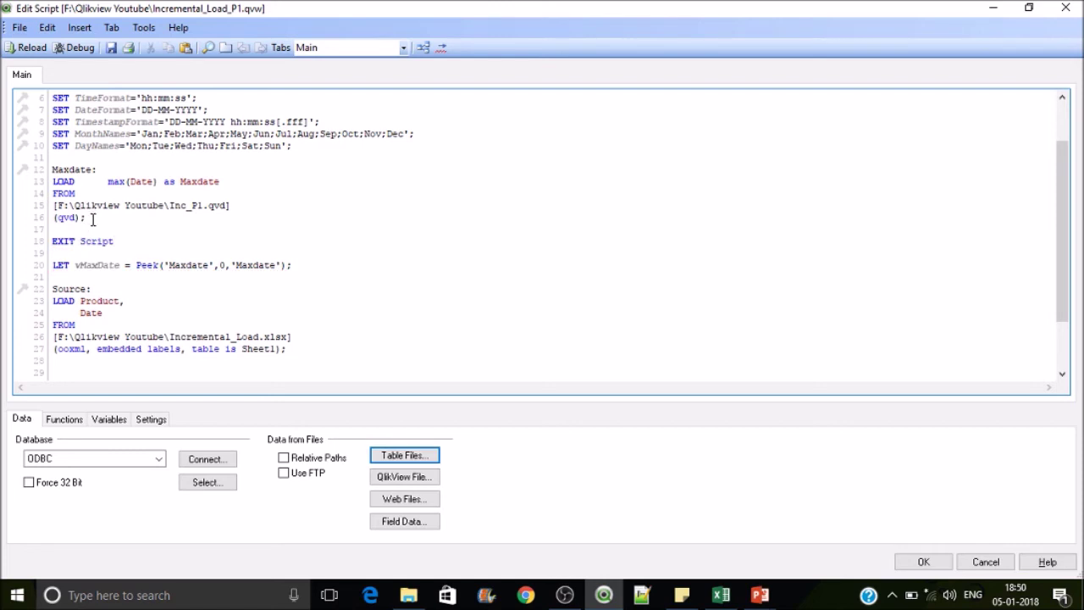
Step: Reload the script and close the execution progress and sheet properties dialogs
click(26, 49)
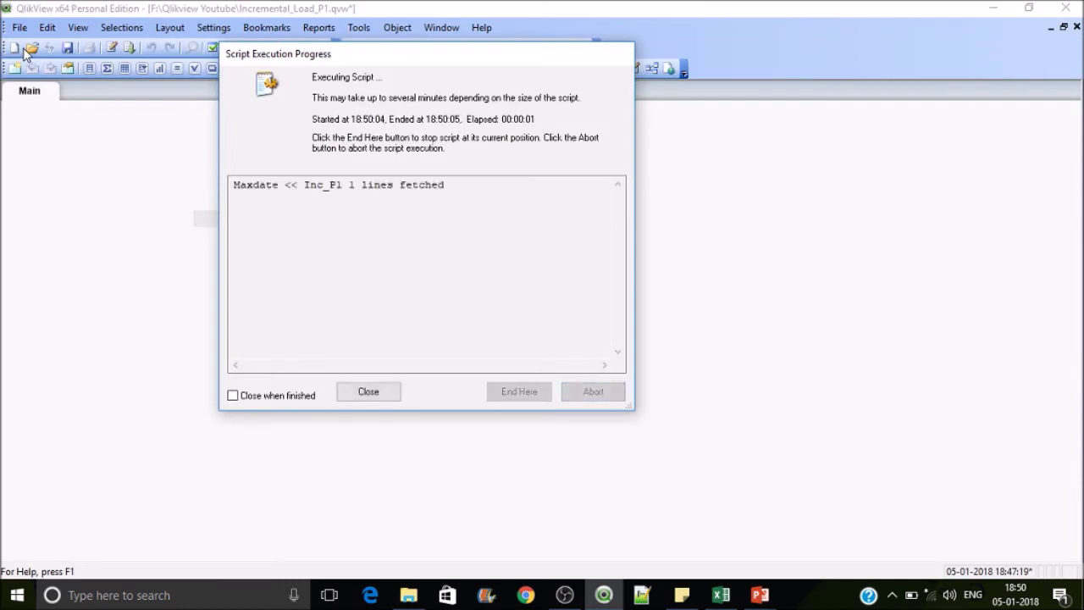
click(382, 391)
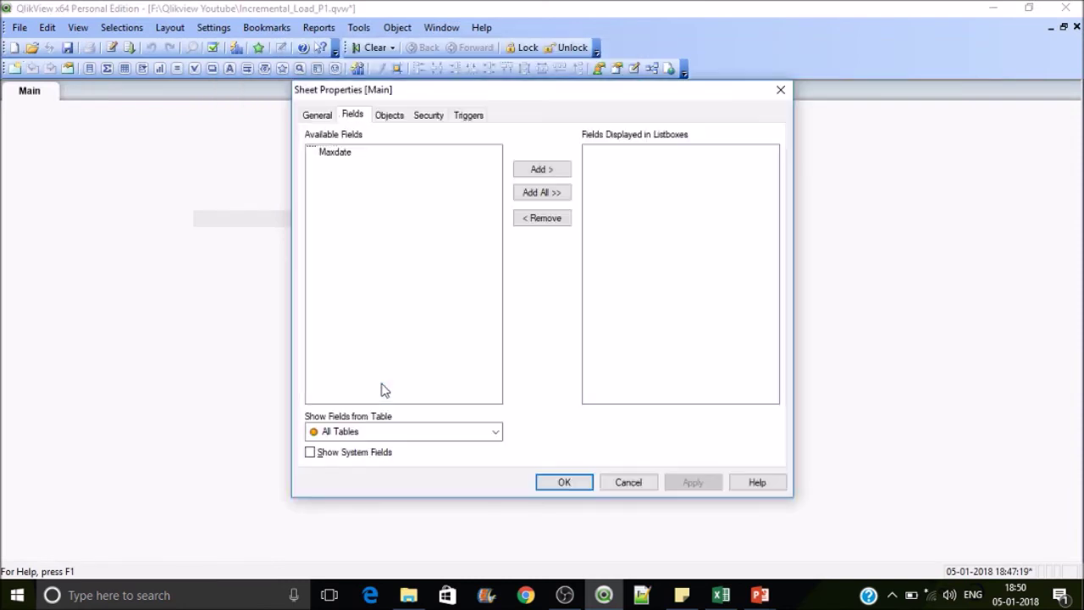
click(564, 482)
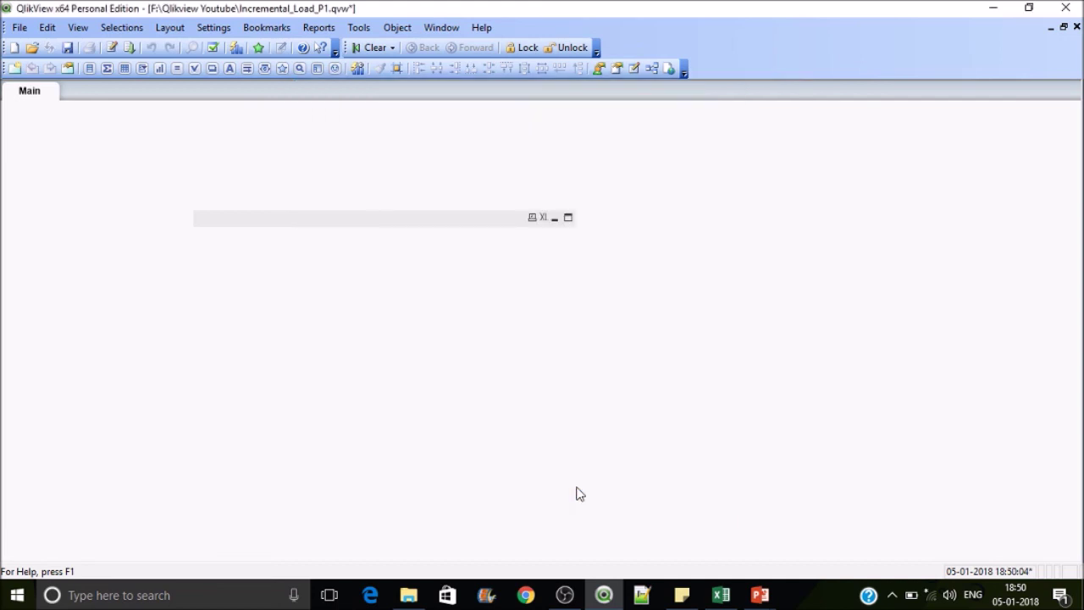
Step: Add a new text object to the Main sheet and begin its text expression with the Date function
right_click(251, 336)
mouse_move(332, 380)
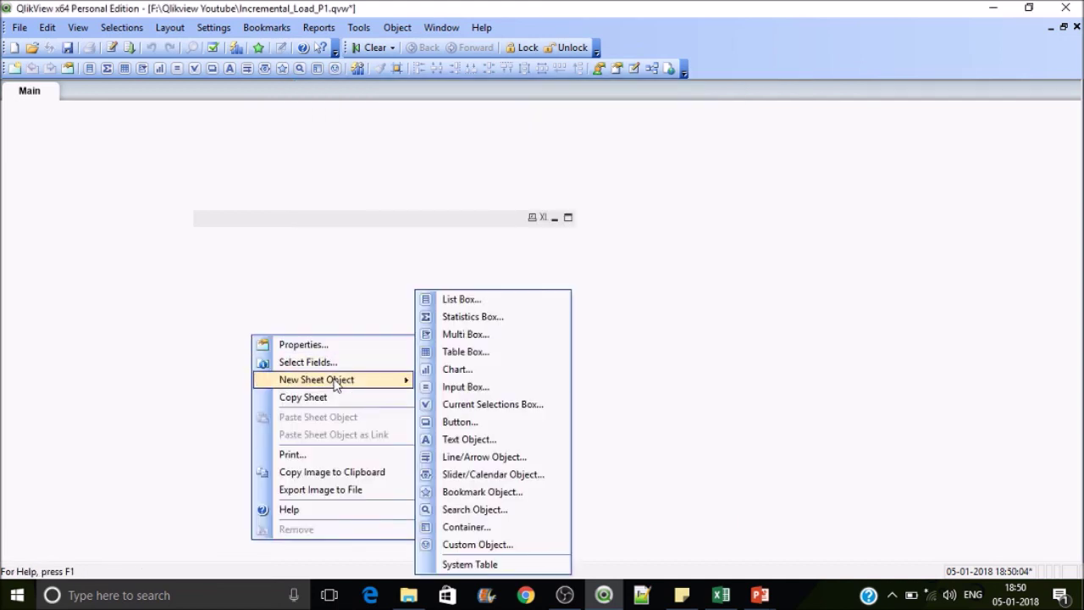
click(484, 440)
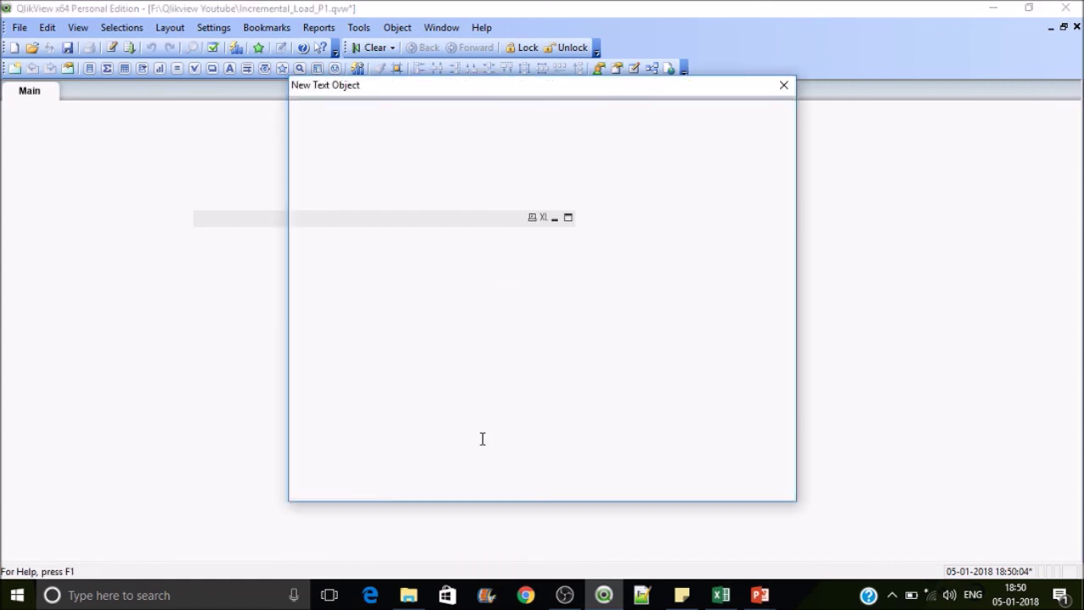
text(=dat)
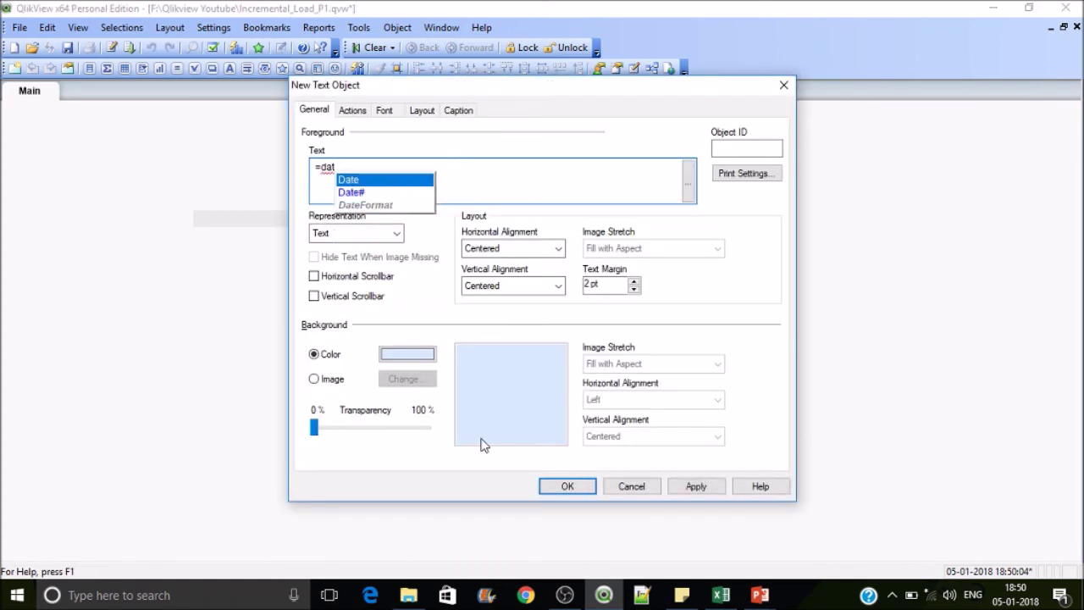
key(Return)
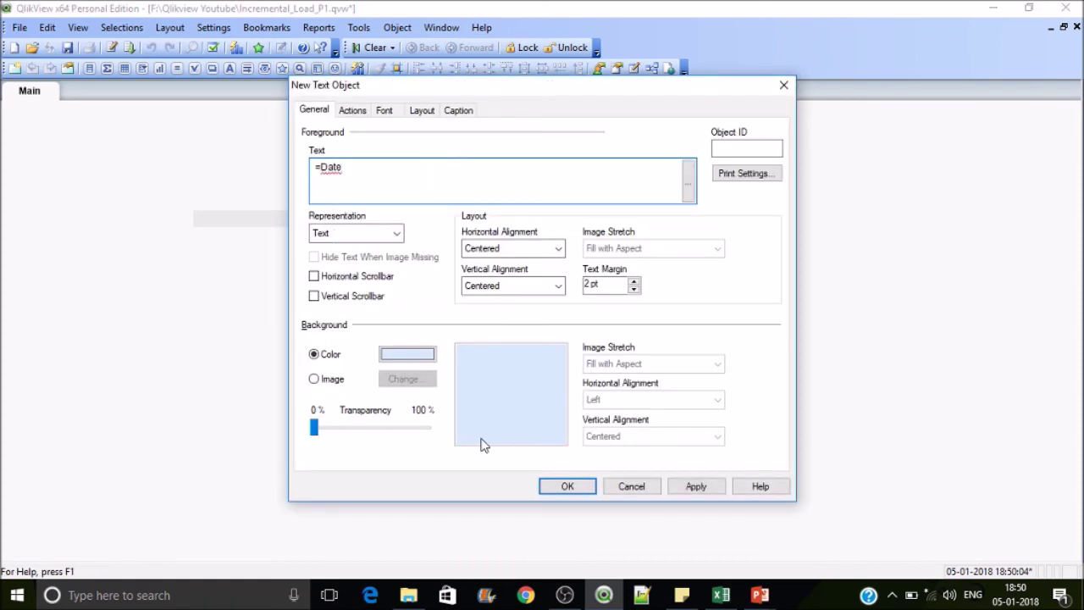
text(()
key(BackSpace)
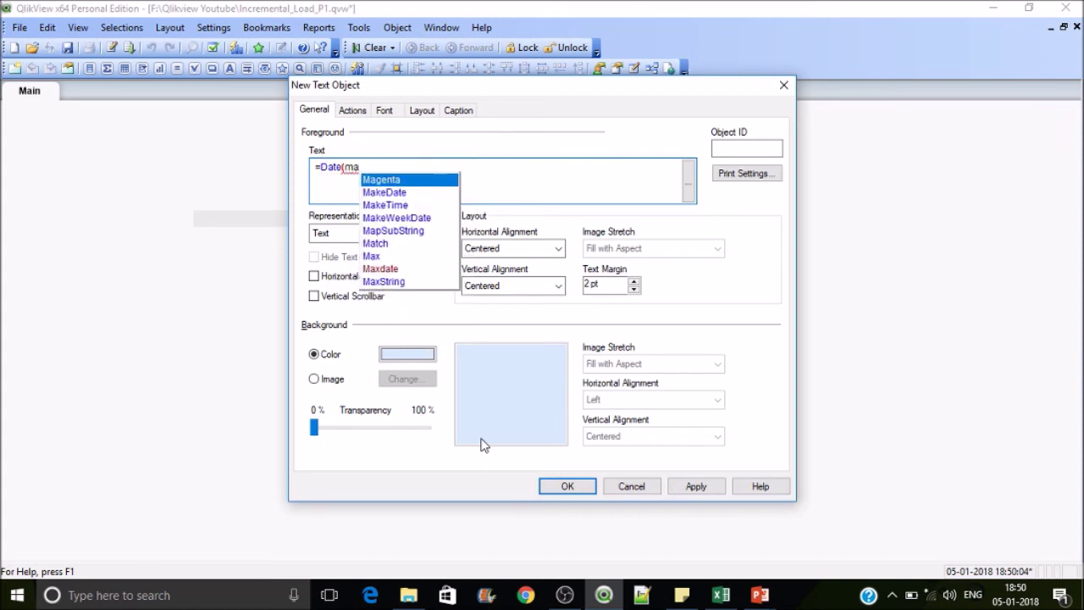
Step: Complete the text object's expression as =Date(Only(Maxdate),'DD-MM-YY'), apply it, and check the date against the Excel workbook
text((on)
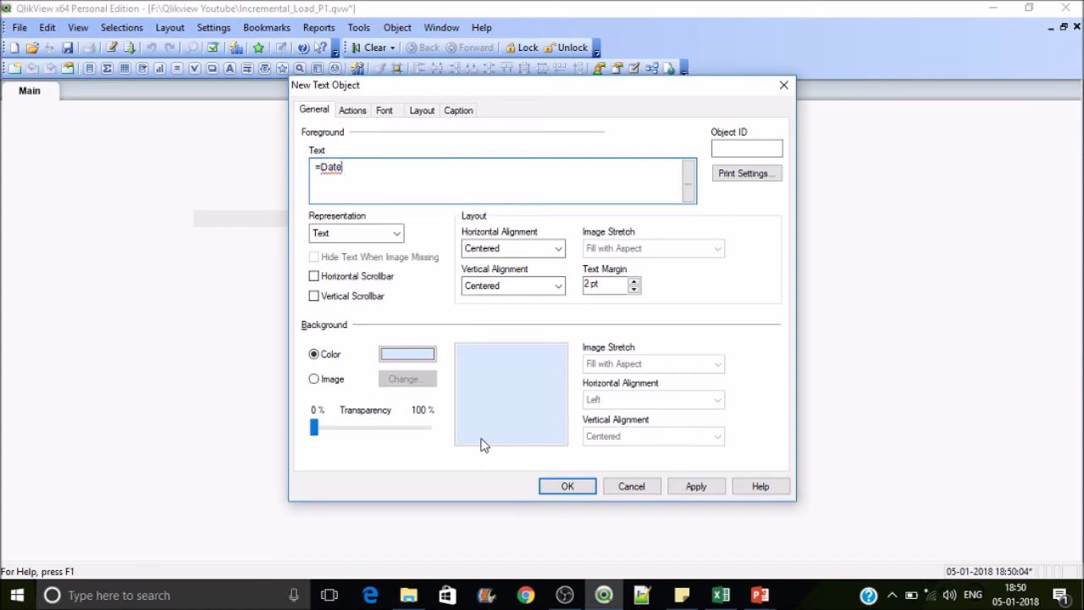
key(Return)
text((Only(max)
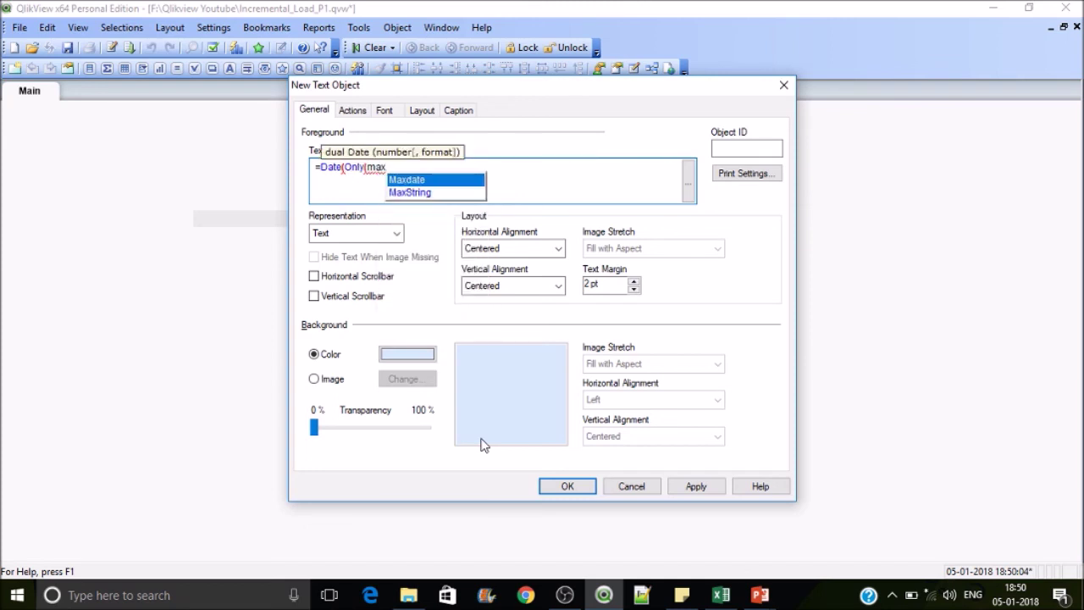
key(Return)
text(),)
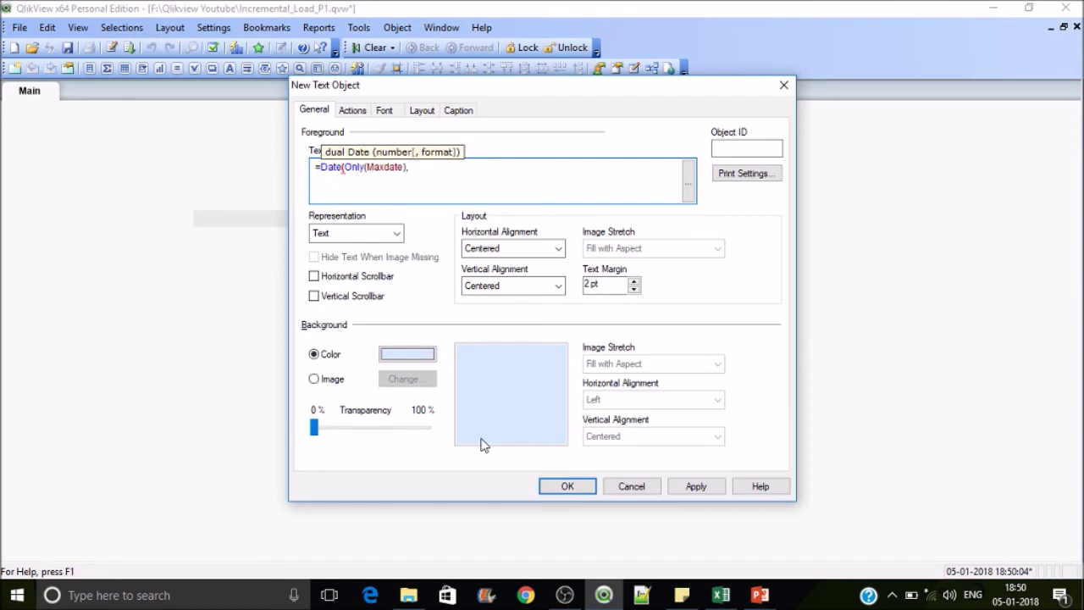
text('DD-MM-'Y')
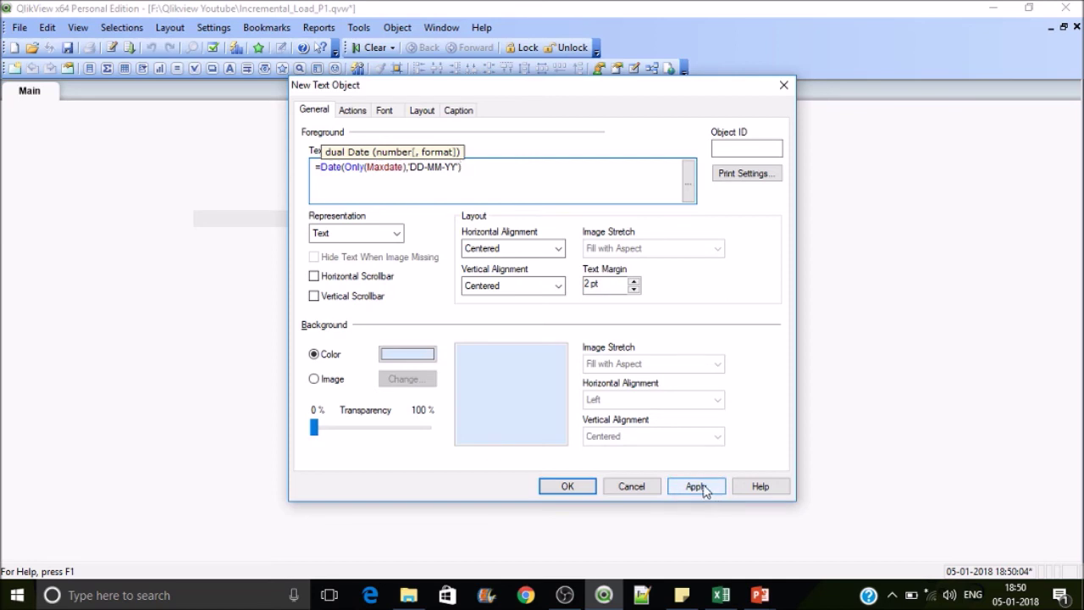
click(694, 489)
click(582, 489)
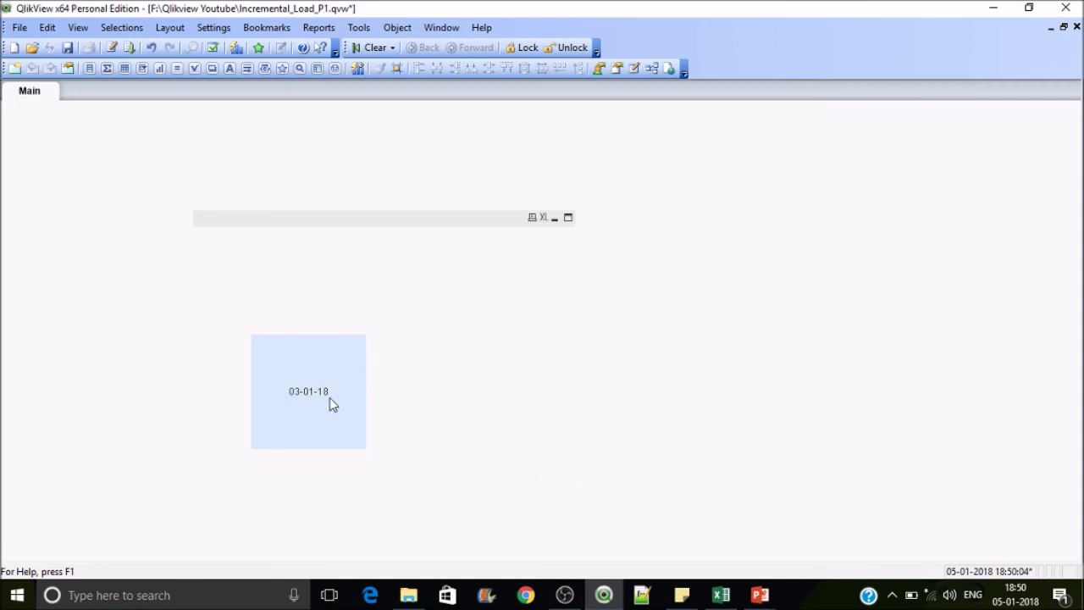
click(721, 597)
click(721, 597)
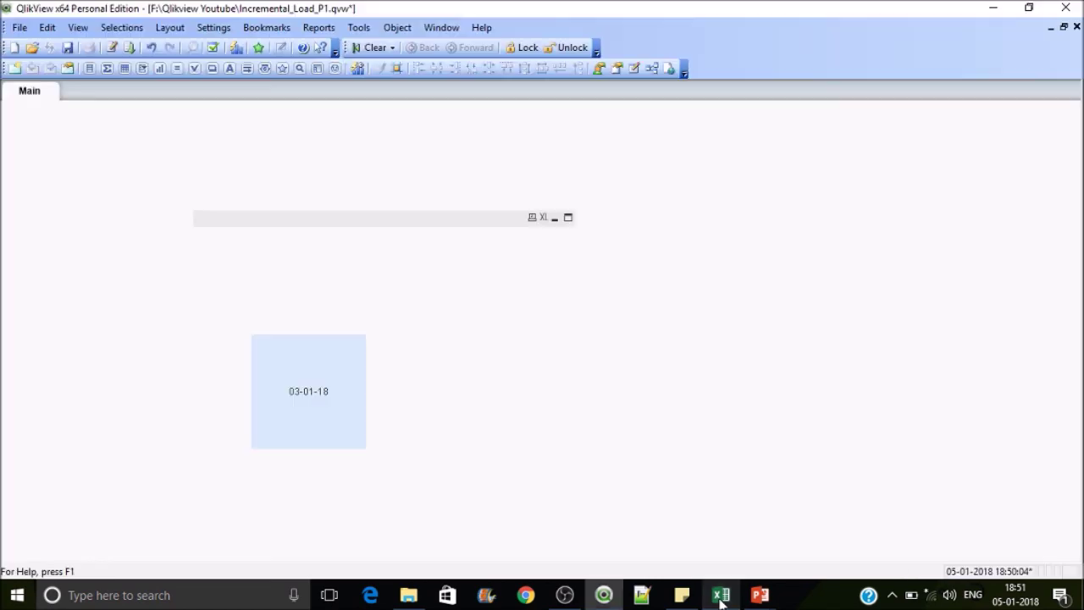
Step: Move the EXIT Script statement from above the LET vMaxDate line to just above the Source block and save the script
key(ctrl+r)
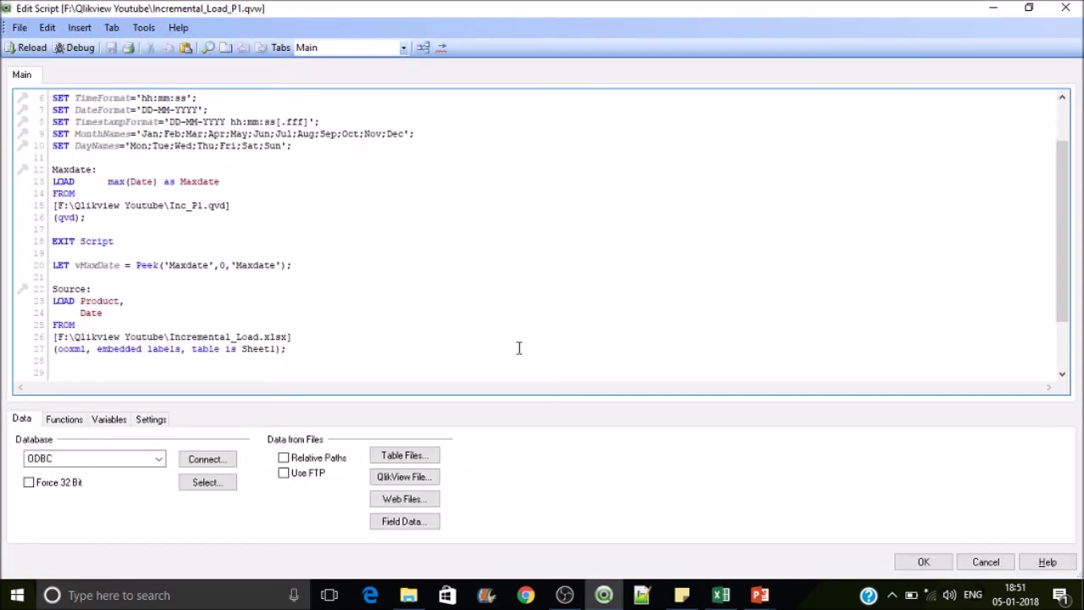
drag(113, 242, 50, 231)
key(ctrl+c)
key(Delete)
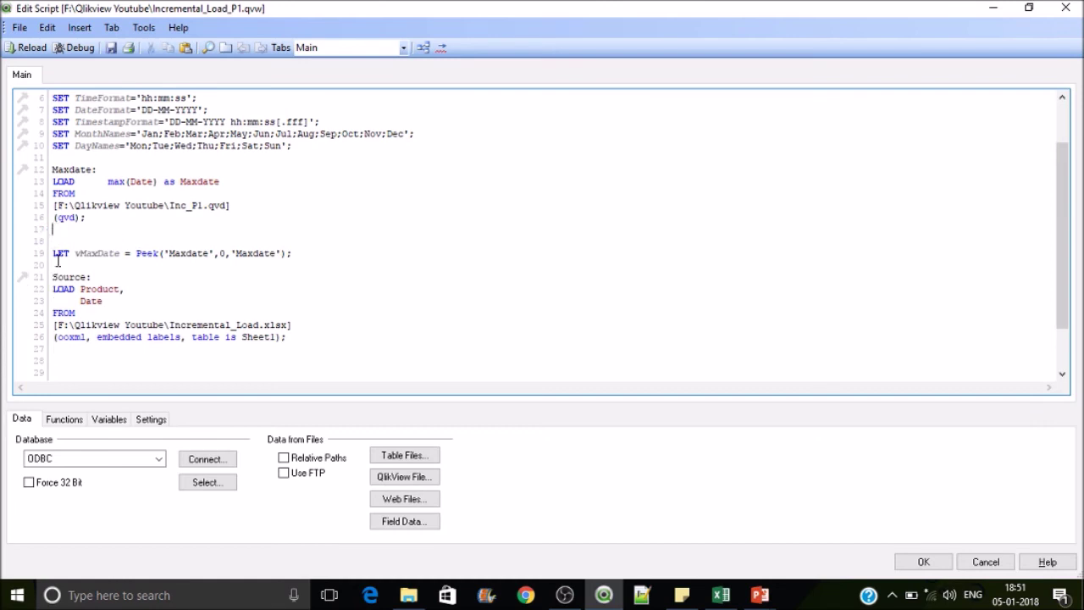
key(Return)
key(ctrl+v)
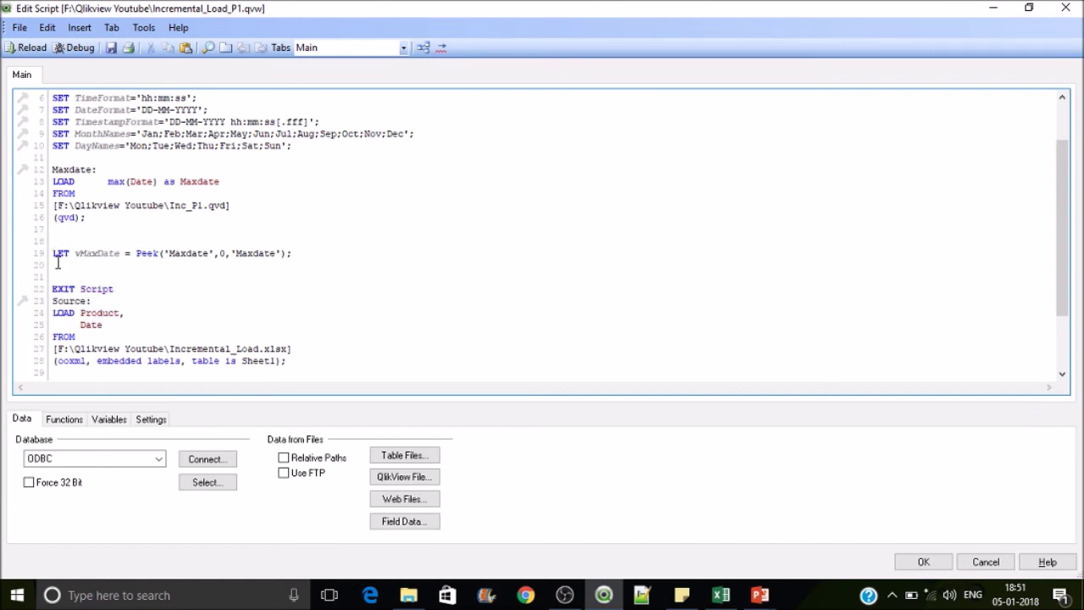
key(Return)
key(ctrl+s)
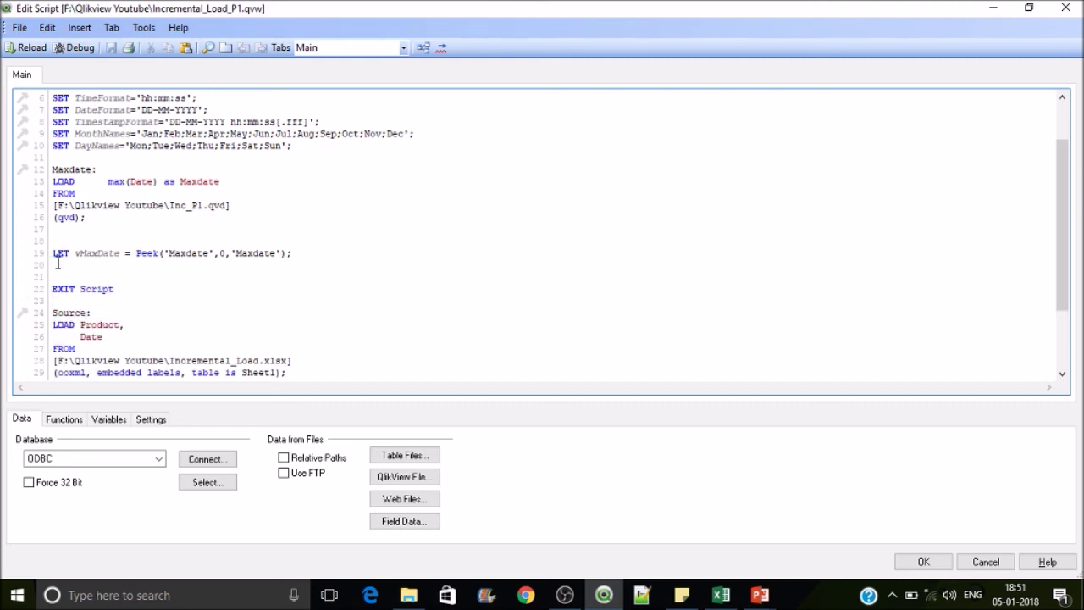
Step: Reload the script with the vMaxDate variable and close the execution progress and sheet properties dialogs
click(34, 52)
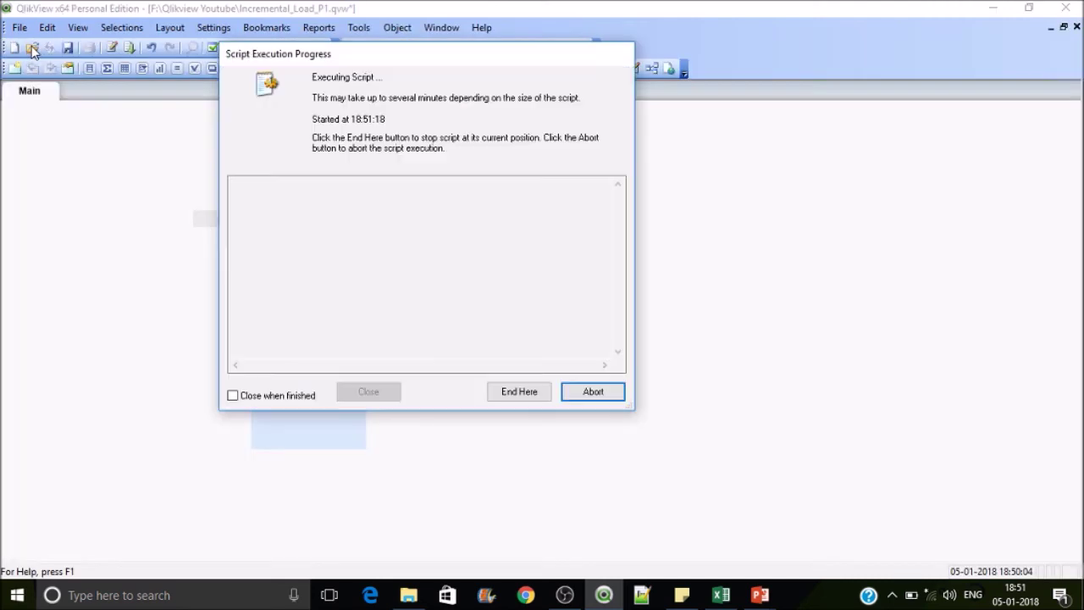
click(370, 392)
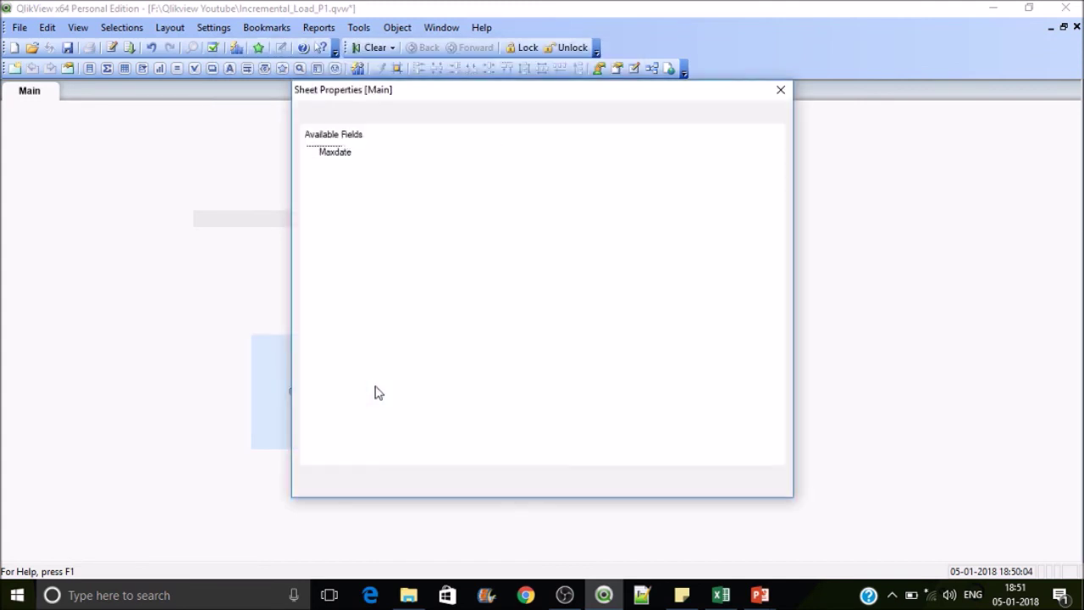
click(564, 482)
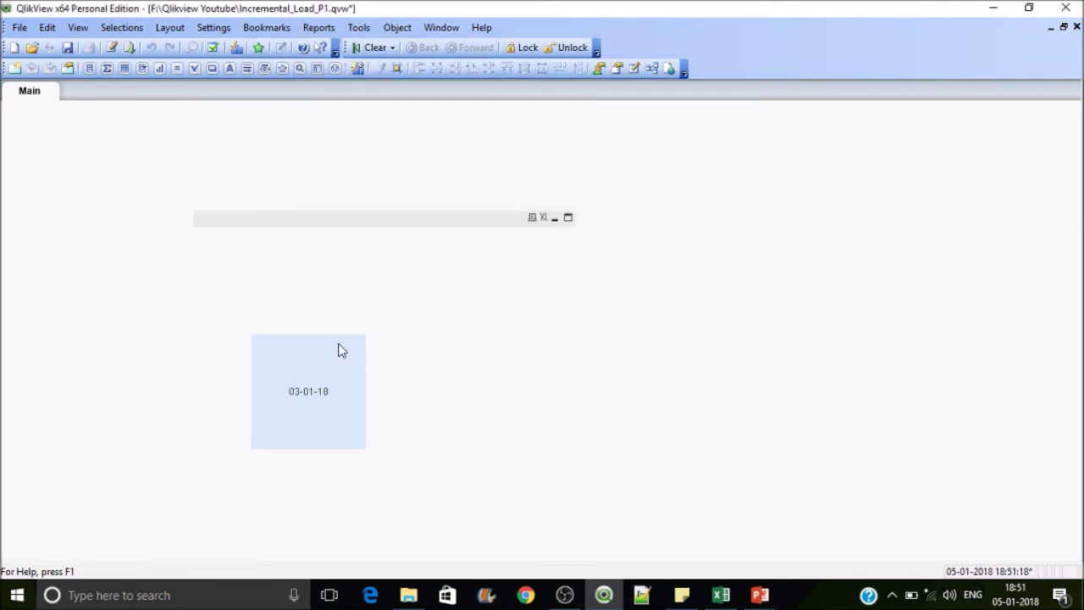
Step: Change the text object's expression to =Date(vMaxDate,'DD-MM-YY') and apply it to the sheet
right_click(332, 360)
click(362, 369)
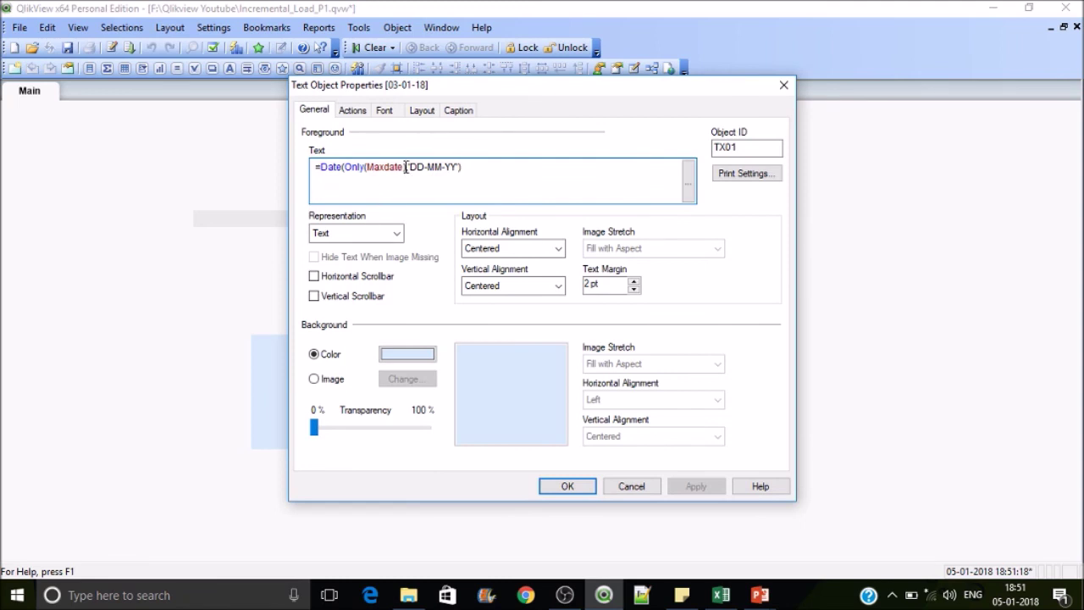
drag(407, 167, 346, 159)
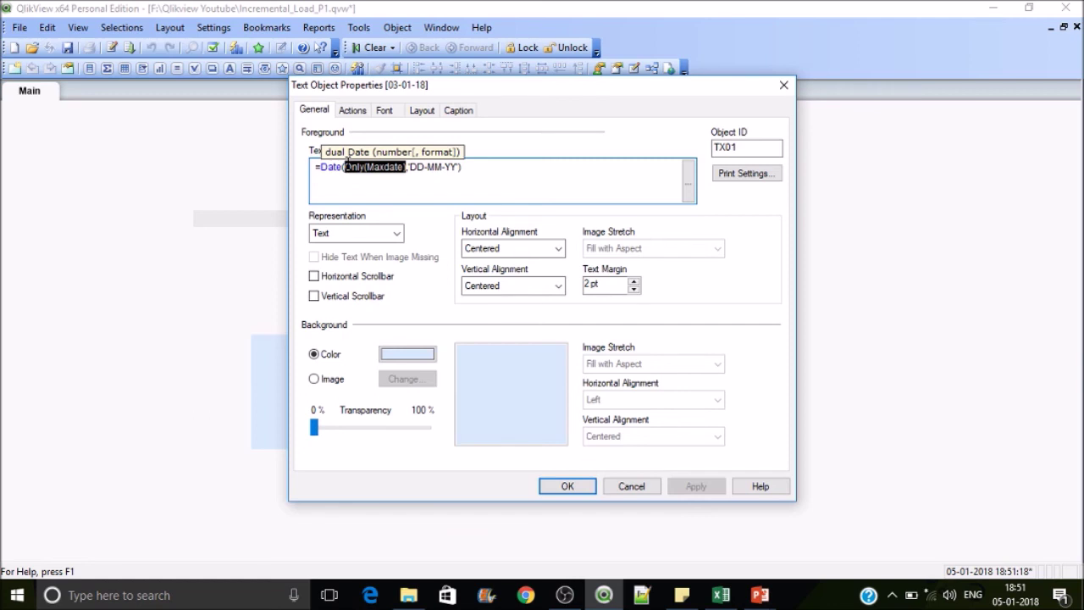
text(v)
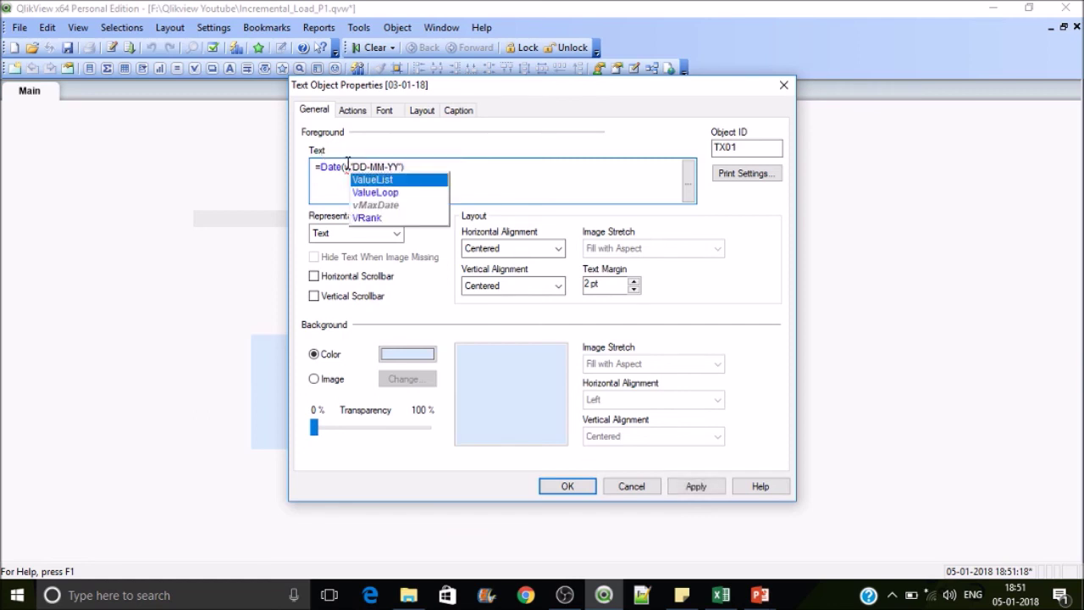
key(Down)
key(Down)
key(Return)
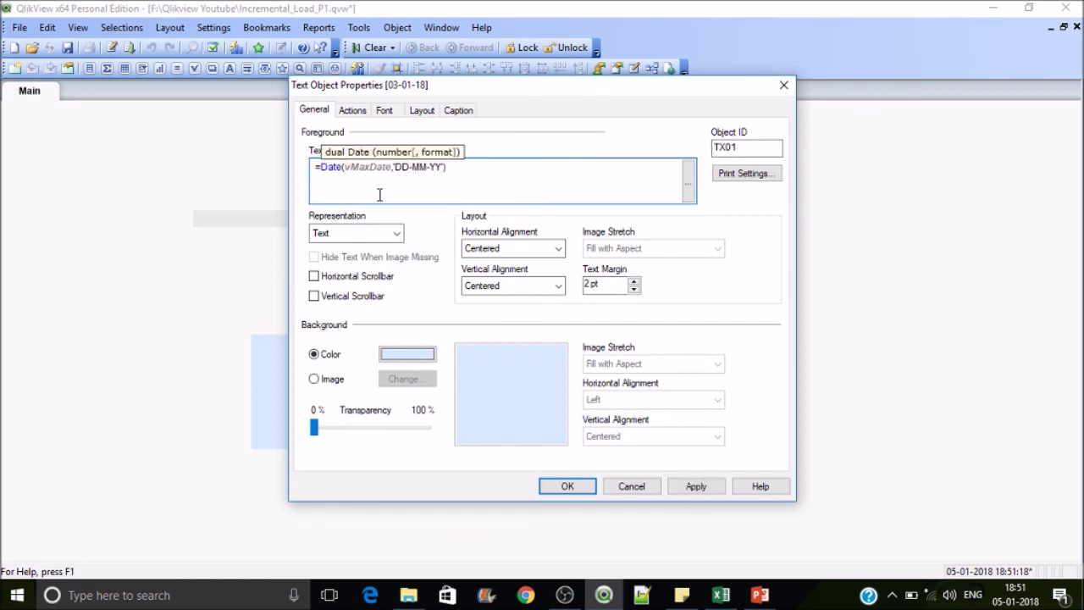
drag(515, 99, 681, 114)
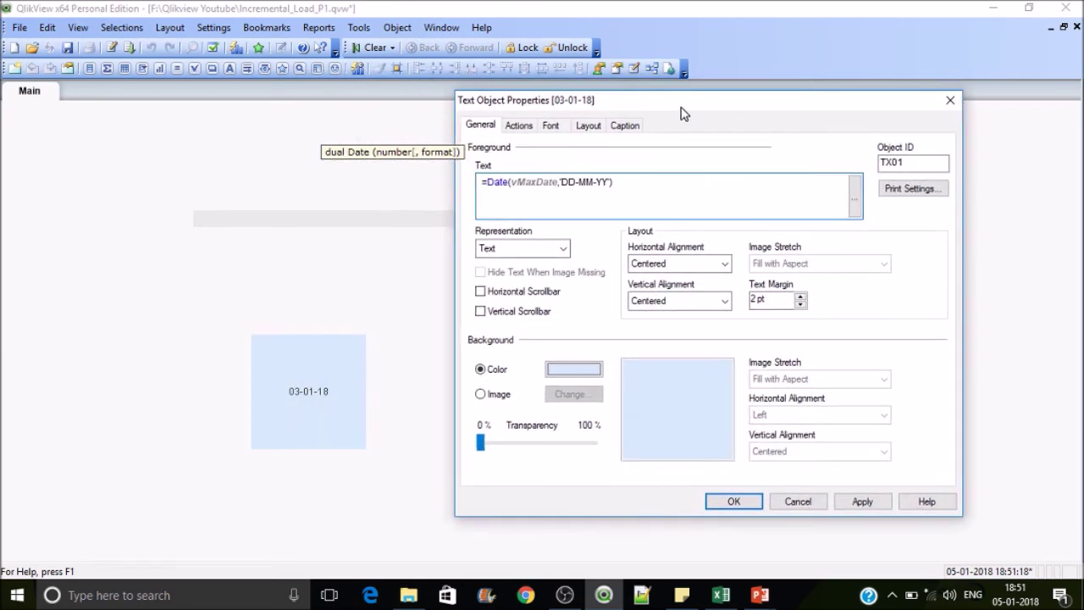
click(866, 501)
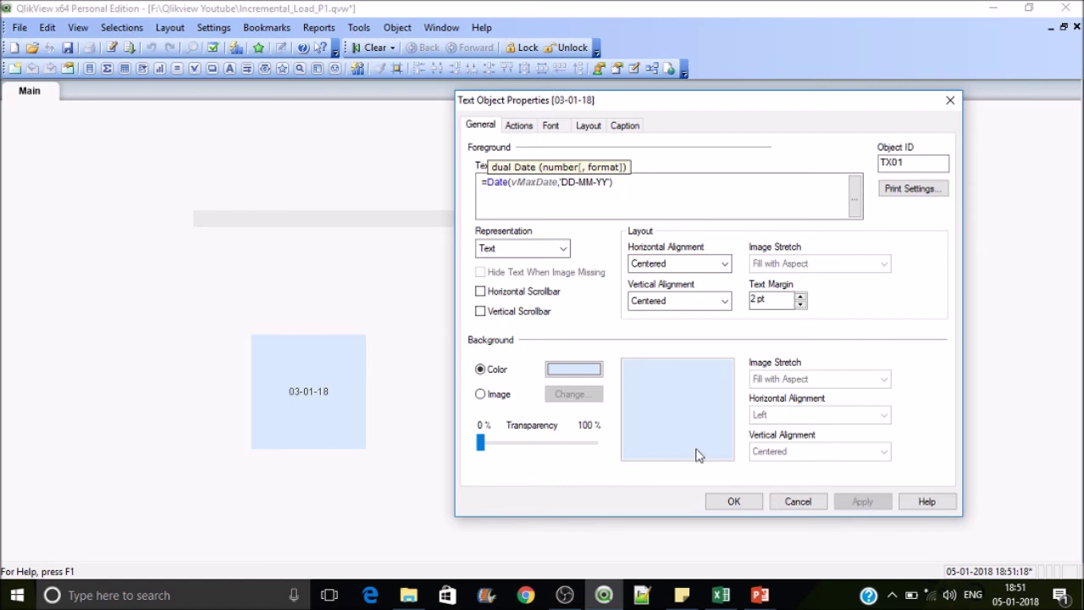
click(733, 502)
Step: Replace the EXIT Script statement above the Source block with the beginning of a DROP Table statement
key(ctrl+e)
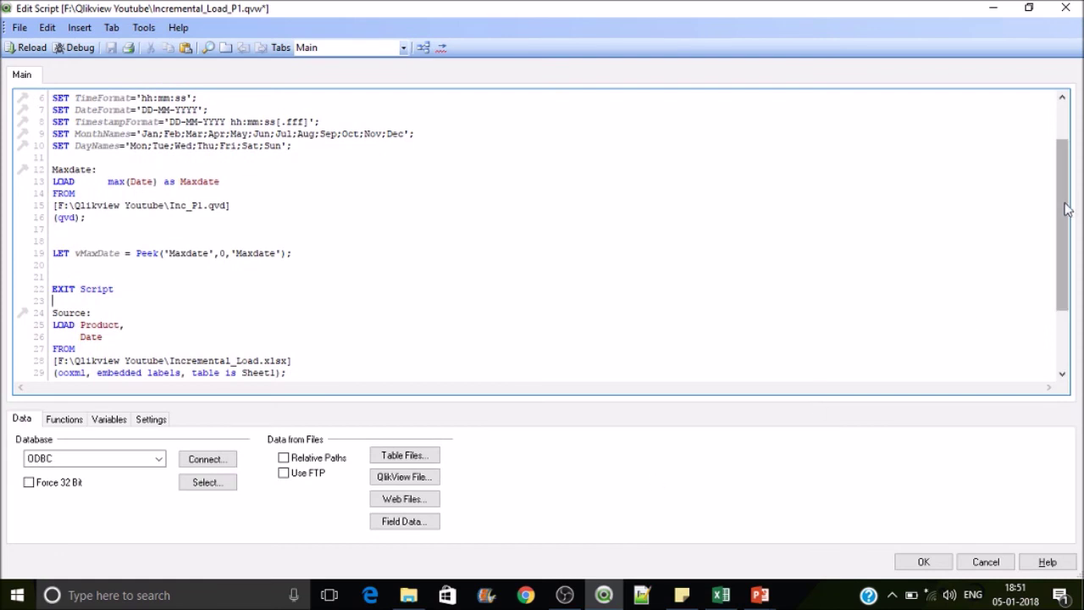
drag(1065, 212, 1057, 251)
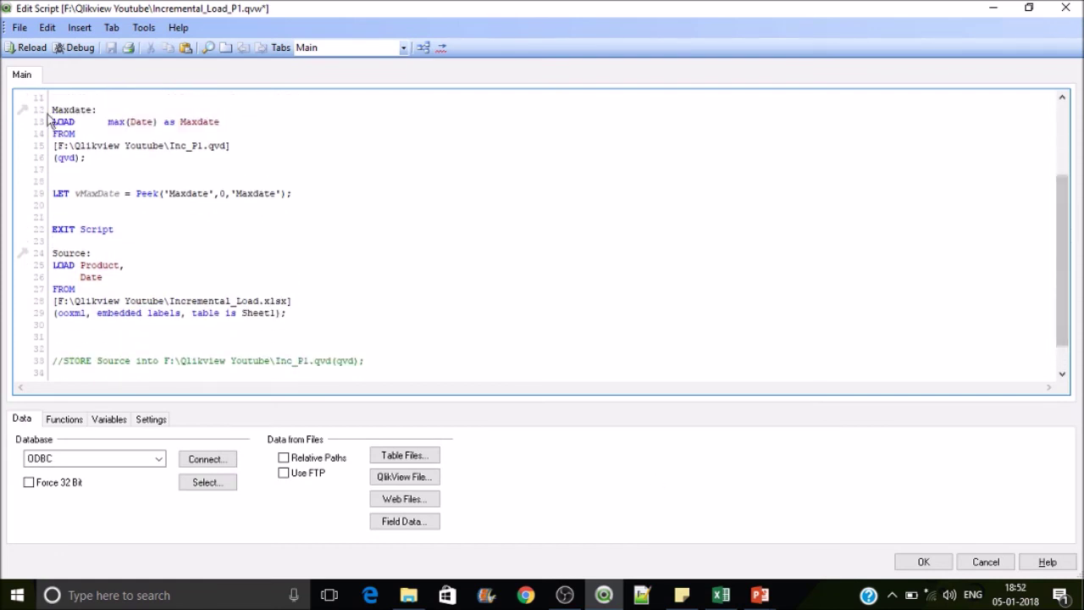
drag(117, 231, 54, 225)
text(D)
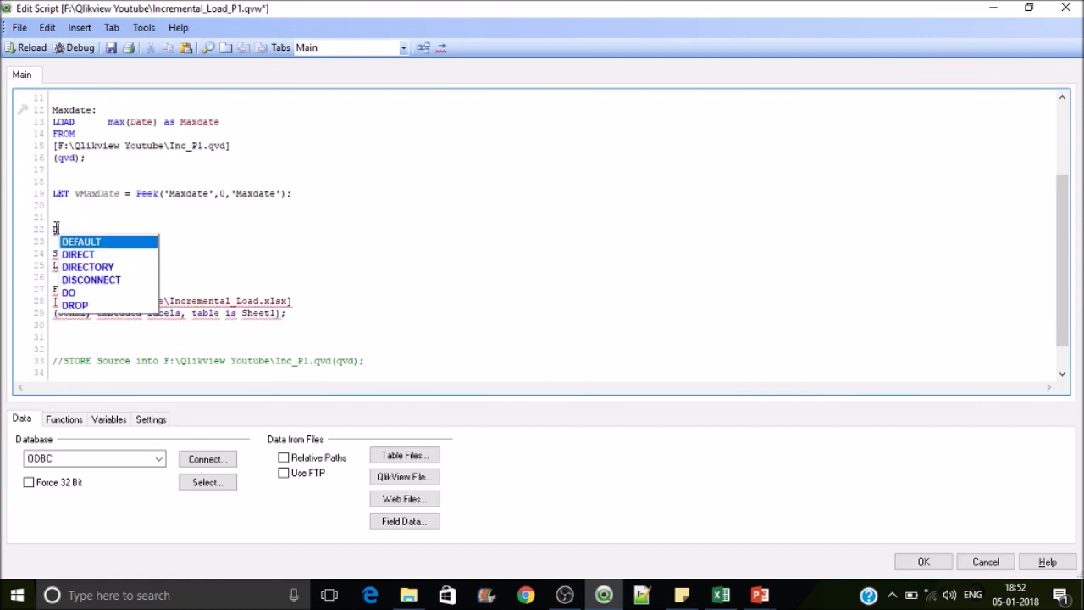
text(ro tab)
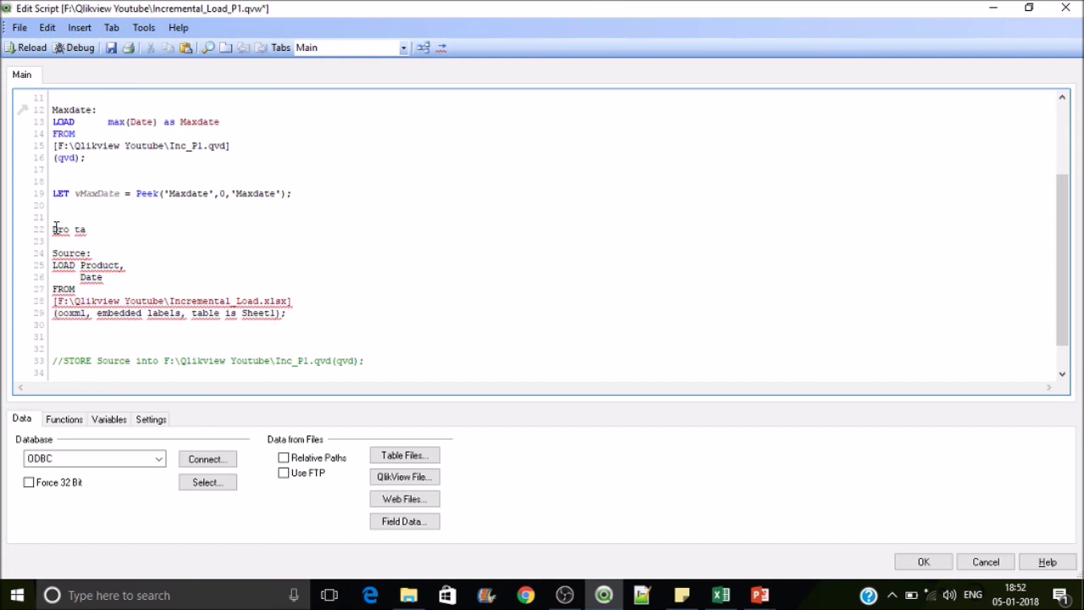
key(BackSpace)
key(BackSpace)
key(BackSpace)
key(BackSpace)
key(BackSpace)
key(Return)
text(tab)
key(Return)
key(Escape)
Step: Complete the DROP Table statement with the table name Maxdate and a semicolon, and save the script
click(71, 103)
double_click(71, 110)
key(ctrl+c)
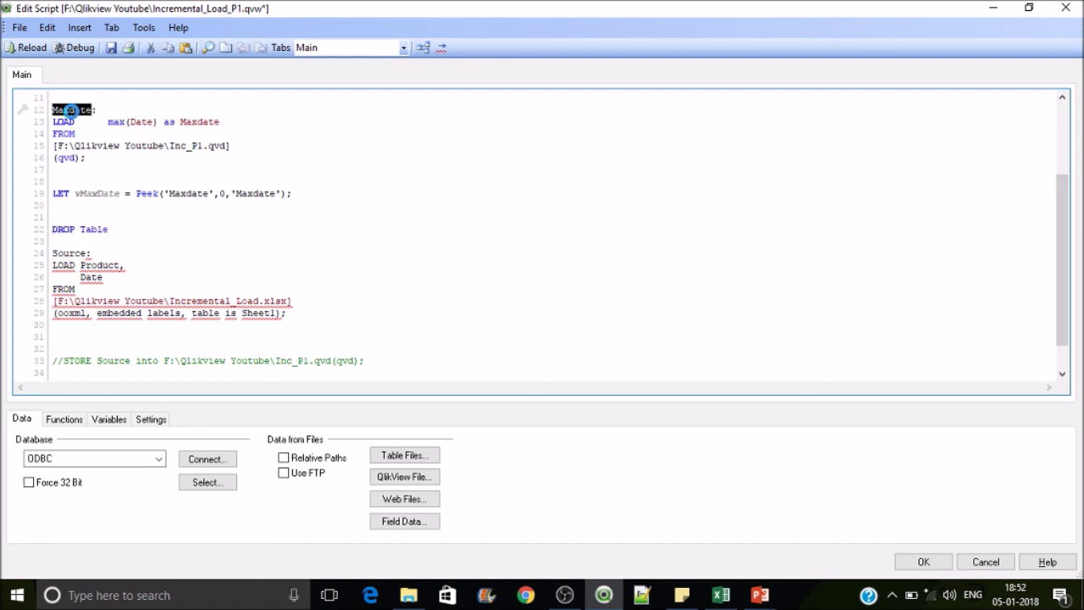
click(140, 220)
click(144, 229)
key(ctrl+v)
text(;)
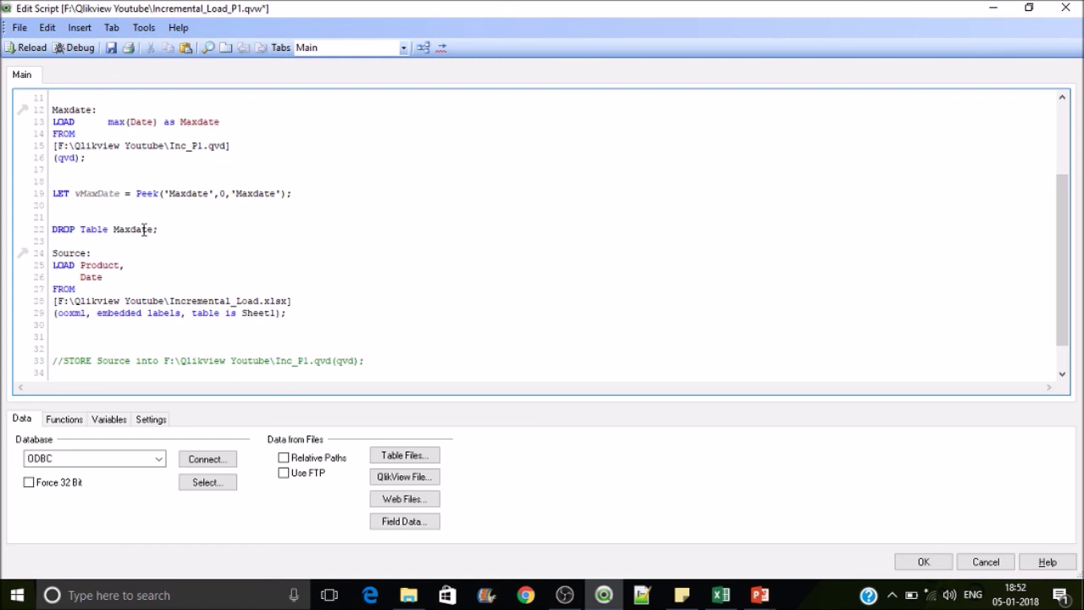
key(ctrl+s)
Step: Add a Where clause beginning with Date> to the end of the Source load from Incremental_Load.xlsx
click(282, 312)
text(Where)
double_click(91, 277)
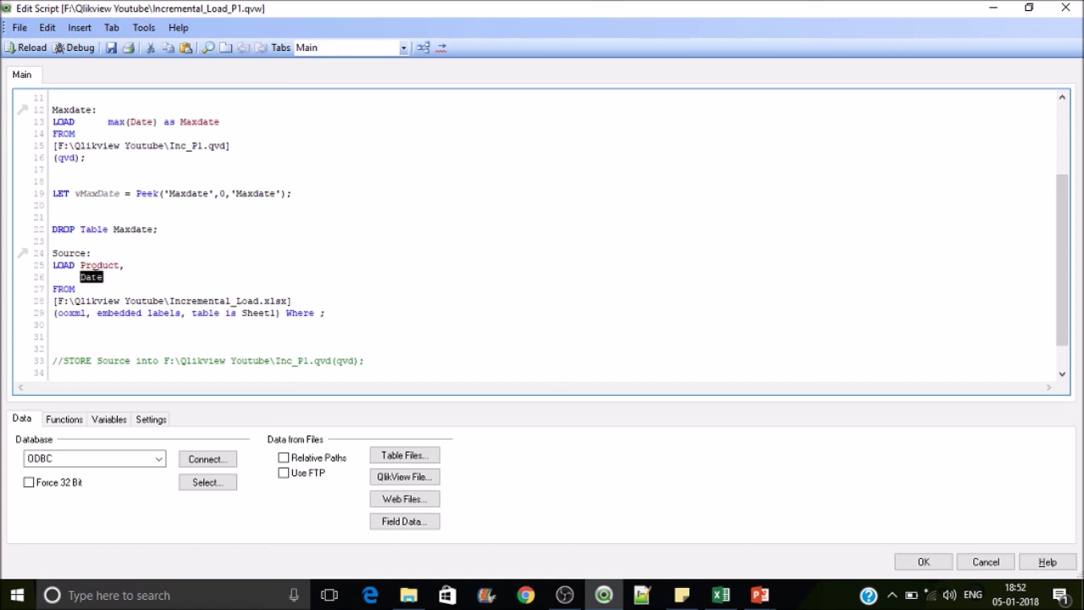
click(321, 312)
text(Date)
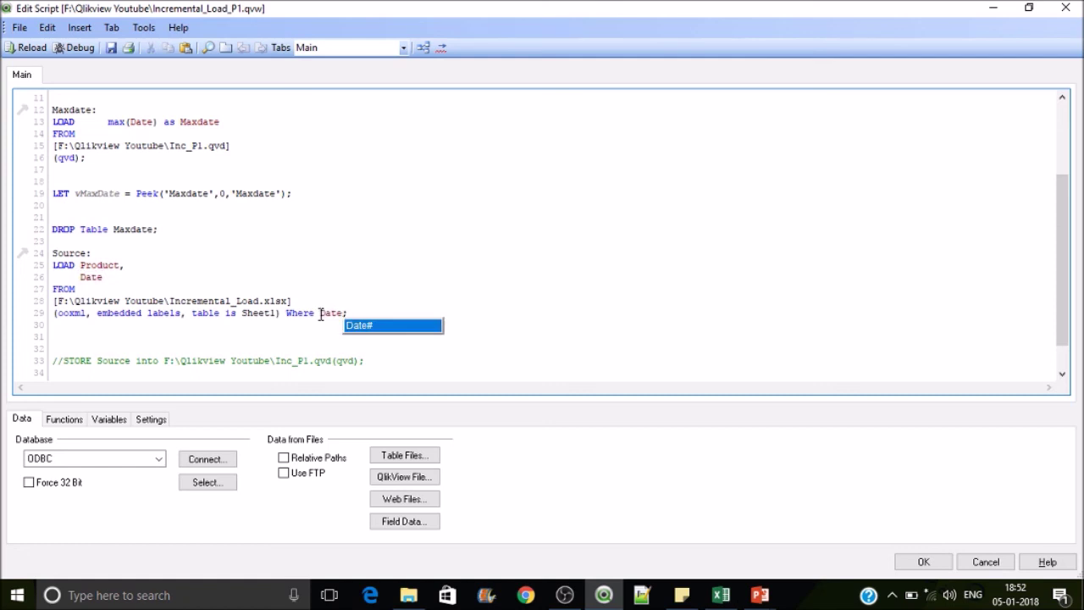
key(BackSpace)
text(>)
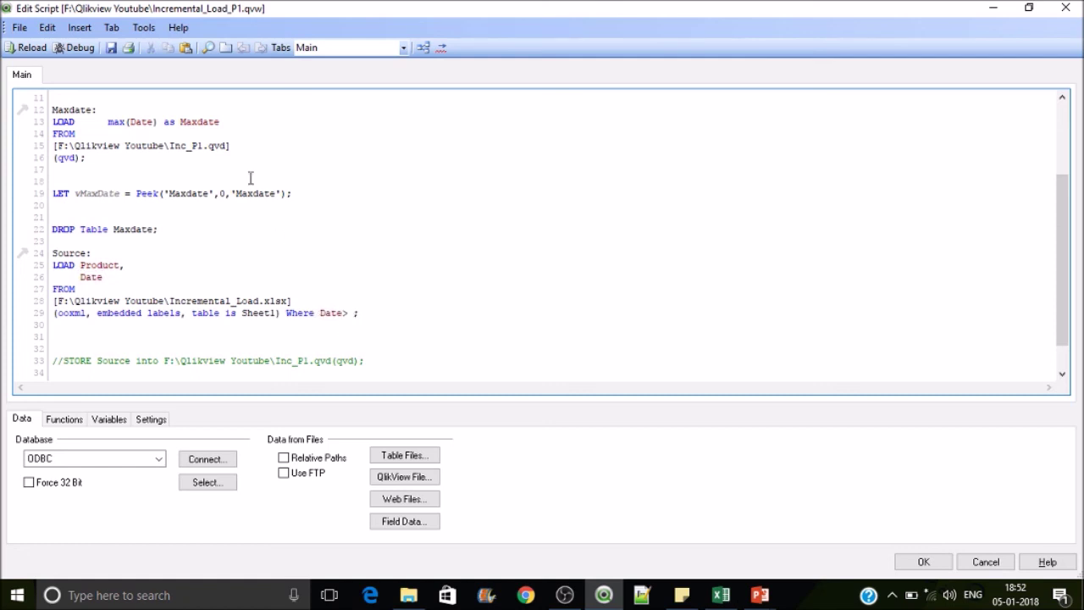
Step: Complete the Where condition with the variable expansion $(vMaxDate) and save the script
double_click(100, 196)
key(ctrl+c)
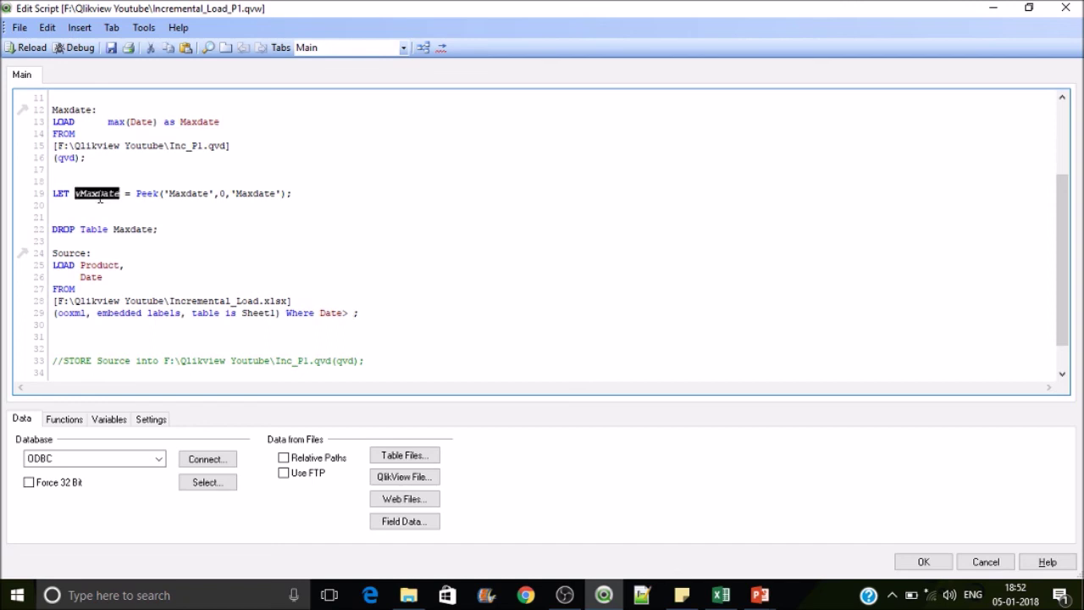
click(354, 313)
key(ctrl+v)
text())
key(Left)
key(Left)
key(Left)
key(Left)
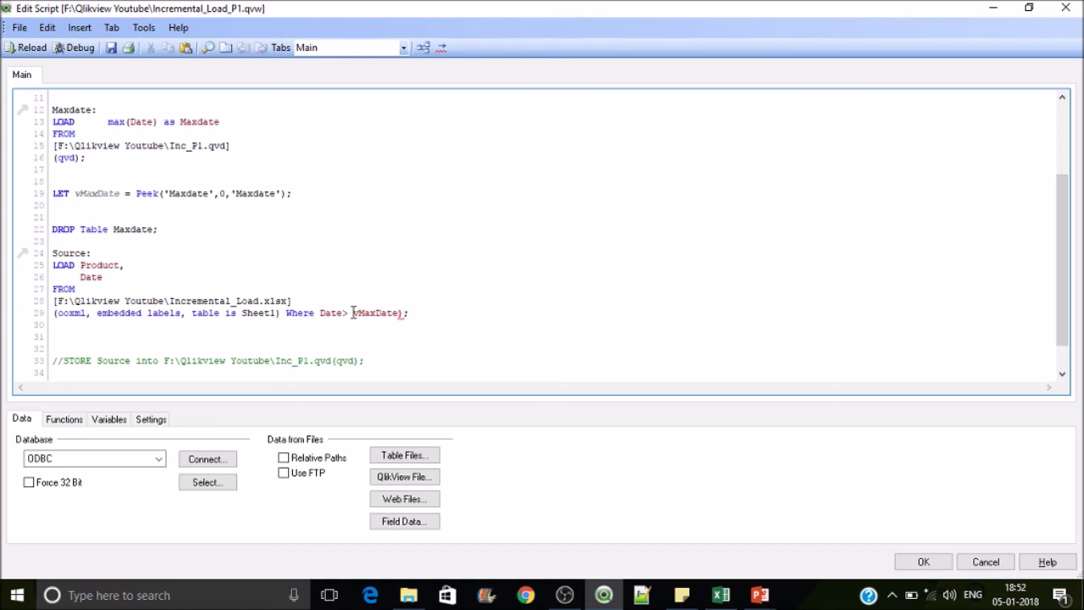
text(()
text($)
click(111, 48)
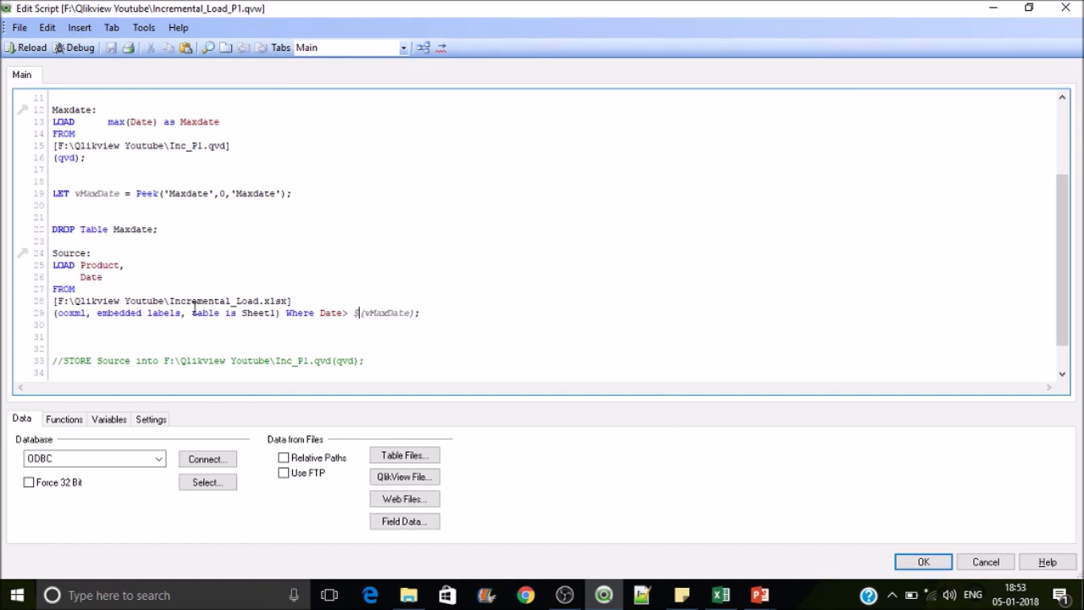
Step: Check the dates in the Excel workbook, then reload the filtered script in QlikView and close its dialogs
click(722, 598)
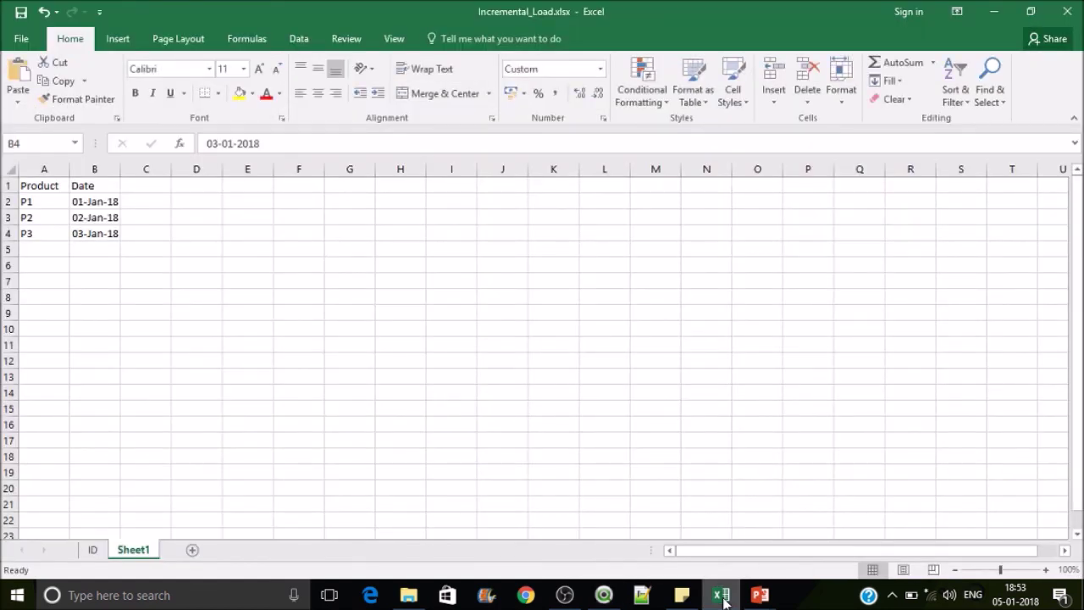
click(722, 598)
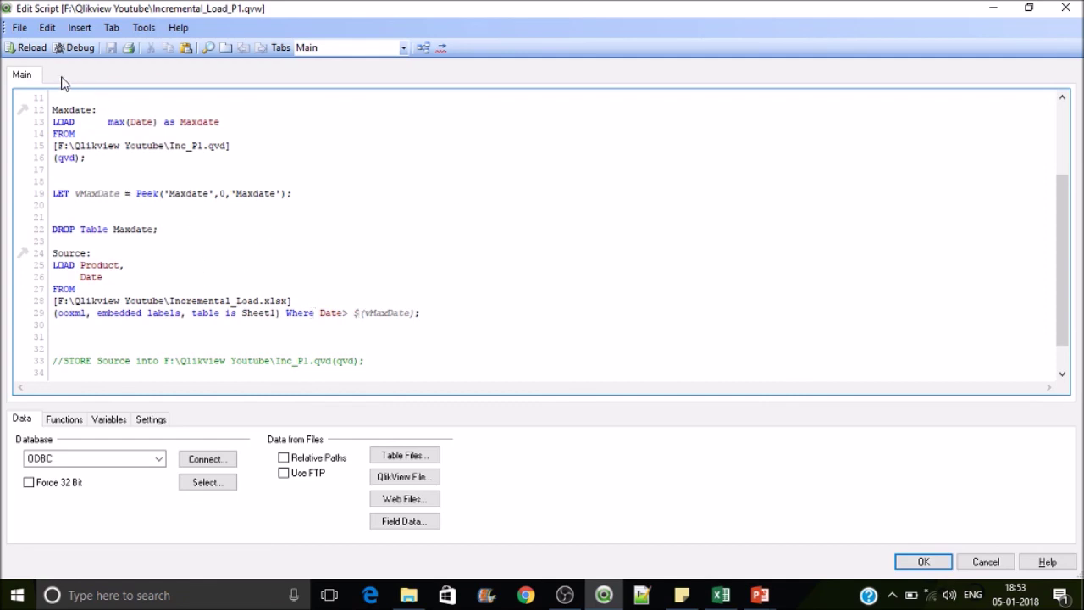
click(29, 49)
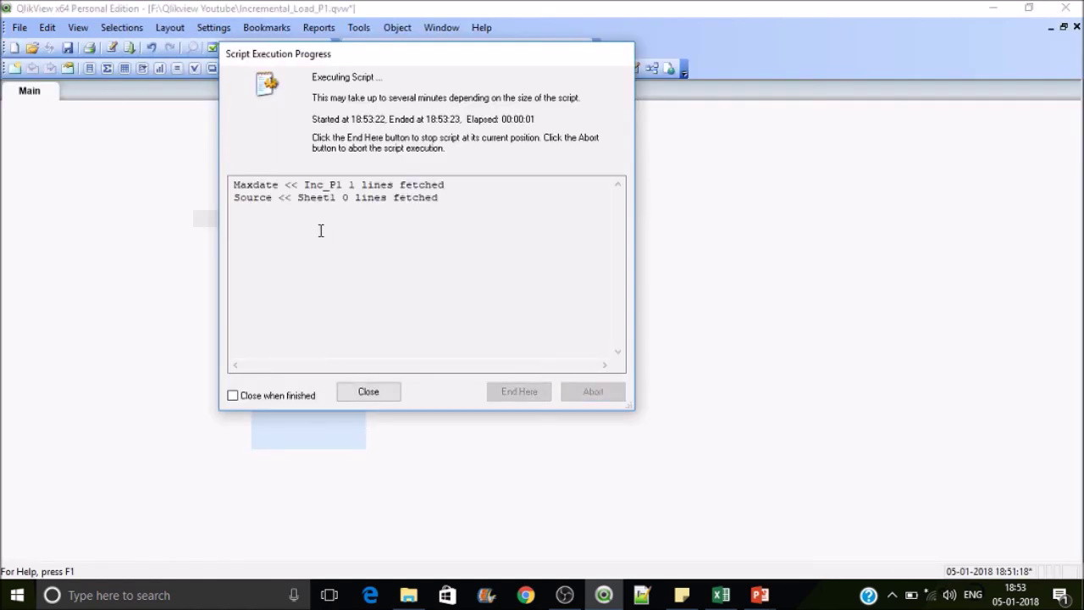
click(372, 393)
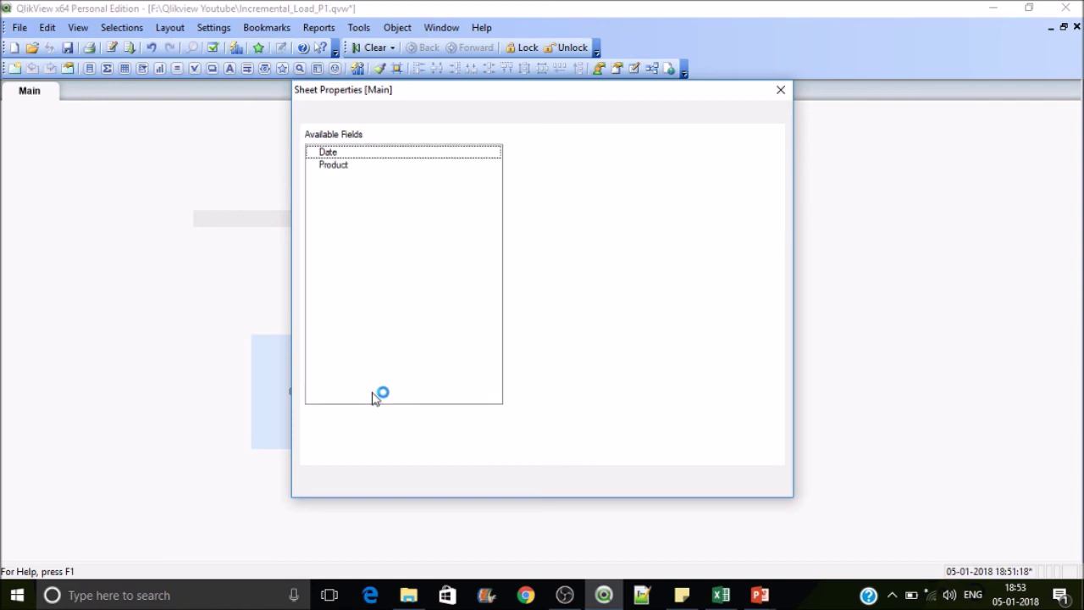
click(582, 489)
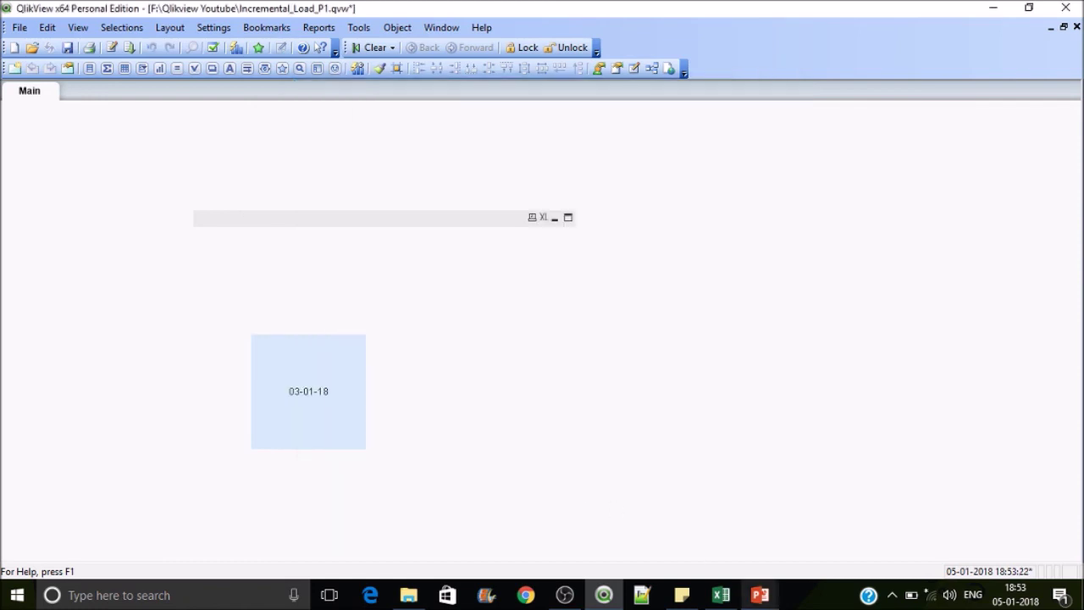
Step: Switch to the Incremental_Load.xlsx workbook in Excel and add product P4 with the date 04 Jan 2018 in row 5
click(721, 595)
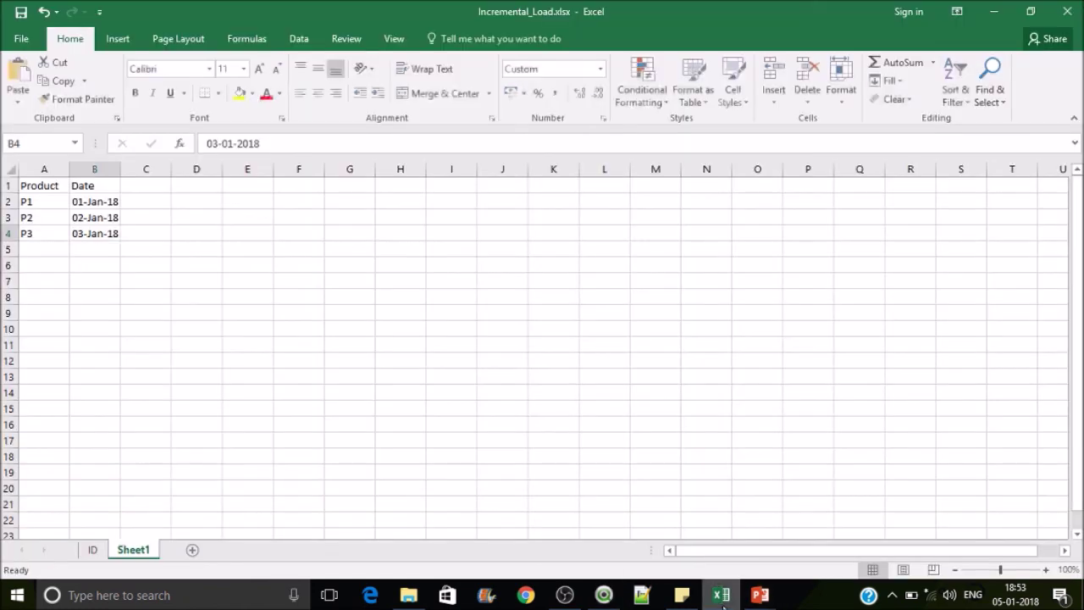
click(40, 249)
text(P4)
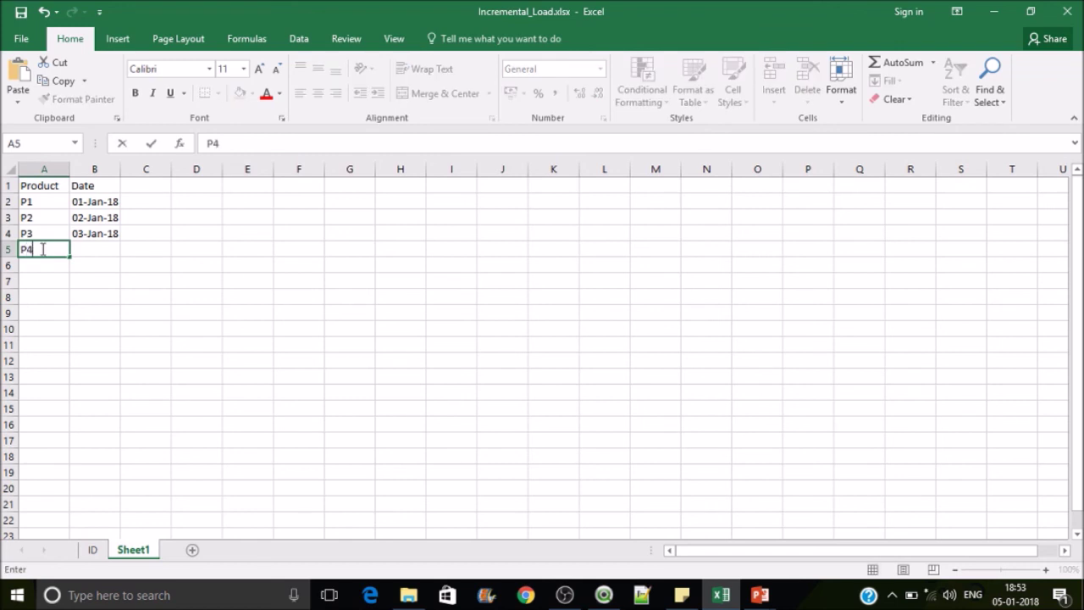
key(Tab)
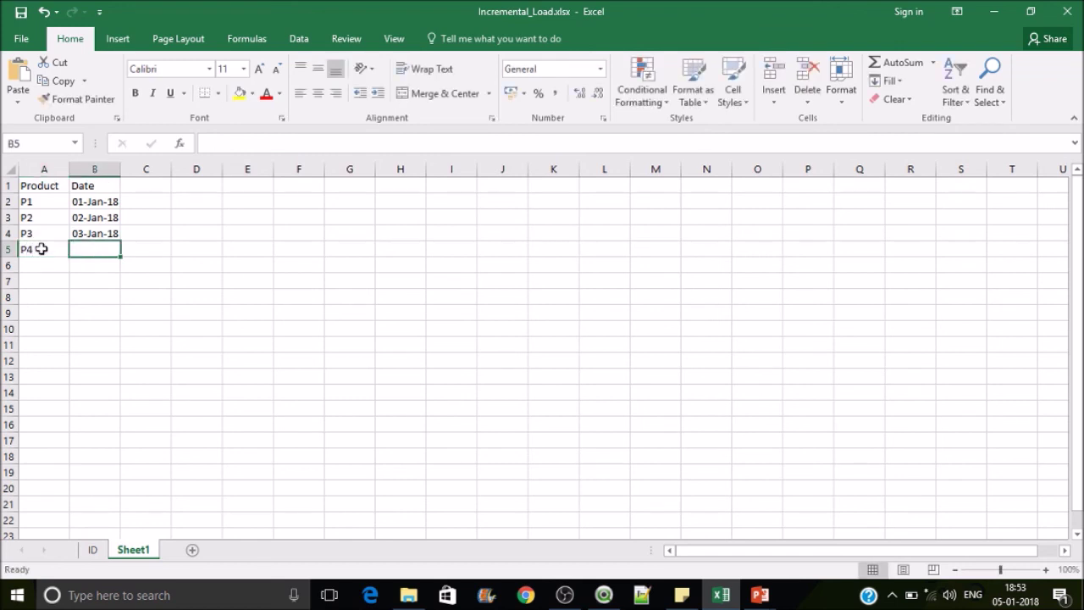
text(04)
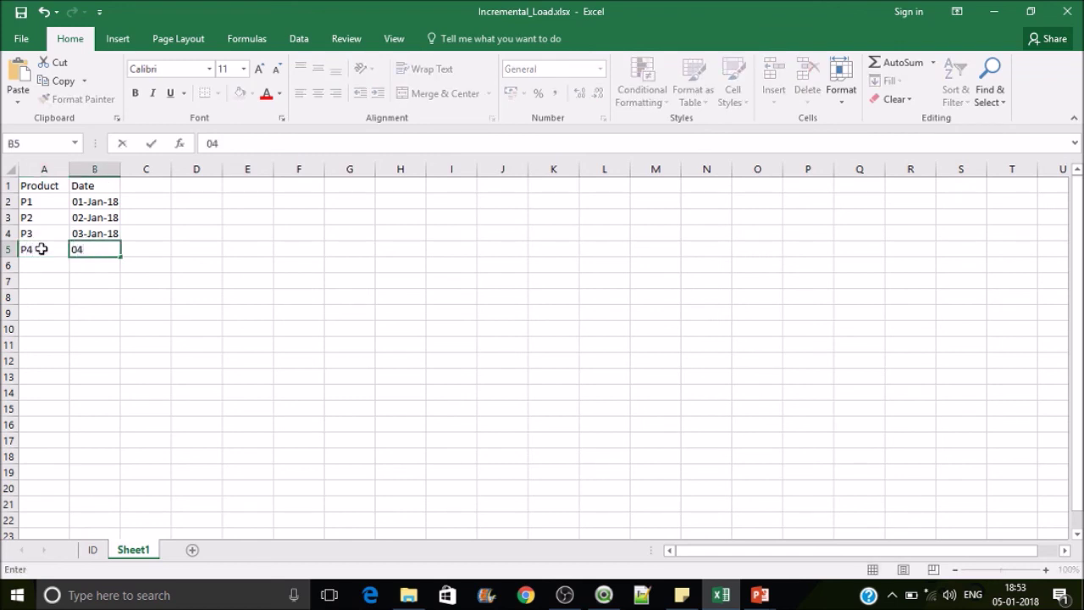
text( Jan 2018)
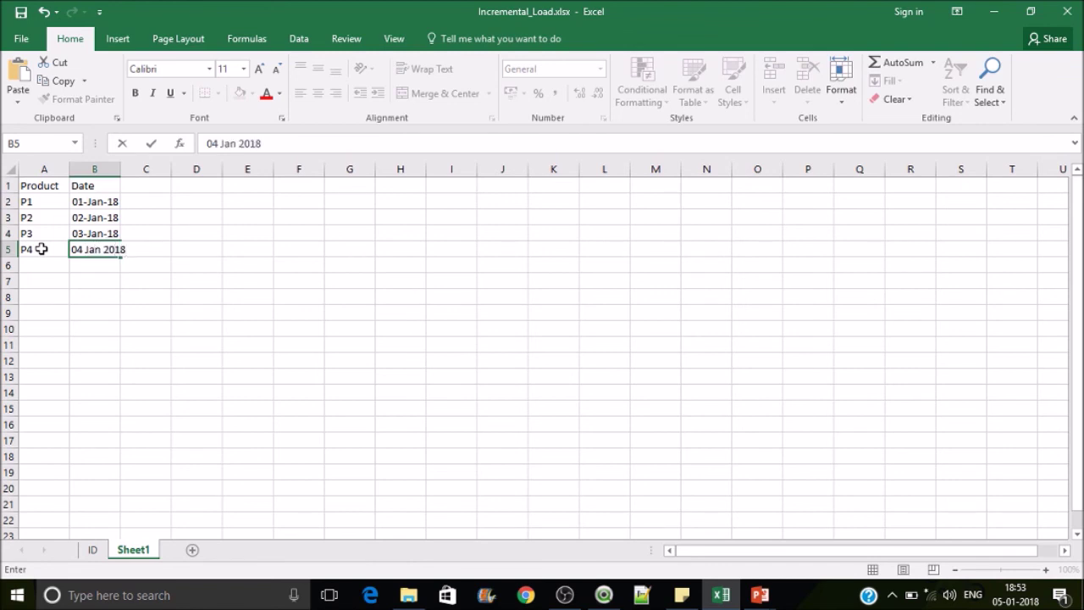
key(Return)
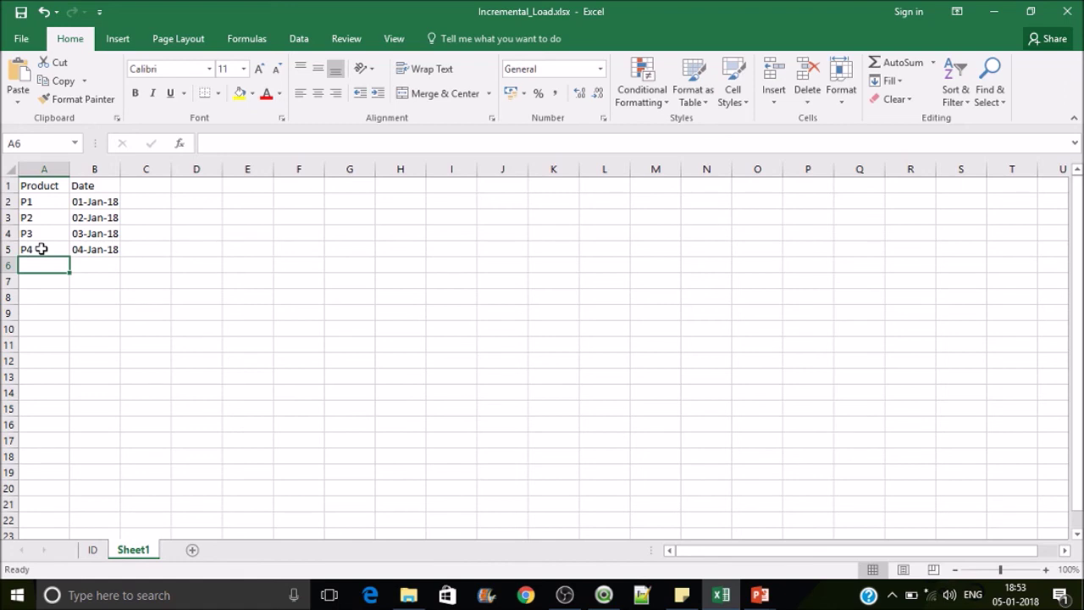
Step: Add product P5 with the date 05 Jan 2018 in row 6, and select the P1 to P3 cells
text(P5)
key(Tab)
text(05)
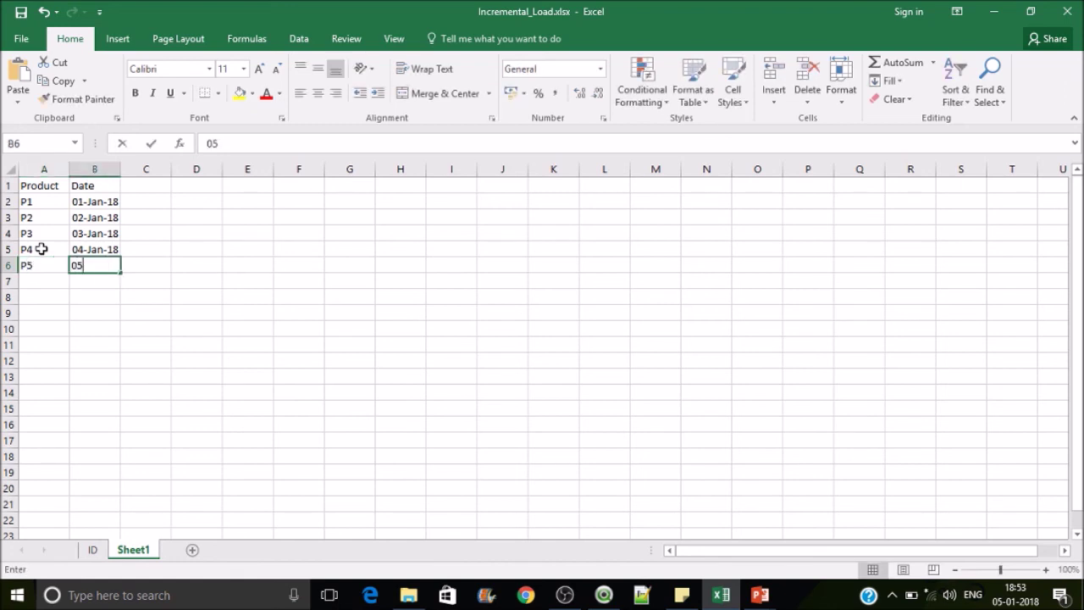
text( Jan 2)
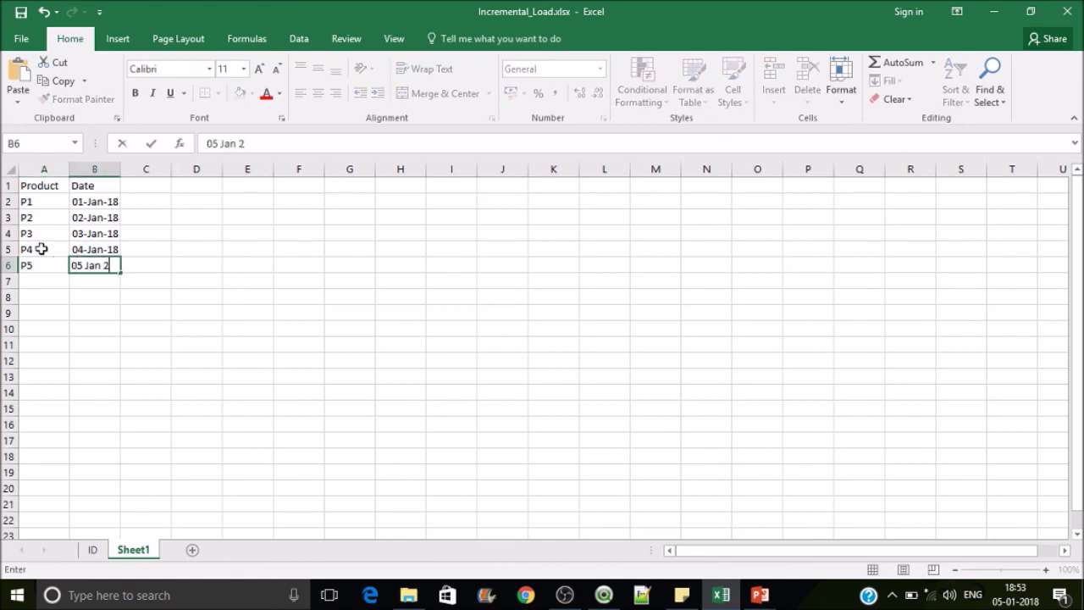
text(018)
key(Return)
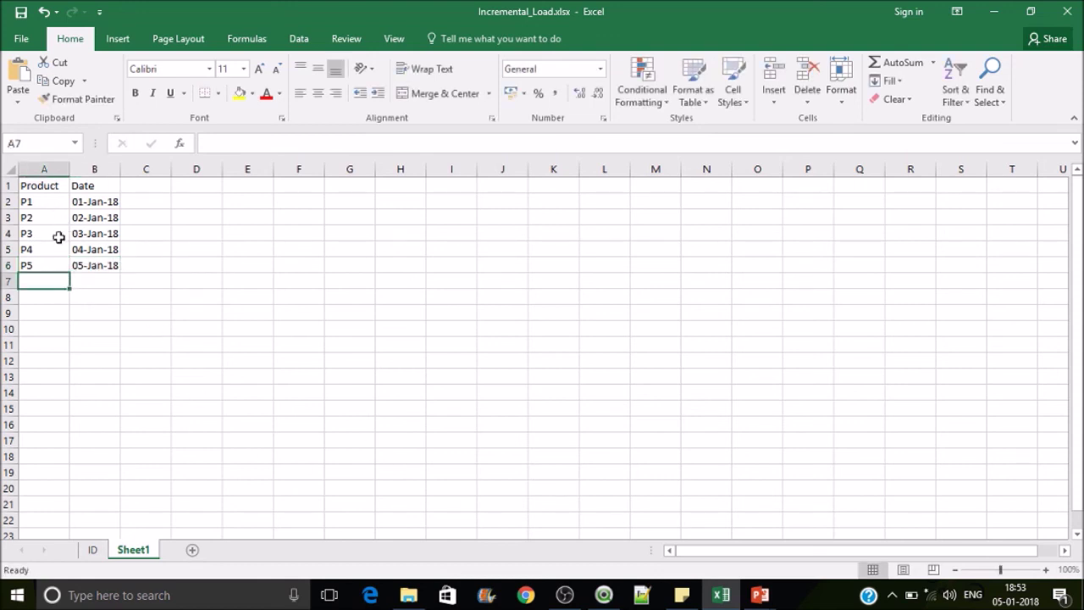
click(37, 195)
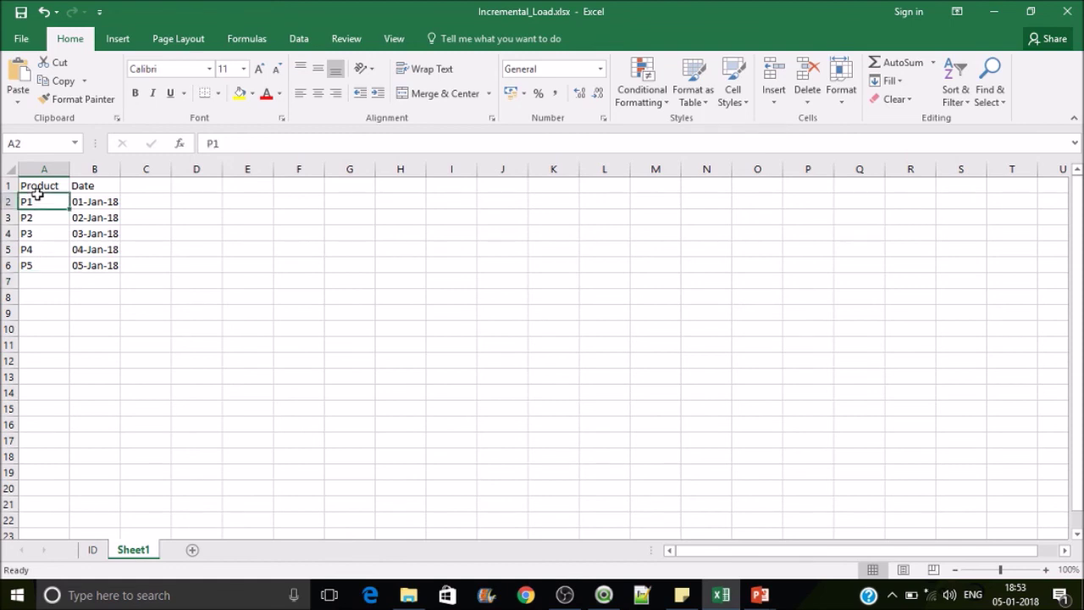
drag(38, 195, 37, 229)
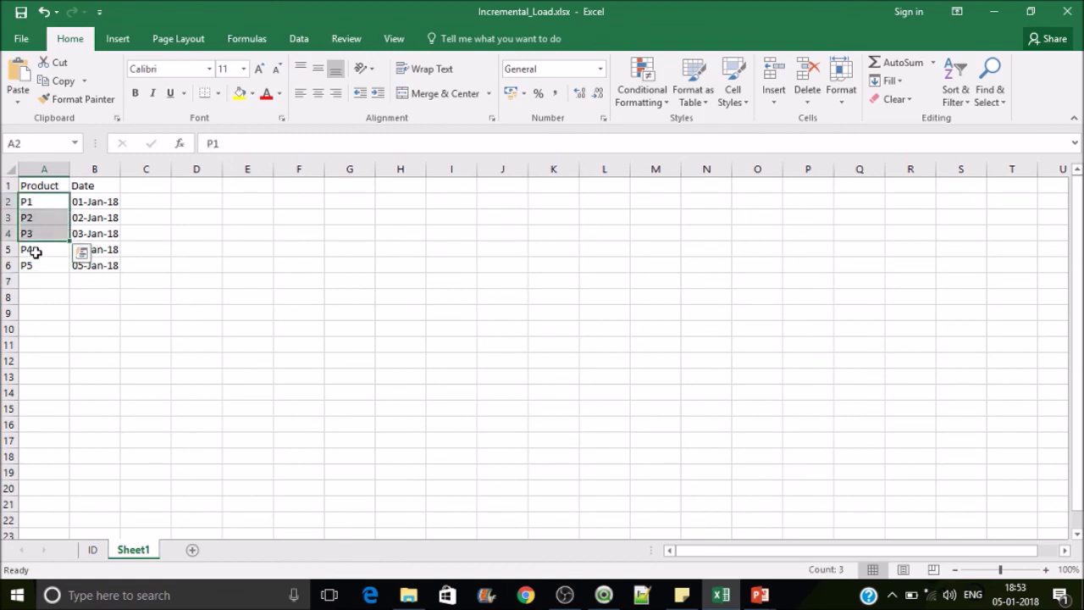
Step: Return to QlikView, reload the script to fetch the new Excel rows, and close the execution progress dialog
click(603, 594)
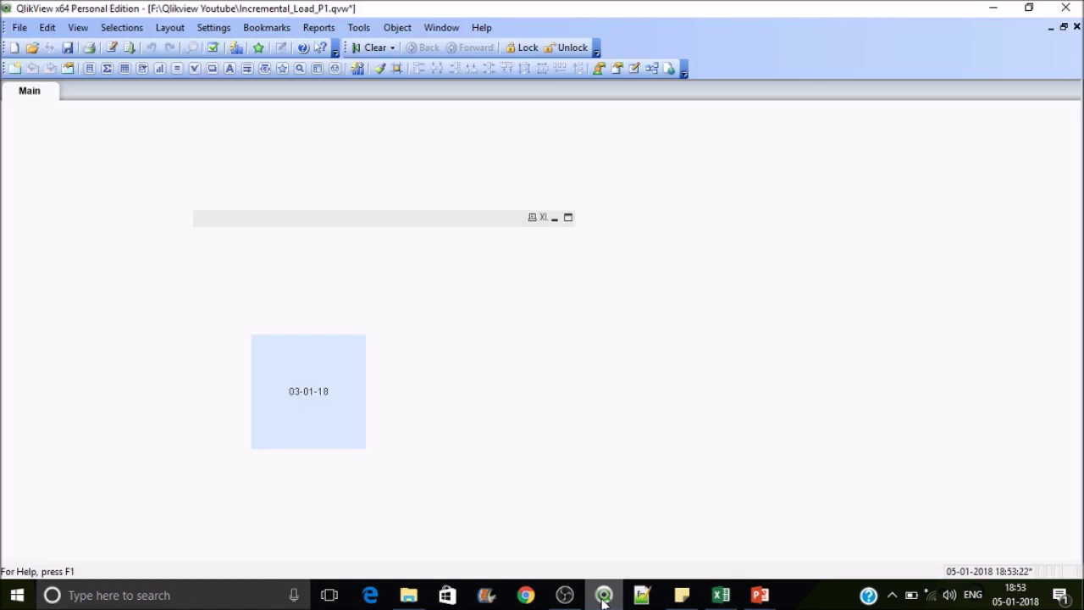
click(129, 48)
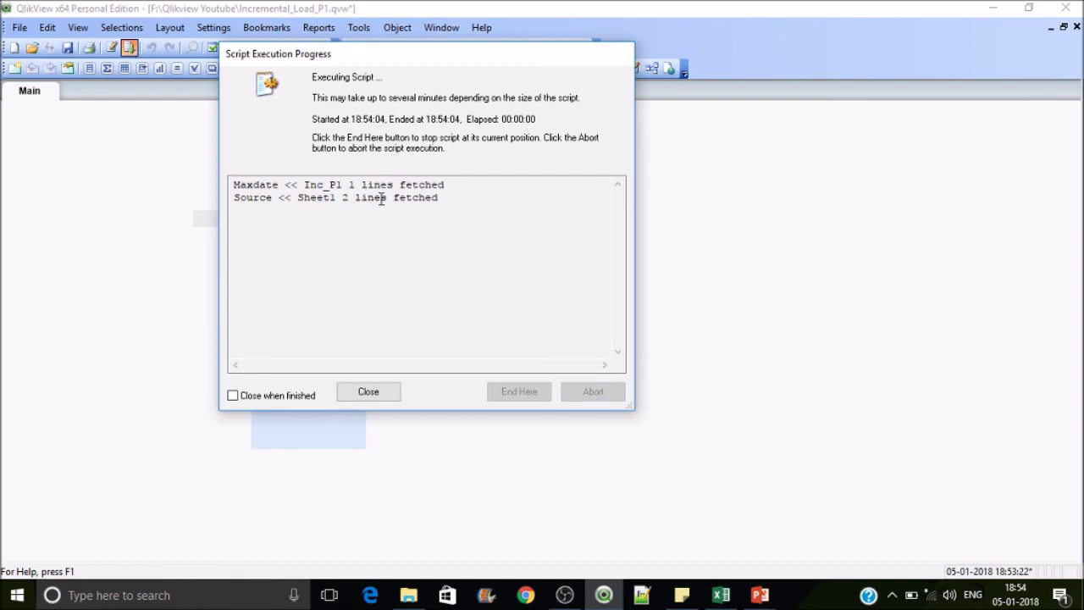
click(370, 391)
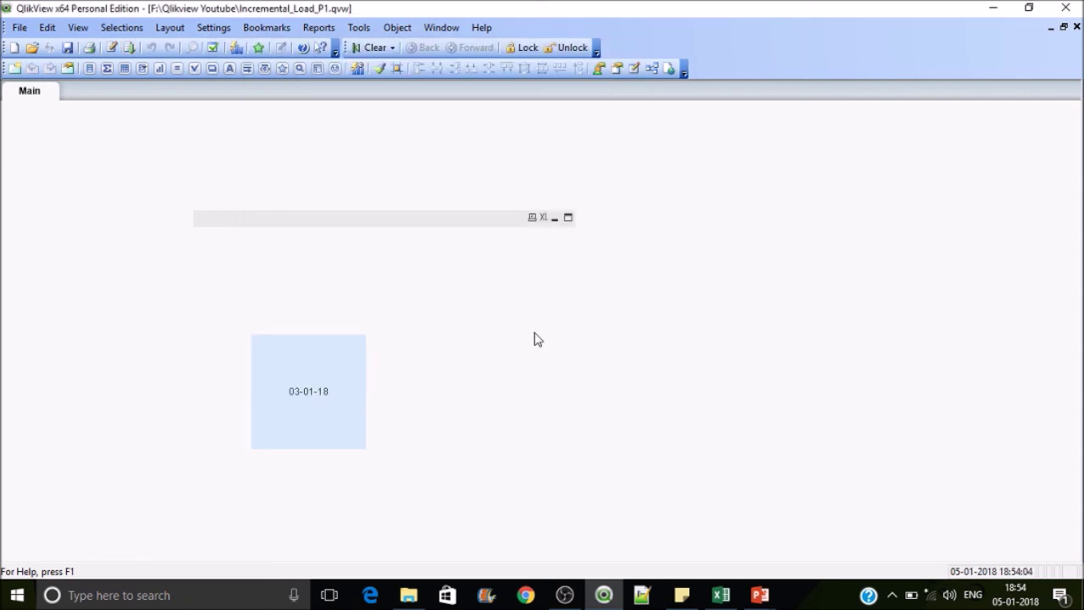